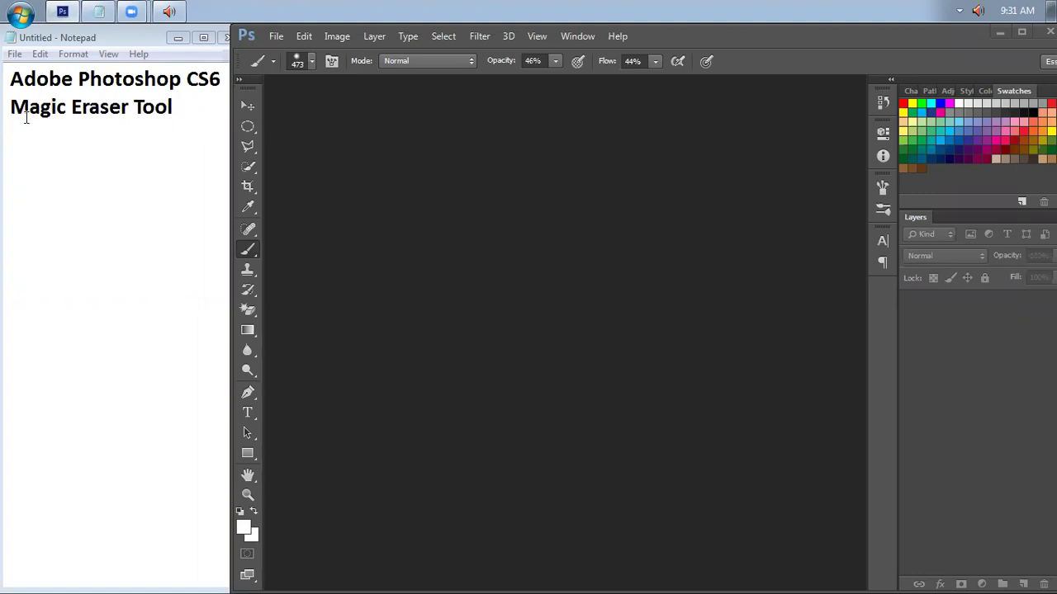
pyautogui.moveTo(10, 107); pyautogui.dragTo(174, 114)
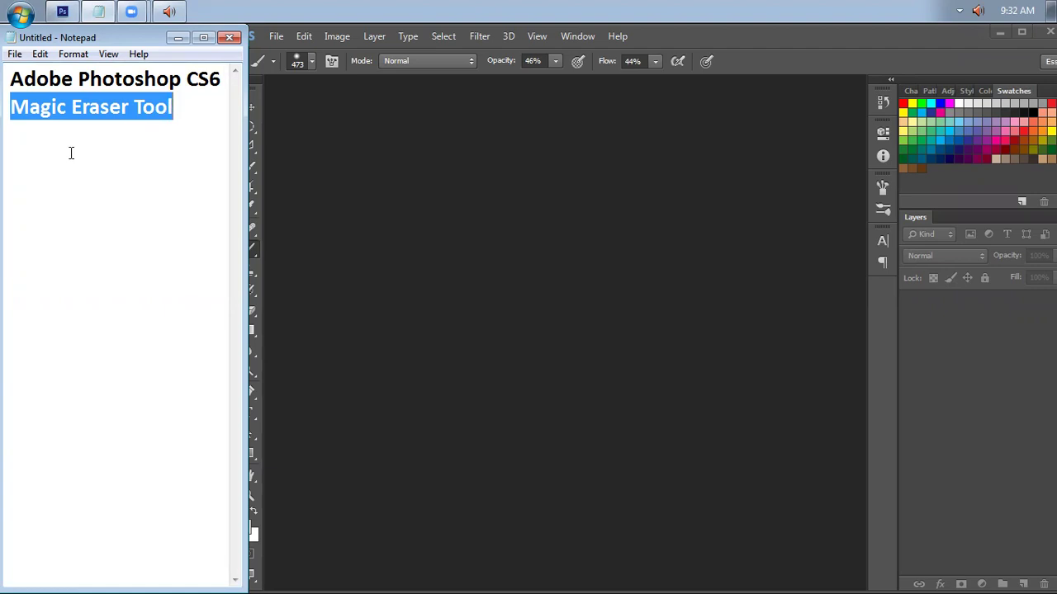
# - Create a new Photoshop document named Eraser with the 30 cm X 20 cm preset
pyautogui.click(395, 279)
pyautogui.click(280, 35)
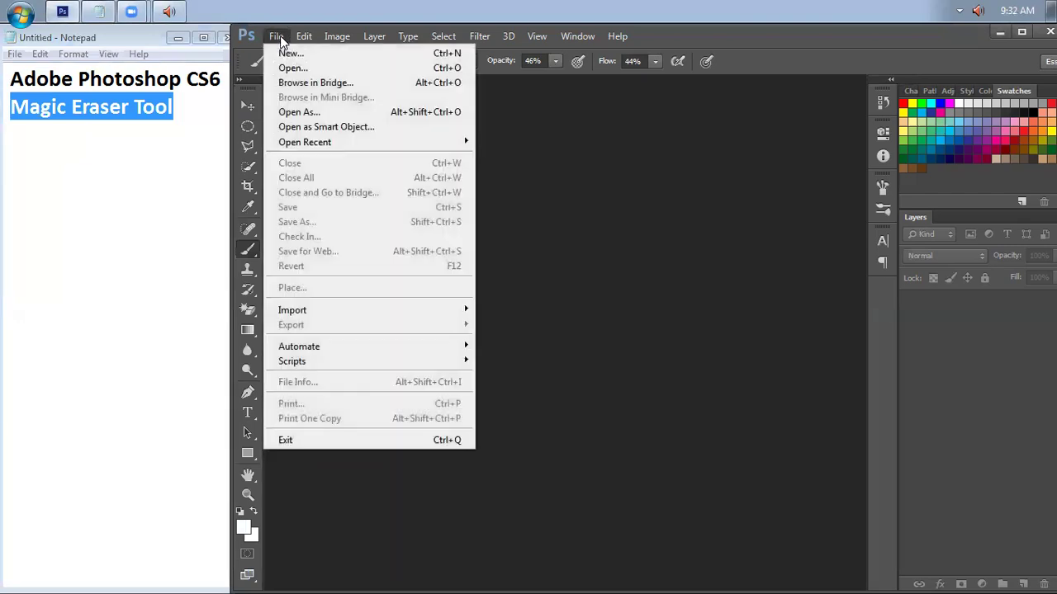
pyautogui.click(280, 35)
pyautogui.click(280, 36)
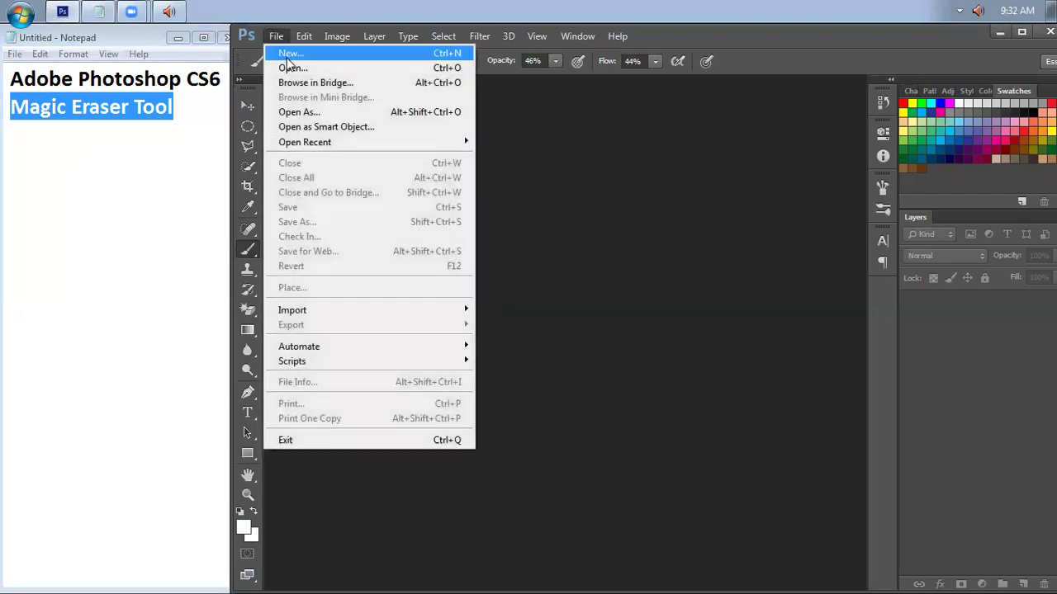
pyautogui.click(287, 55)
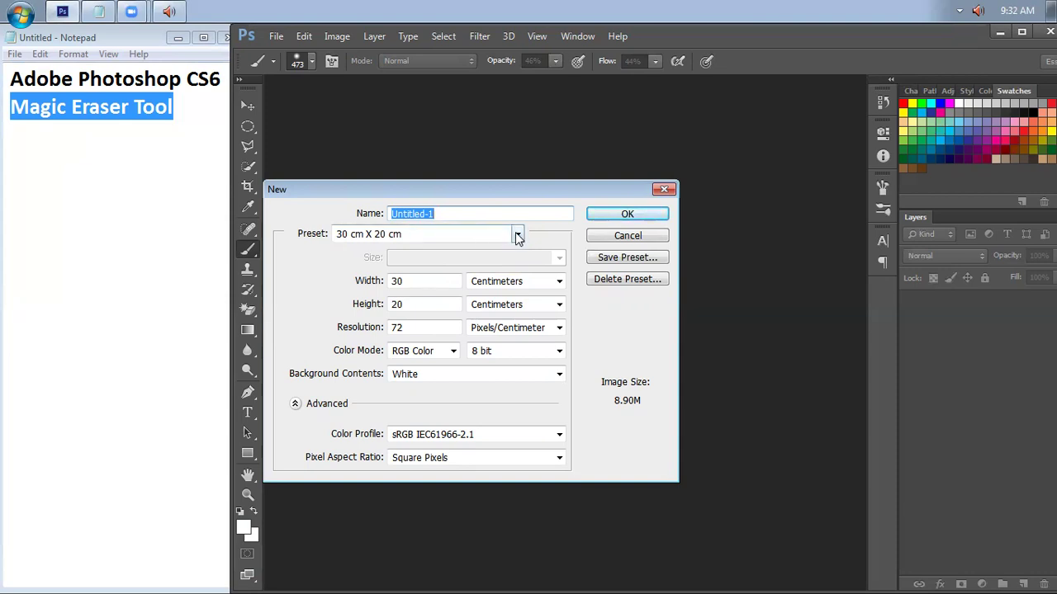
pyautogui.click(418, 235)
pyautogui.click(517, 237)
pyautogui.click(468, 213)
pyautogui.press('BackSpace')
pyautogui.press('BackSpace')
pyautogui.press('BackSpace')
pyautogui.press('BackSpace')
pyautogui.press('BackSpace')
pyautogui.press('BackSpace')
pyautogui.press('BackSpace')
pyautogui.press('BackSpace')
pyautogui.press('BackSpace')
pyautogui.write('Eraser')
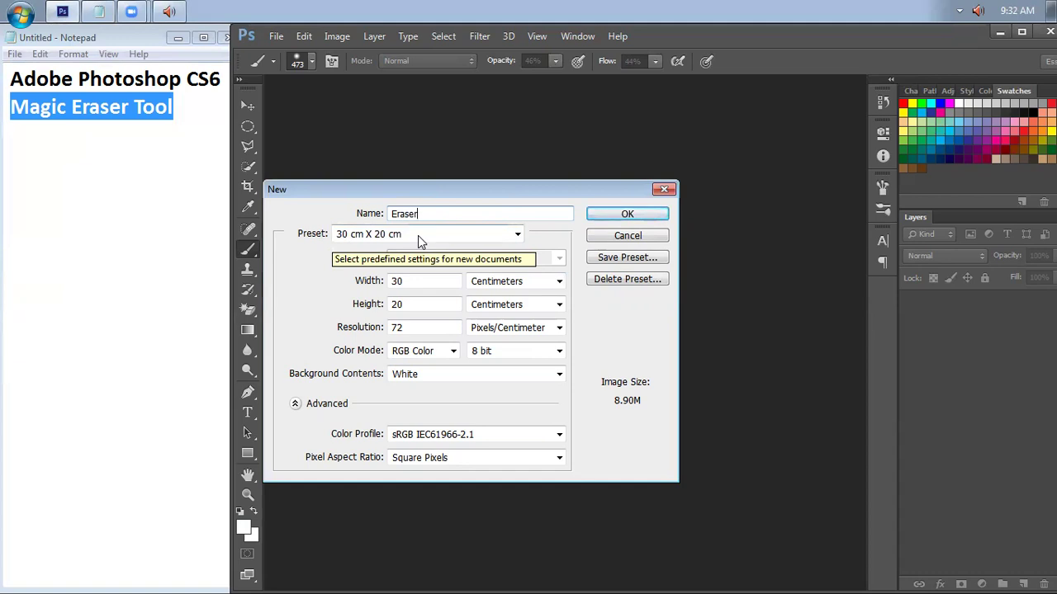
pyautogui.click(625, 214)
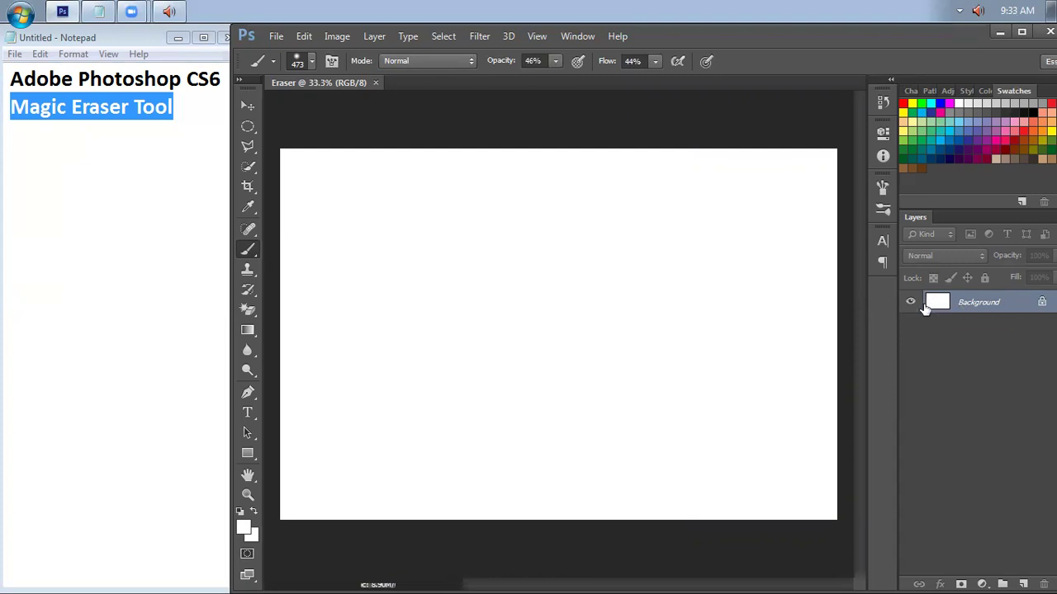
# - Add four blank layers above the background and make Layer 1 the active layer
pyautogui.click(1023, 583)
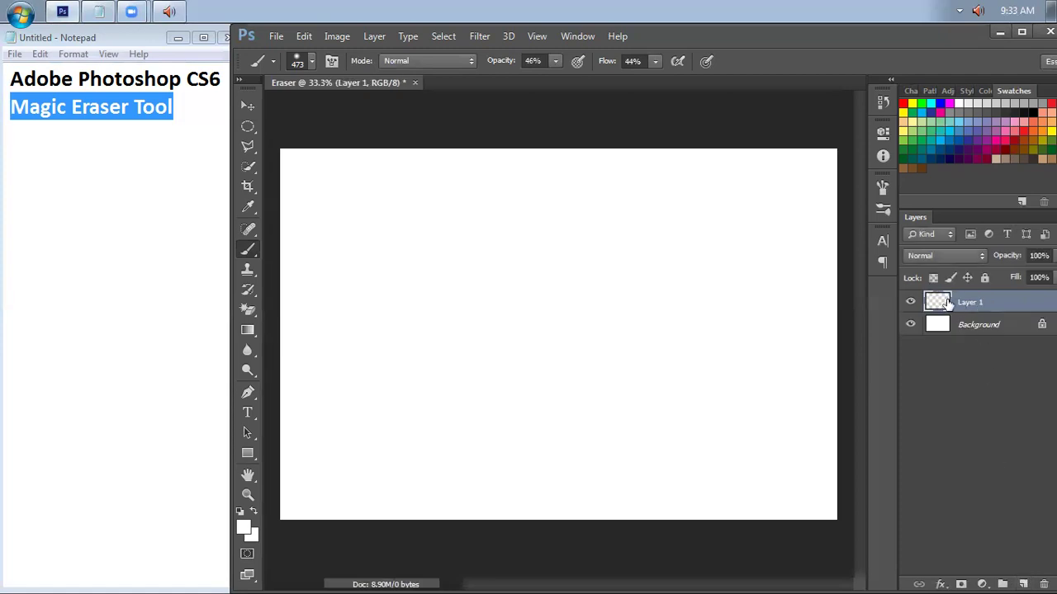
pyautogui.click(1022, 580)
pyautogui.click(1022, 580)
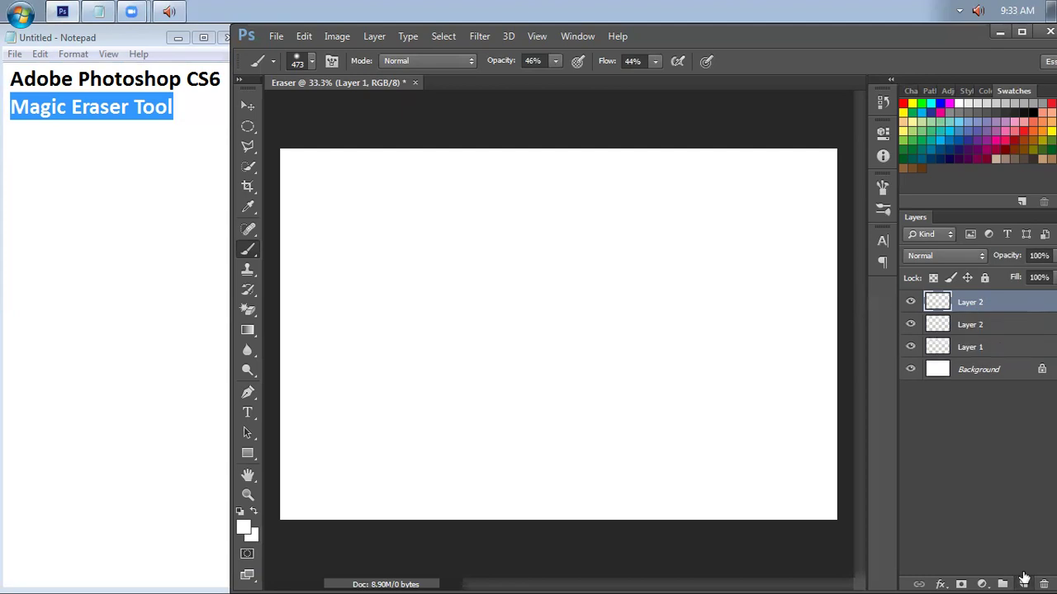
pyautogui.click(1023, 580)
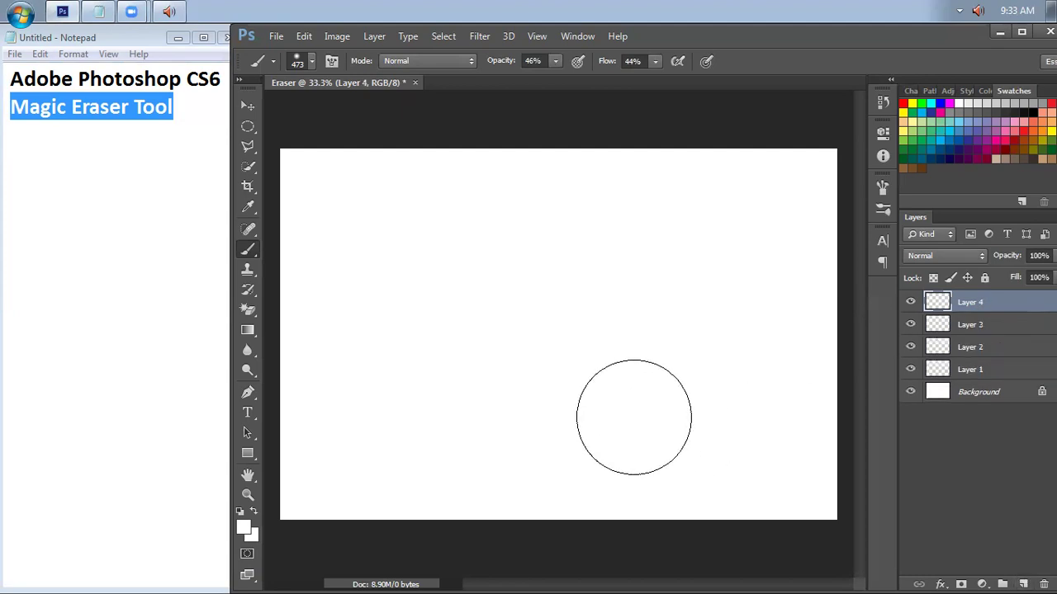
pyautogui.click(996, 373)
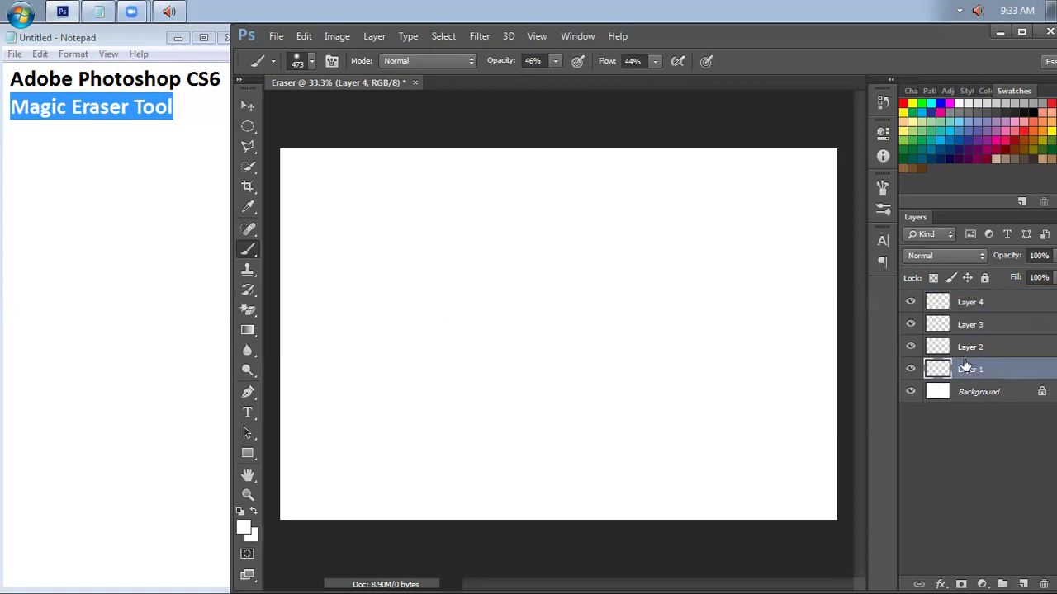
# - Open Girl-Flying.jpg from the desktop alongside the Eraser document and bring the photo to the front
pyautogui.click(277, 37)
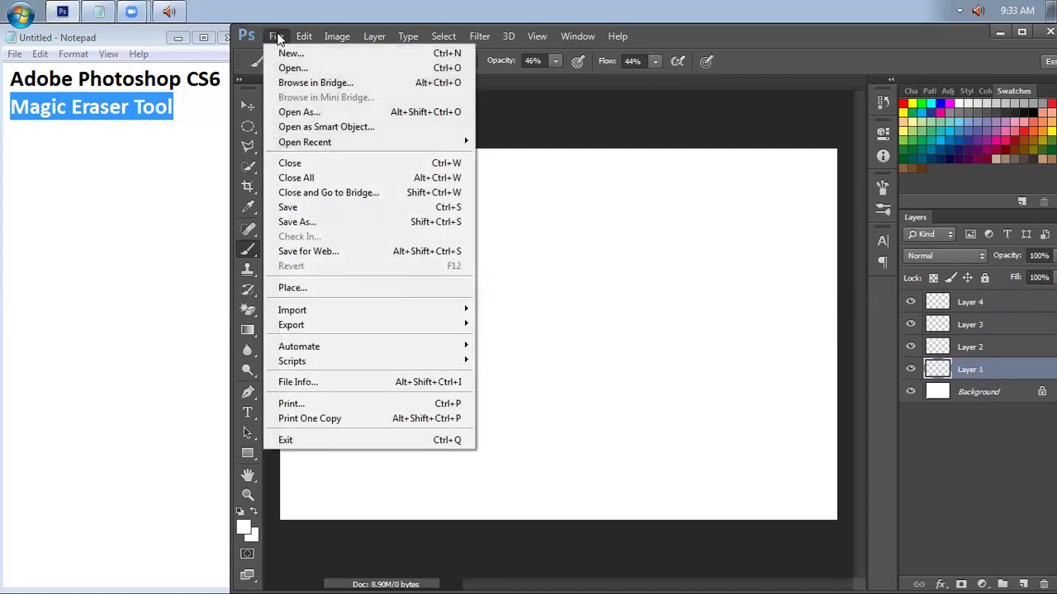
pyautogui.click(285, 71)
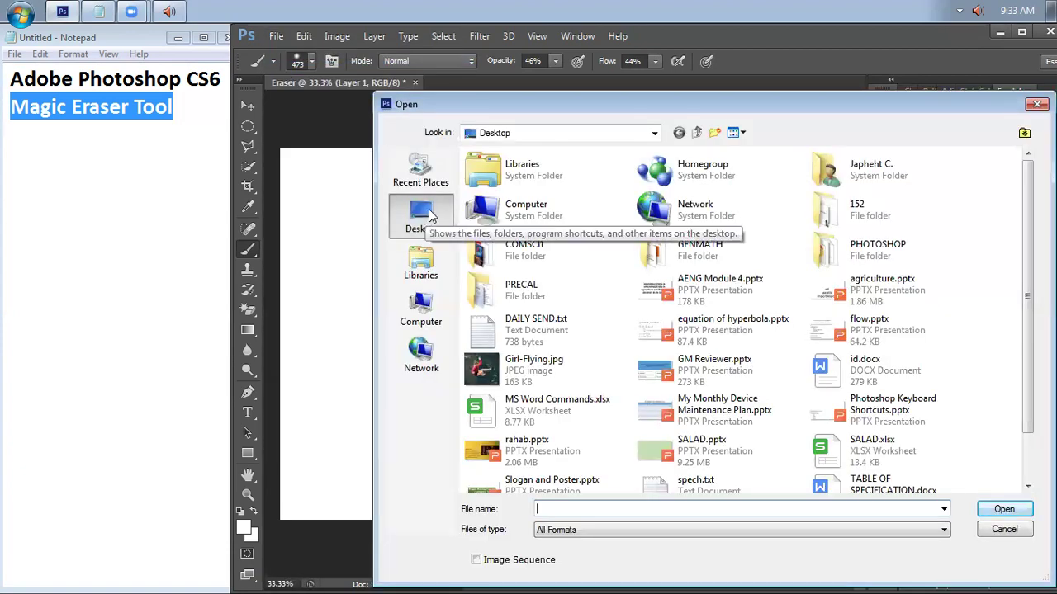
pyautogui.click(558, 373)
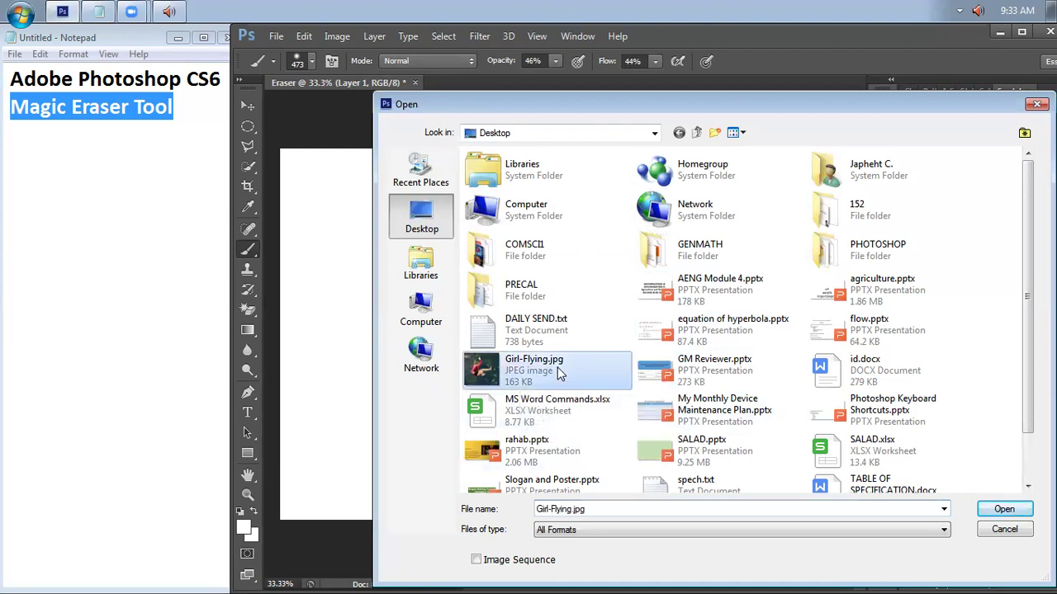
pyautogui.click(1002, 508)
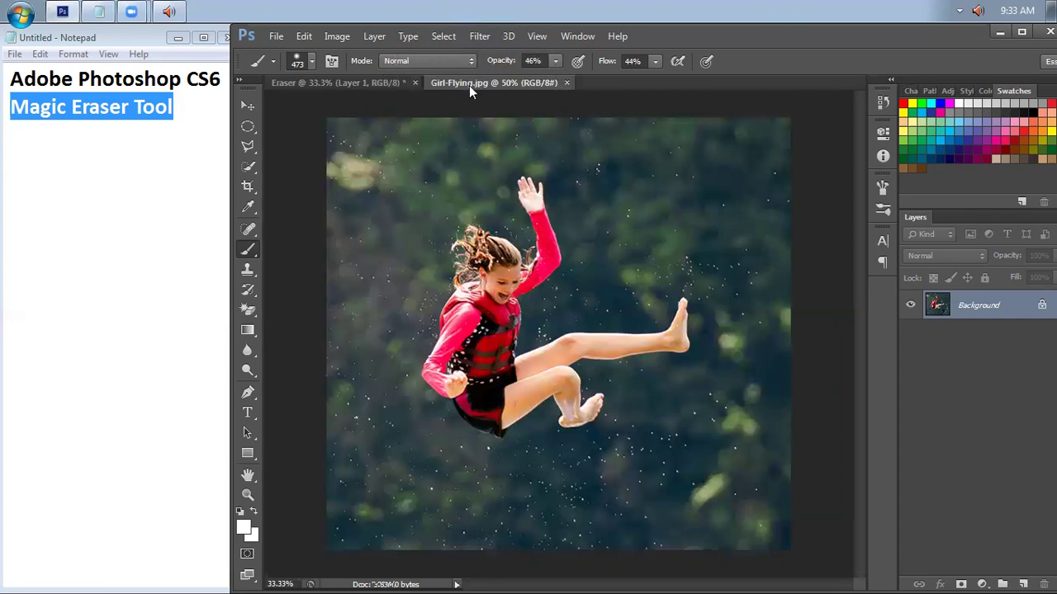
pyautogui.click(353, 83)
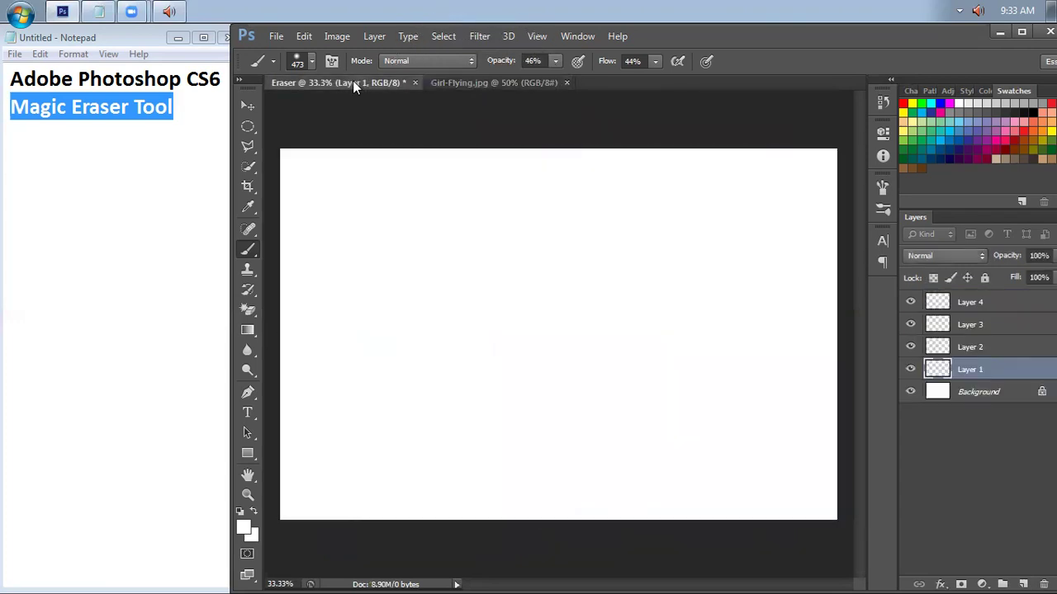
pyautogui.click(469, 82)
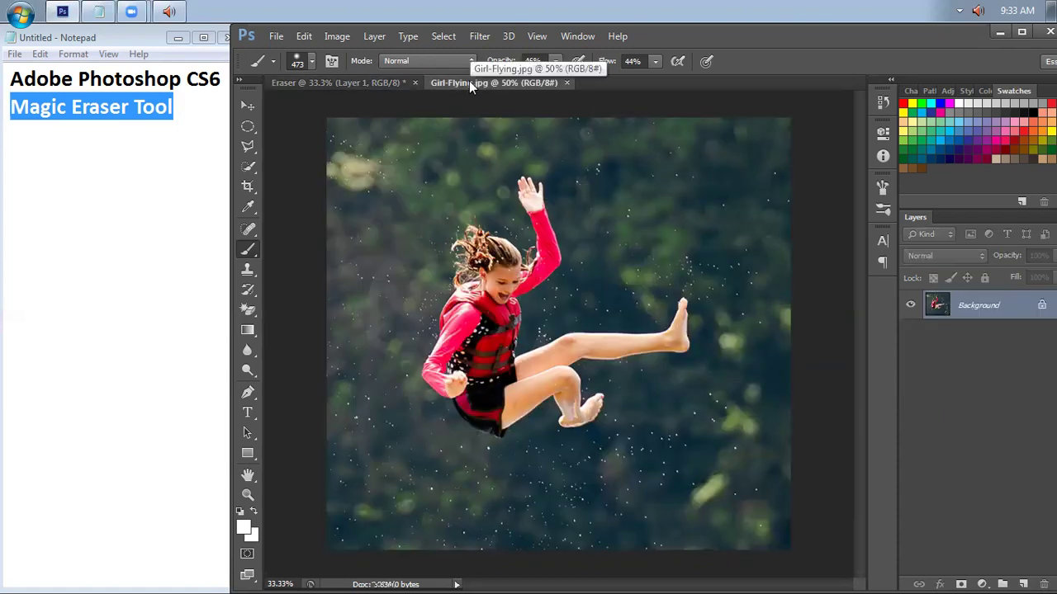
# - Float the Girl-Flying.jpg window and copy its image into the Eraser document with the Move tool
pyautogui.moveTo(469, 81)
pyautogui.mouseDown()
pyautogui.moveTo(597, 139)
pyautogui.moveTo(747, 82)
pyautogui.mouseUp()
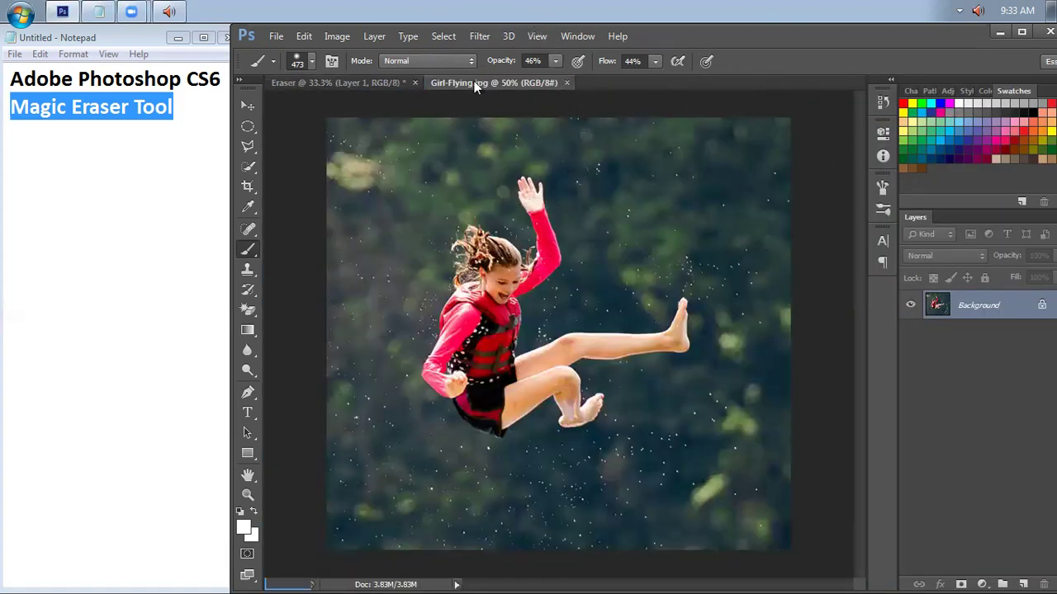
pyautogui.moveTo(490, 87); pyautogui.dragTo(745, 119)
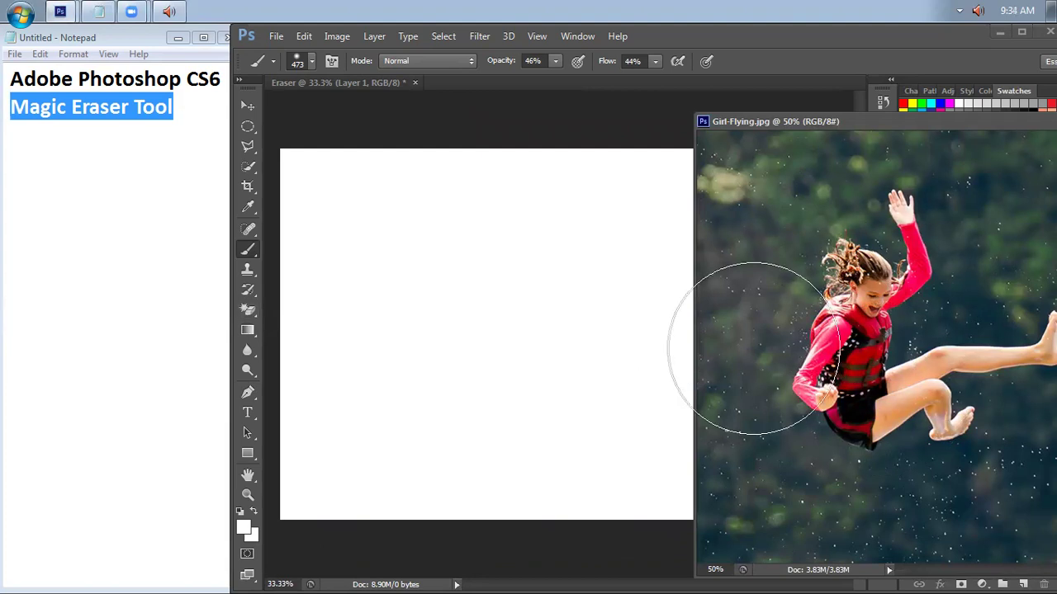
pyautogui.press('v')
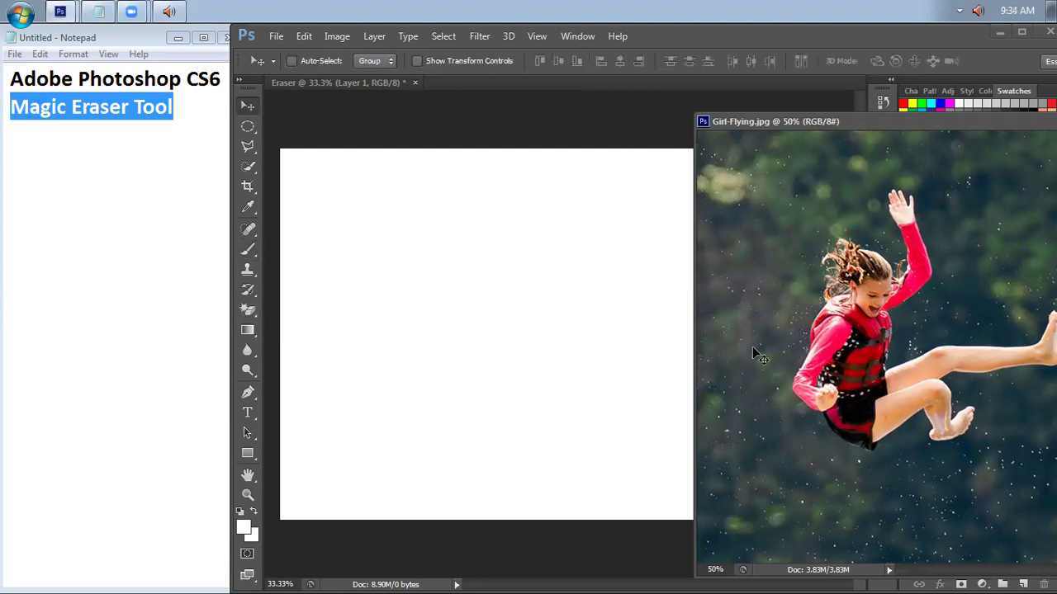
pyautogui.moveTo(844, 357); pyautogui.dragTo(487, 329)
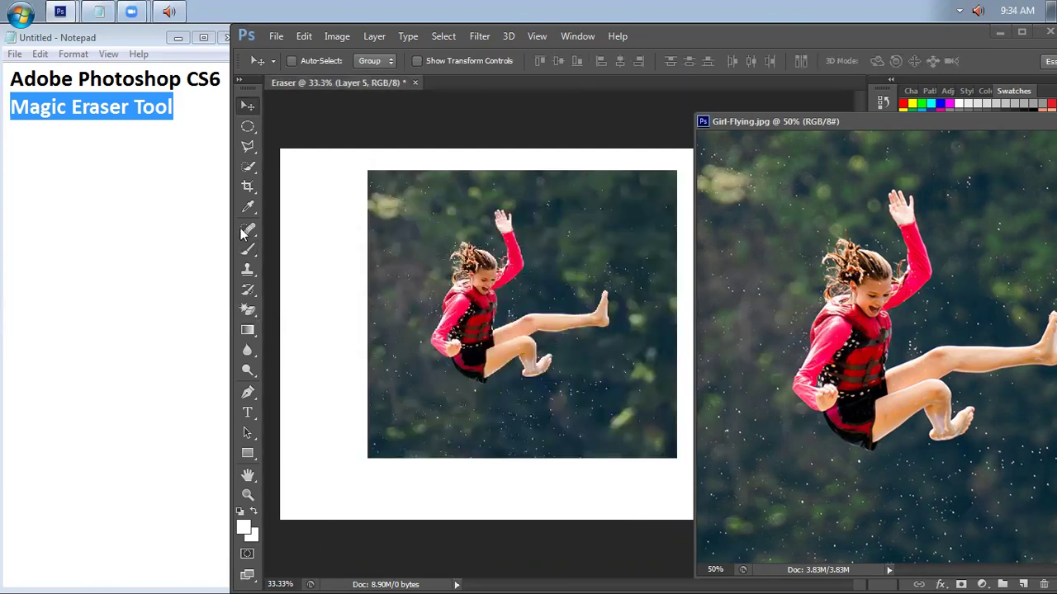
# - Add the shortcut note "V - Move" below the heading in the Notepad file
pyautogui.click(109, 136)
pyautogui.press('End')
pyautogui.press('Return')
pyautogui.write('V - Move')
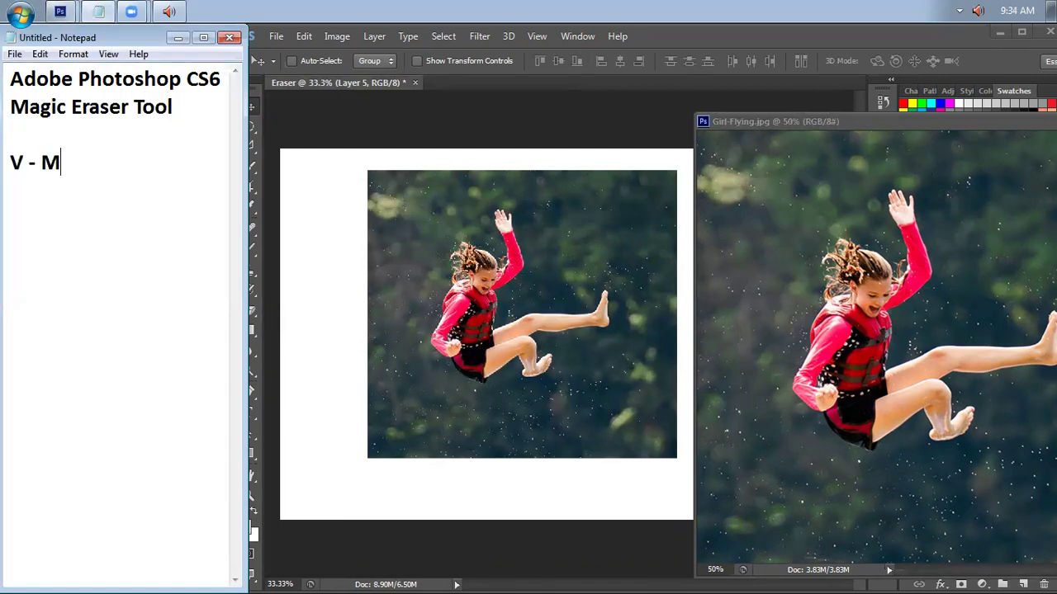
pyautogui.press('BackSpace')
pyautogui.press('BackSpace')
pyautogui.write('e')
# - Dock the floating Girl-Flying.jpg window back among the open documents and return to the Eraser document
pyautogui.moveTo(749, 118)
pyautogui.mouseDown()
pyautogui.moveTo(418, 105)
pyautogui.moveTo(434, 82)
pyautogui.mouseUp()
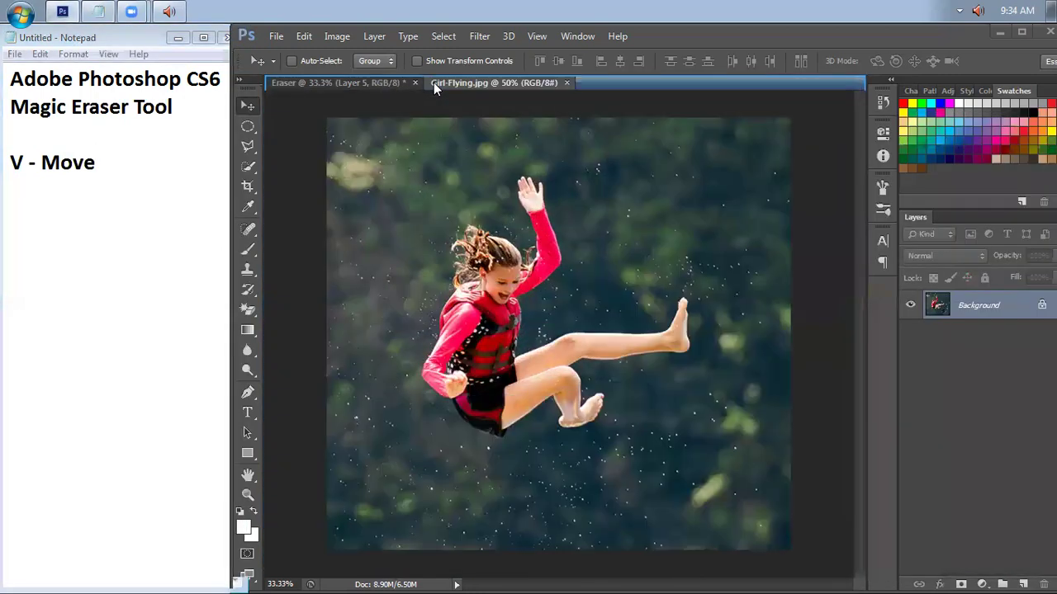
pyautogui.click(353, 82)
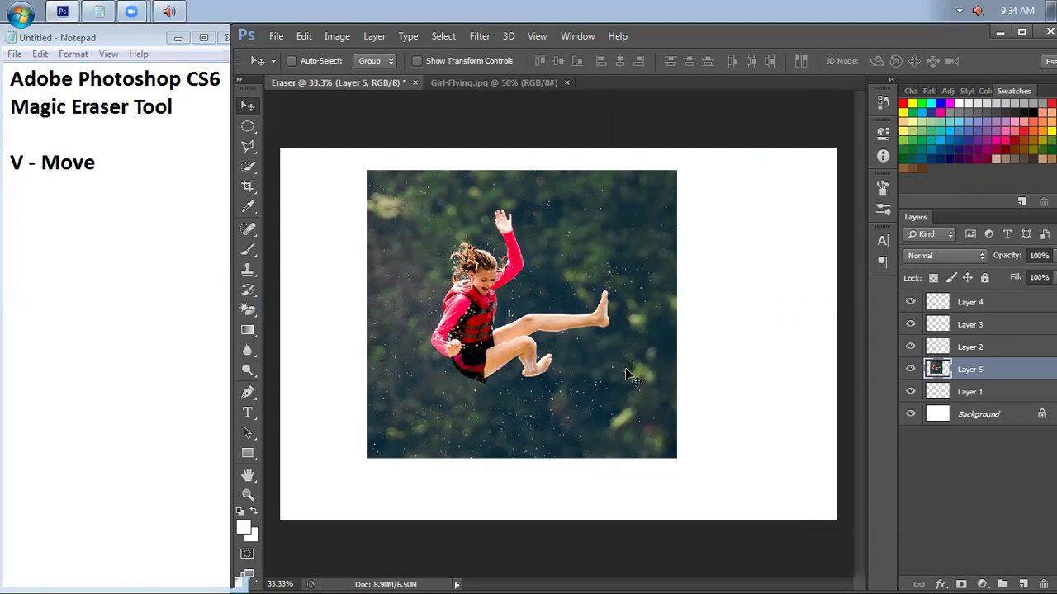
# - Activate the Magic Eraser tool and move the photo layer beneath Layer 1 in the layer stack
pyautogui.press('e')
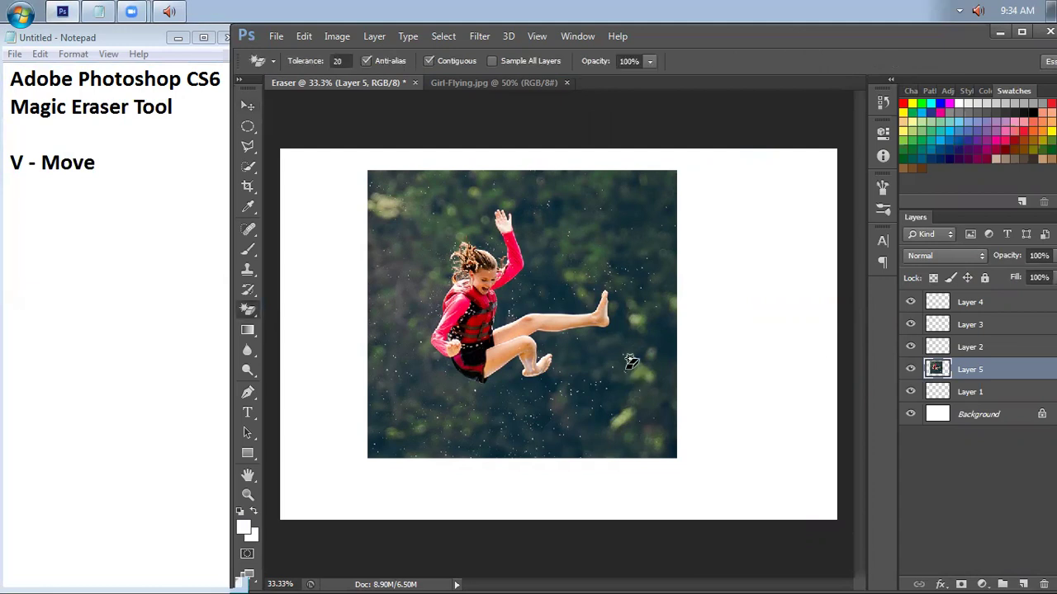
pyautogui.rightClick(250, 311)
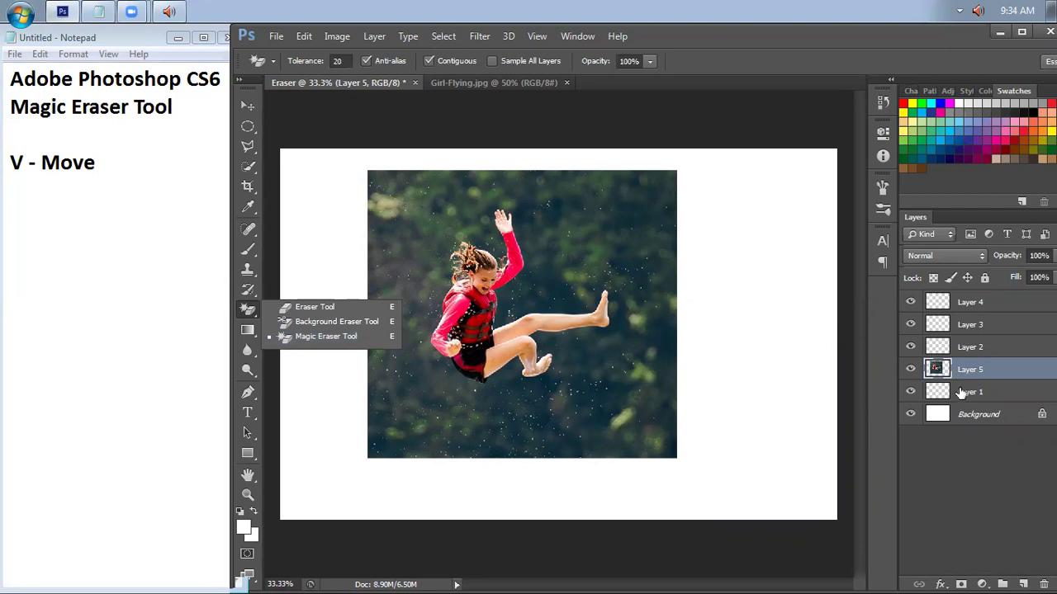
pyautogui.moveTo(966, 370); pyautogui.dragTo(964, 399)
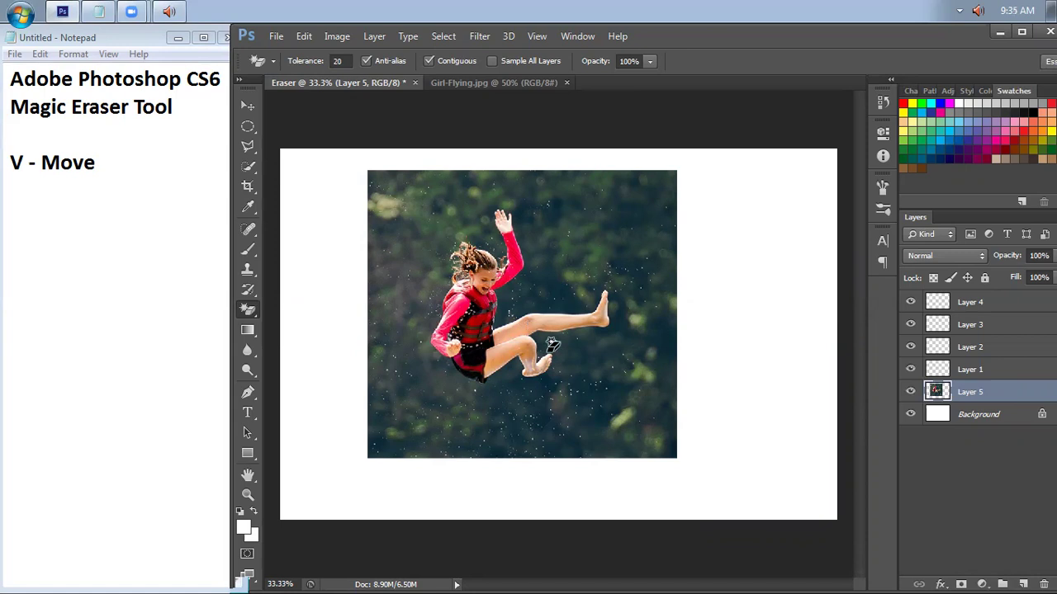
# - Add the shortcut note "Ctrl T" on a new line under "V - Move" in the Notepad file
pyautogui.click(127, 168)
pyautogui.press('Return')
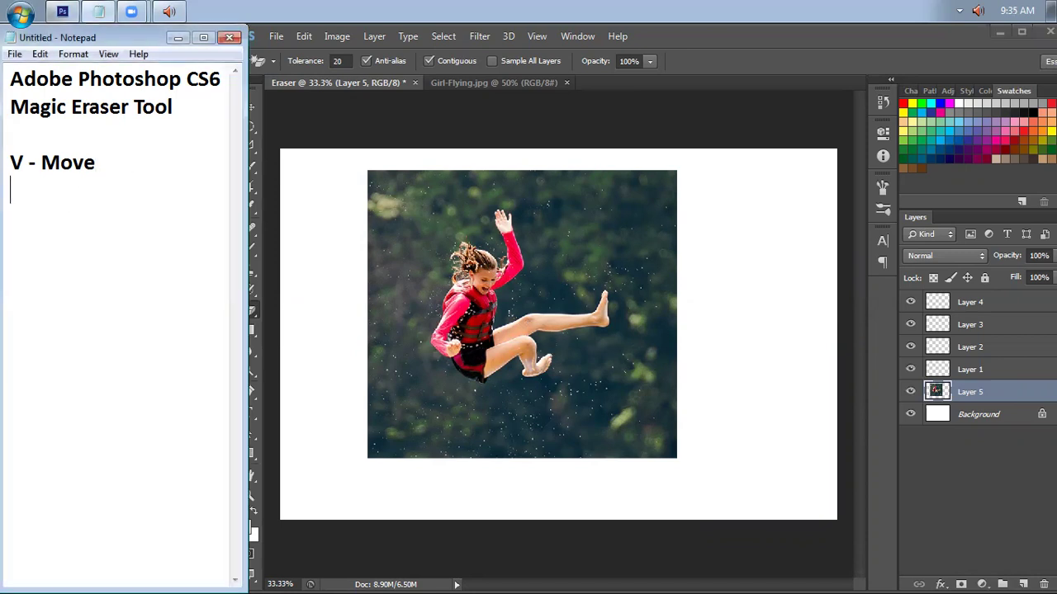
pyautogui.write('Ctrl T')
# - Enlarge the photo layer in Photoshop proportionally from its centre to about 125% with Free Transform
pyautogui.click(519, 289)
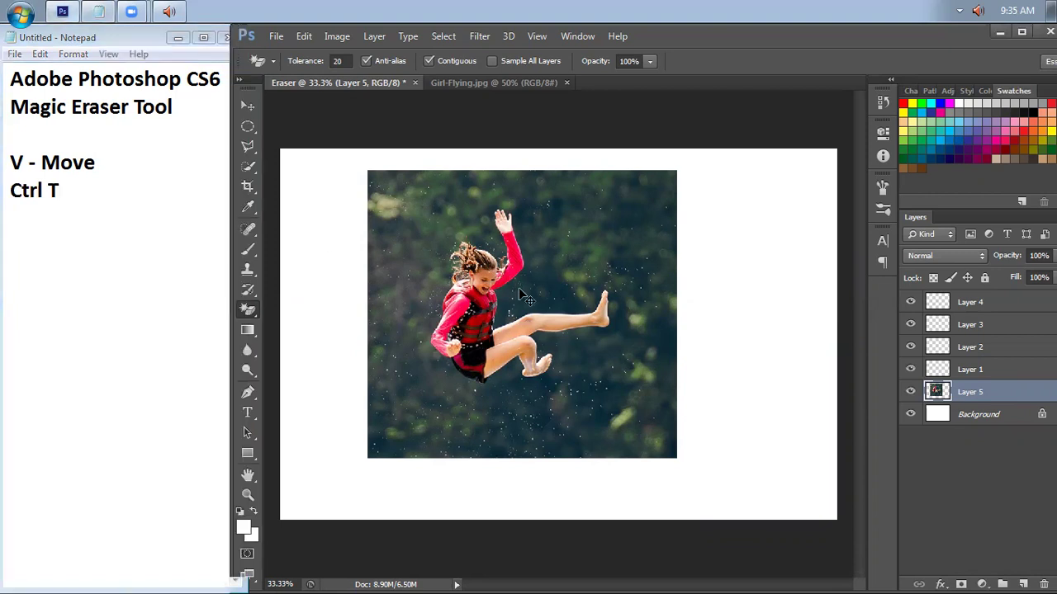
pyautogui.hotkey('ctrl', 't')
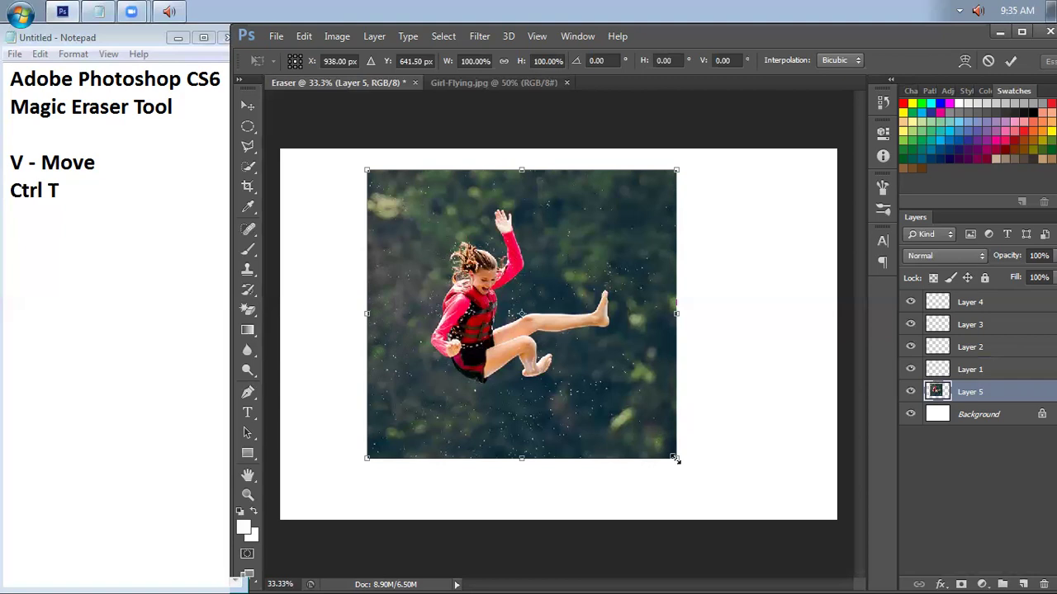
pyautogui.moveTo(676, 459); pyautogui.dragTo(769, 502)
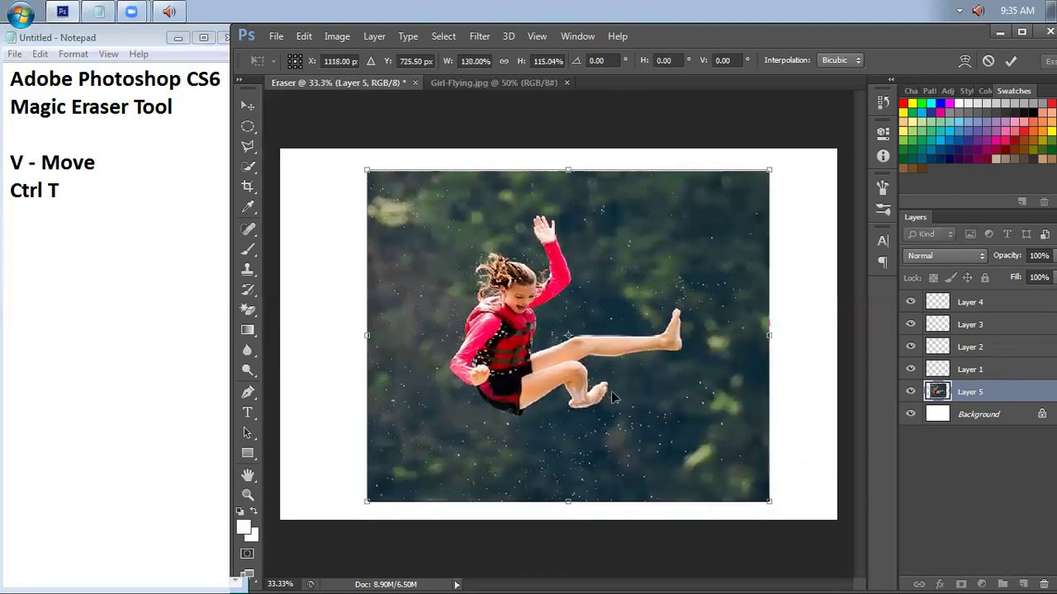
pyautogui.hotkey('ctrl', 'z')
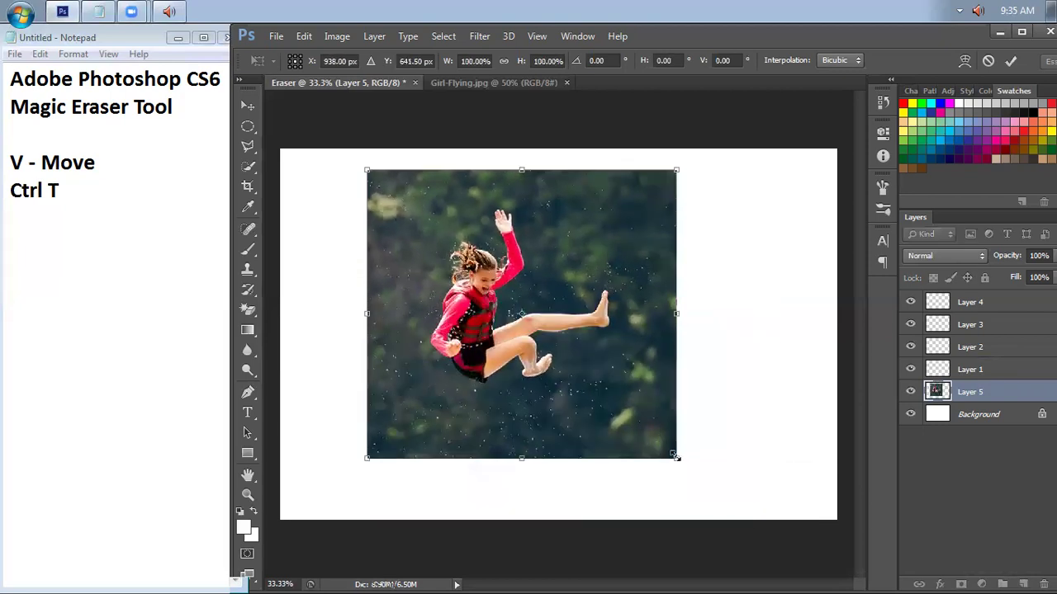
pyautogui.moveTo(676, 456); pyautogui.dragTo(715, 494)
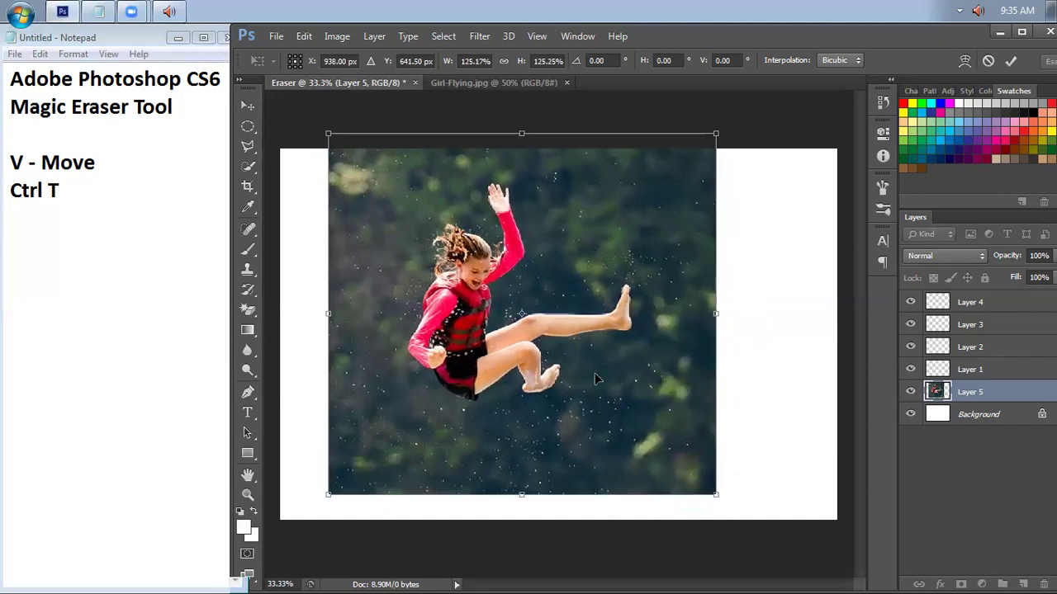
# - Move the enlarged photo within the canvas so its centre sits at about X 1070 px, Y 720 px
pyautogui.moveTo(590, 366); pyautogui.dragTo(623, 364)
pyautogui.press('Down')
pyautogui.press('Down')
pyautogui.press('Down')
pyautogui.press('Down')
pyautogui.press('Down')
pyautogui.press('Down')
pyautogui.press('Down')
pyautogui.press('Down')
pyautogui.press('Down')
pyautogui.press('Down')
pyautogui.press('Down')
pyautogui.press('Down')
pyautogui.press('Down')
pyautogui.press('Down')
pyautogui.press('Down')
pyautogui.press('Down')
pyautogui.press('Down')
pyautogui.press('Down')
pyautogui.press('Down')
pyautogui.press('Down')
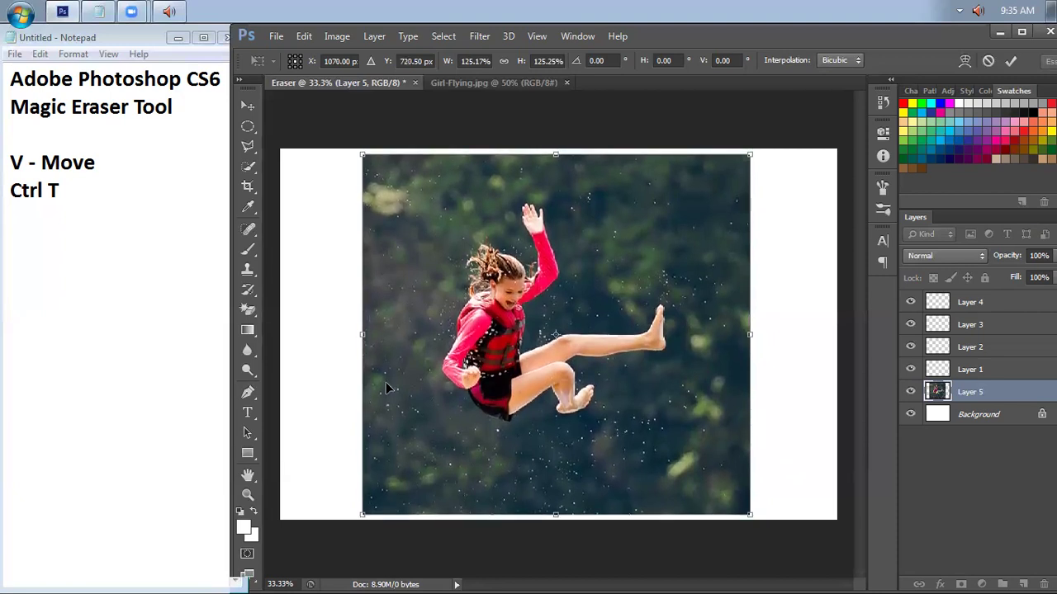
# - Apply the transformation to the photo layer and choose the Magic Eraser tool
pyautogui.click(247, 313)
pyautogui.click(585, 259)
pyautogui.rightClick(247, 308)
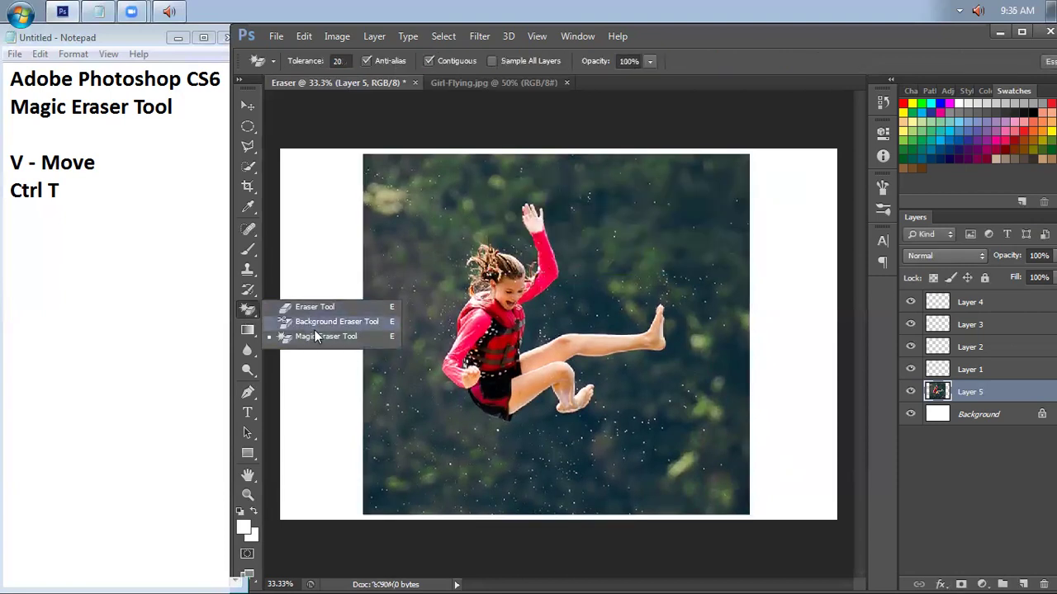
pyautogui.click(314, 337)
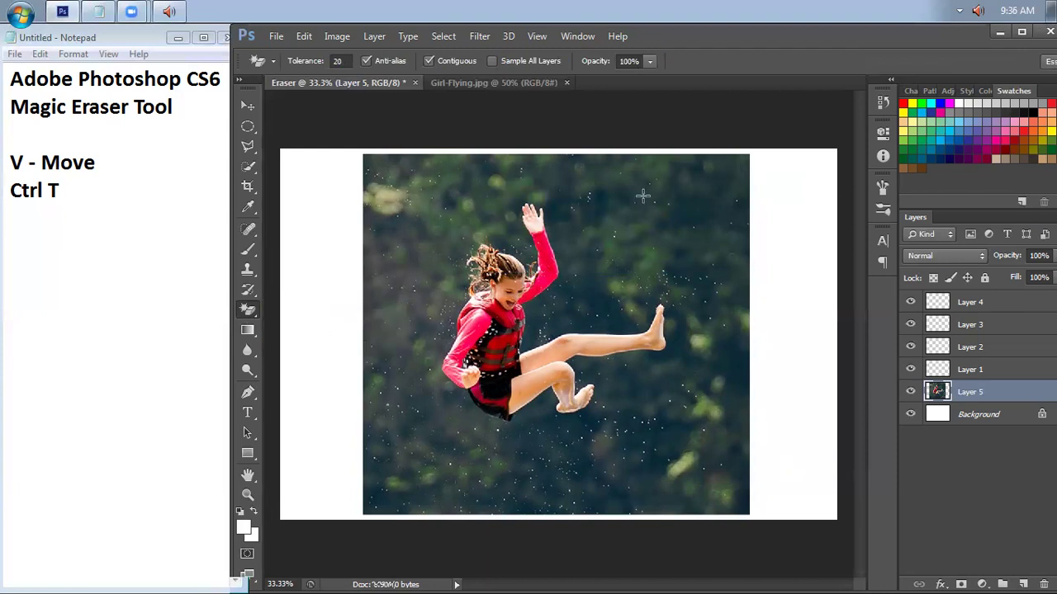
# - Try erasing the photo's dark background with the Magic Eraser at tolerance 20, starting from opposite corners and beside the girl, and undo all erasures
pyautogui.click(739, 167)
pyautogui.click(378, 500)
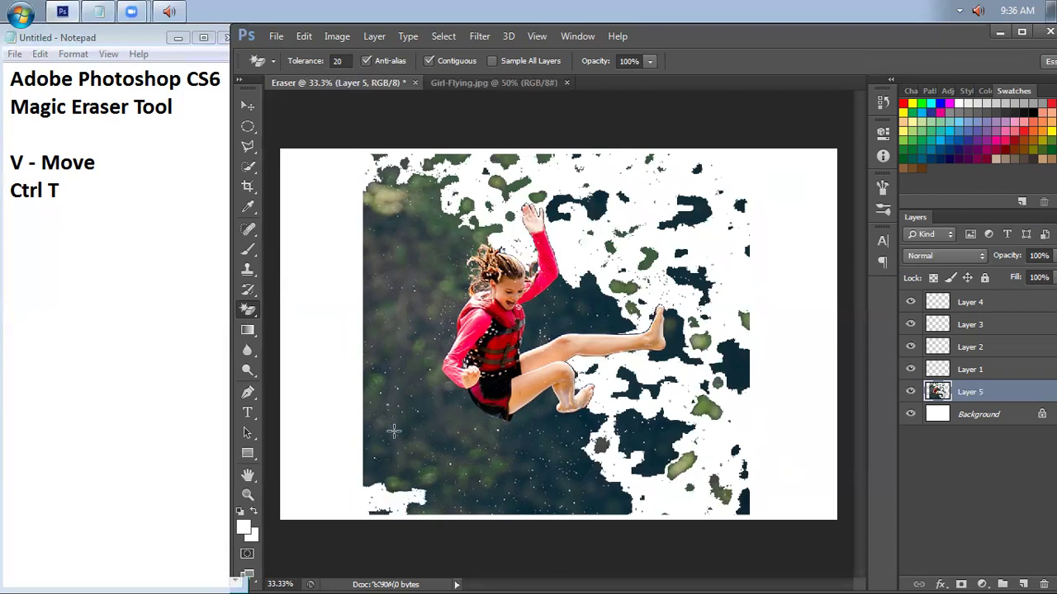
pyautogui.click(402, 383)
pyautogui.hotkey('ctrl', 'alt', 'z')
pyautogui.hotkey('ctrl', 'alt', 'z')
pyautogui.hotkey('ctrl', 'alt', 'z')
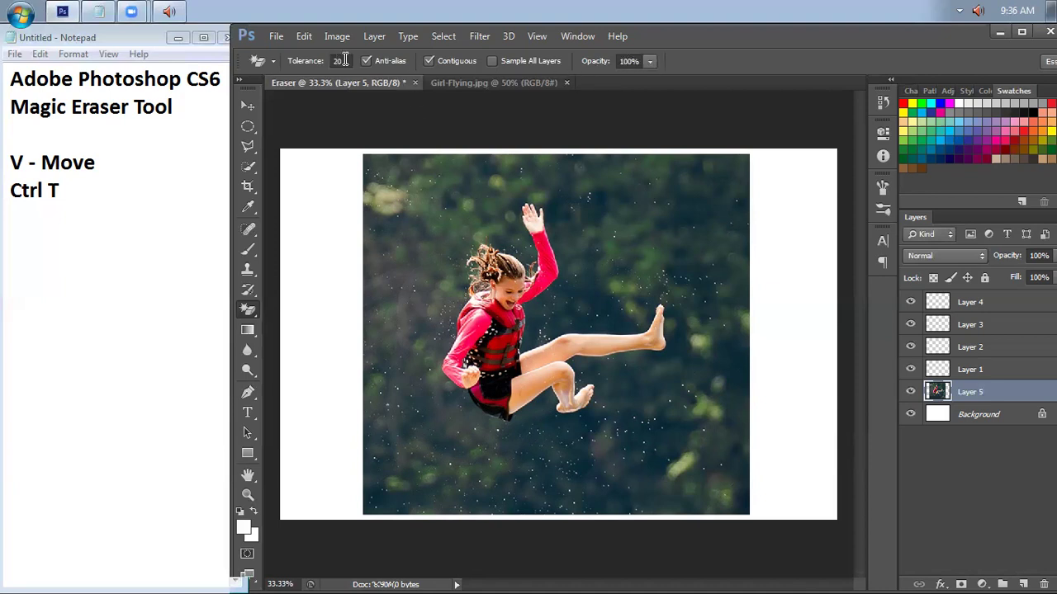
# - Set the Magic Eraser to 50% opacity and tolerance 100, and try it on the background beside the girl's raised arm
pyautogui.click(632, 60)
pyautogui.write('10')
pyautogui.write('50')
pyautogui.click(339, 60)
pyautogui.write('100')
pyautogui.click(632, 239)
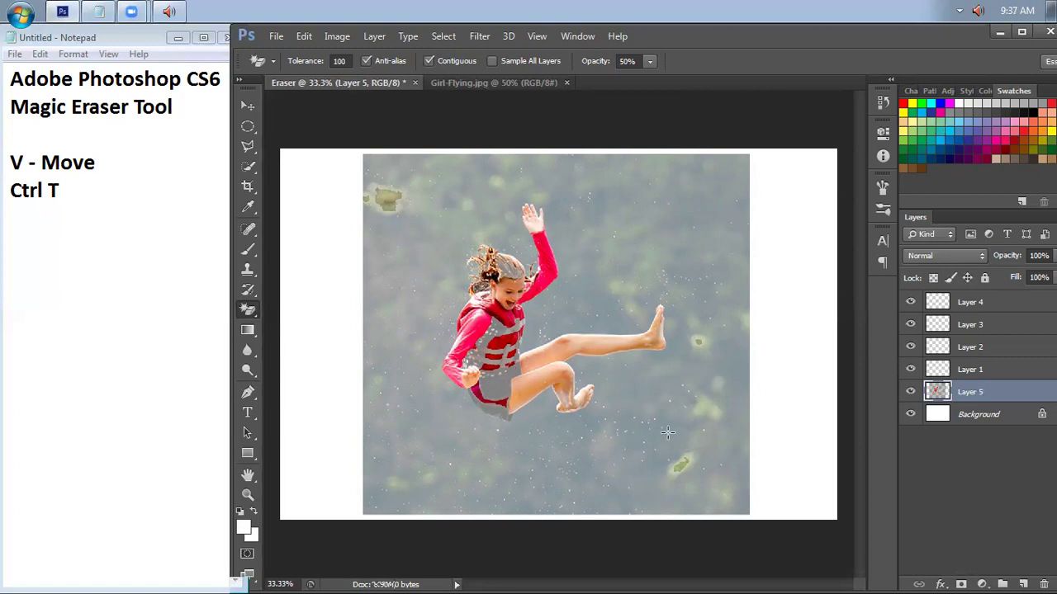
# - Restore the Magic Eraser to tolerance 20 and 100% opacity, and undo the semi-transparent erasure
pyautogui.click(348, 60)
pyautogui.write('20')
pyautogui.click(629, 60)
pyautogui.press('BackSpace')
pyautogui.press('BackSpace')
pyautogui.write('100')
pyautogui.hotkey('ctrl', 'z')
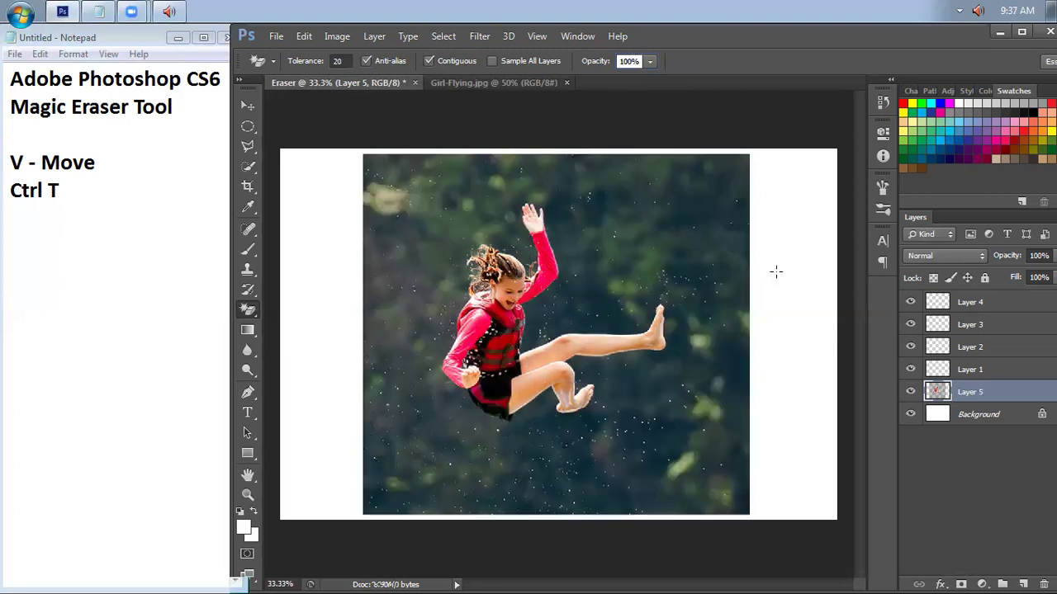
# - Try the Magic Eraser at tolerance 20 on the background's upper-right area, around the legs and beside the vest, and undo the erasures
pyautogui.click(720, 178)
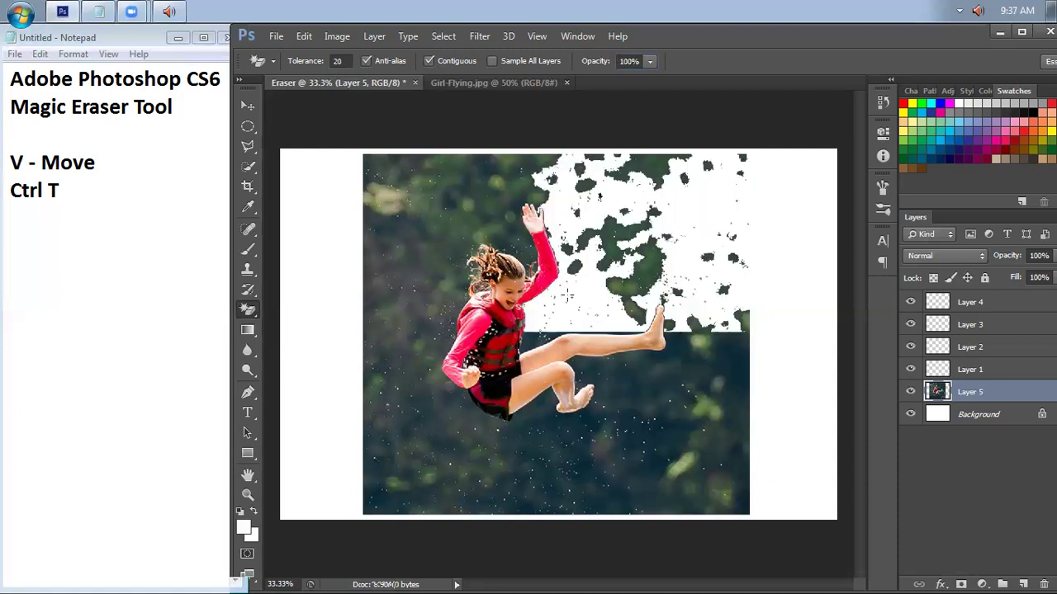
pyautogui.click(570, 346)
pyautogui.click(430, 330)
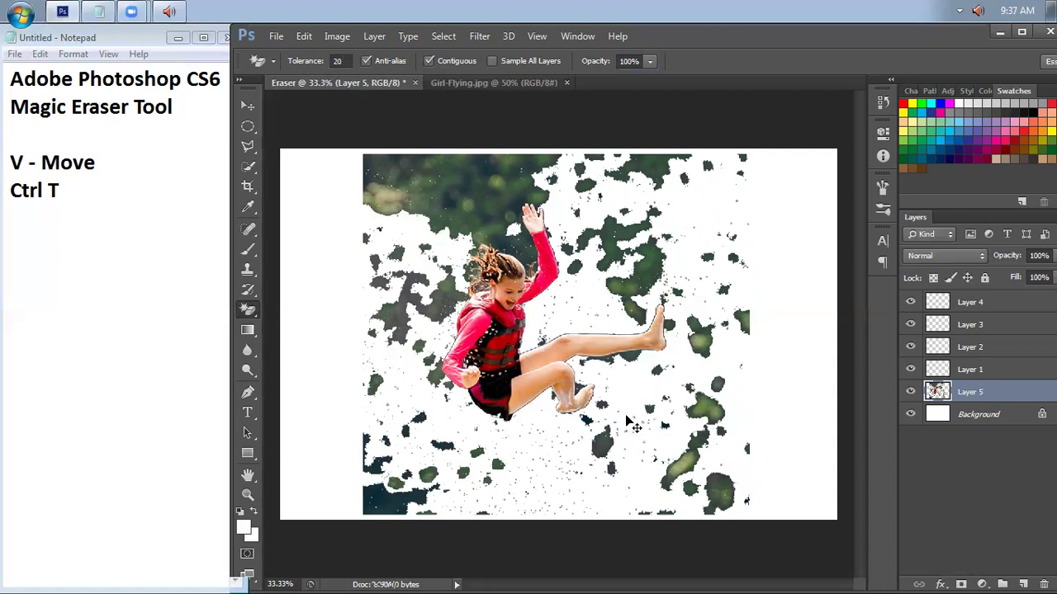
pyautogui.hotkey('ctrl', 'z')
pyautogui.hotkey('ctrl', 'alt', 'z')
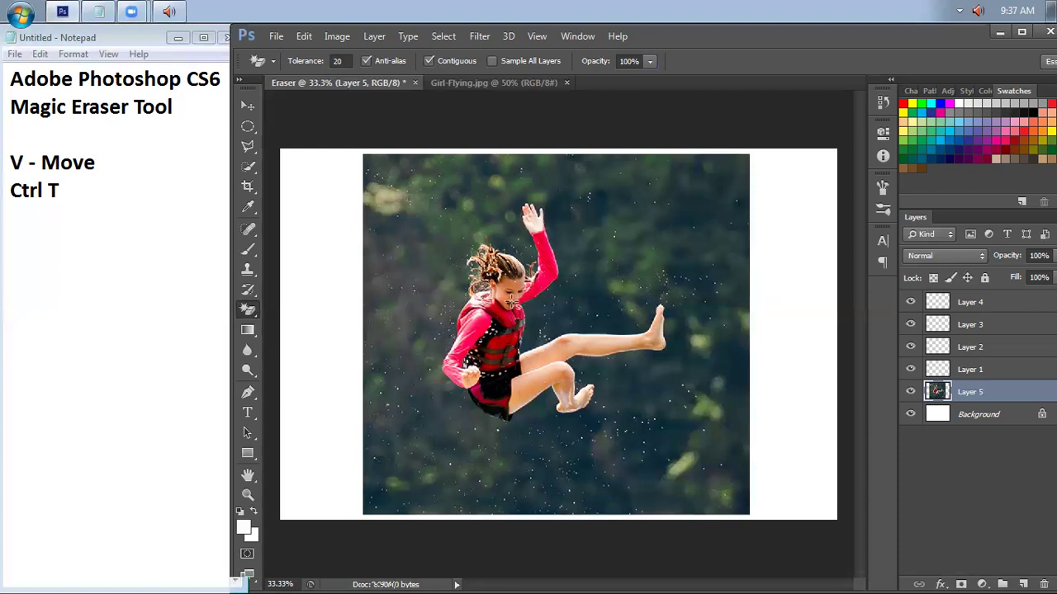
# - Set the tolerance to 100 and try erasing the background from above the girl's leg and from its upper-right corner, undoing each attempt
pyautogui.click(337, 61)
pyautogui.write('100')
pyautogui.click(553, 322)
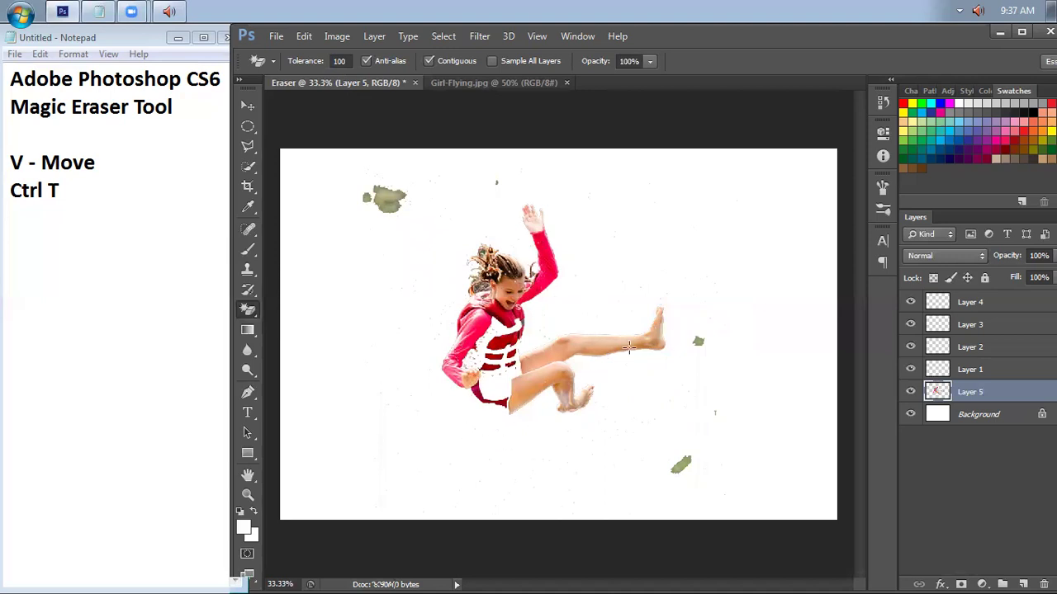
pyautogui.hotkey('ctrl', 'z')
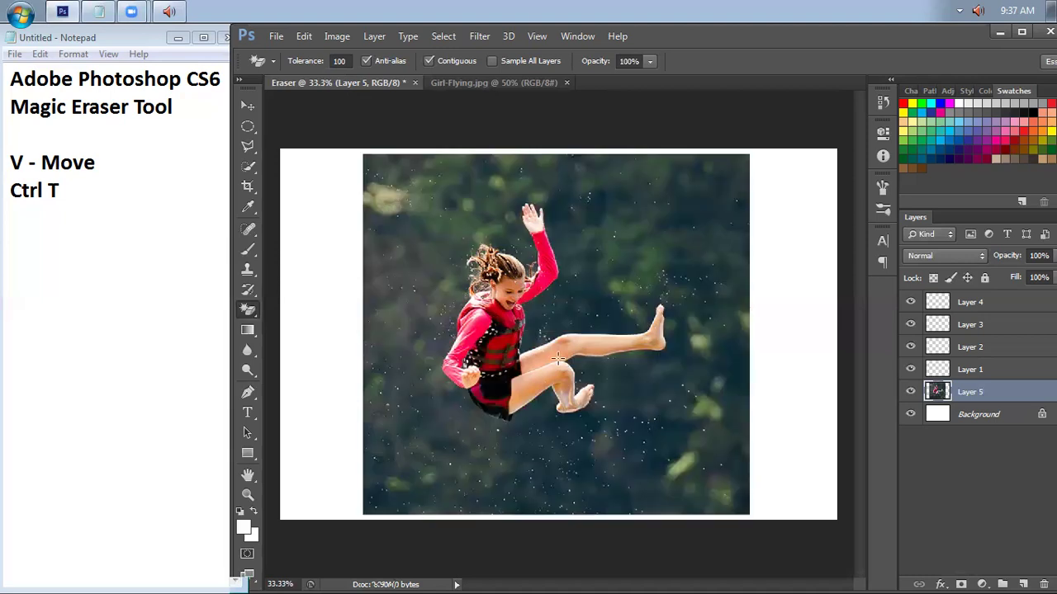
pyautogui.click(740, 169)
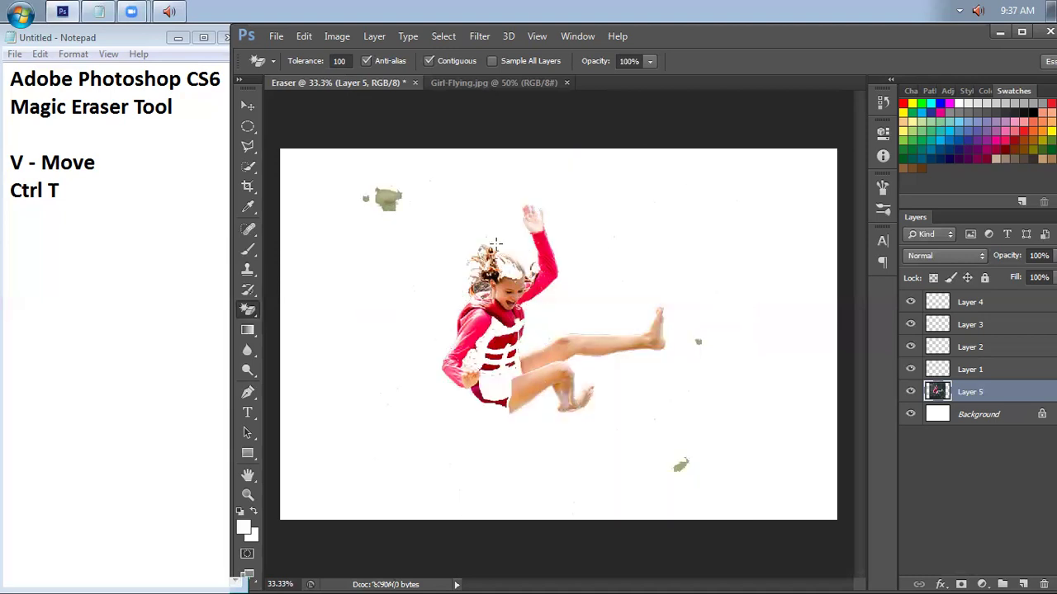
pyautogui.hotkey('ctrl', 'z')
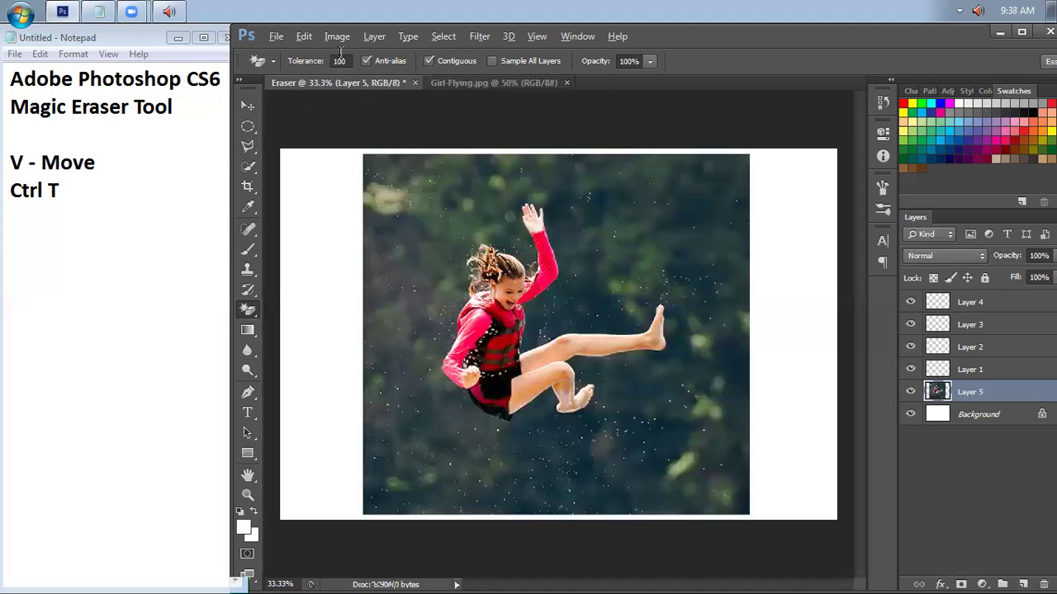
# - Set the tolerance to 60, try erasing the background from its upper-left corner, and undo the erasure
pyautogui.doubleClick(342, 61)
pyautogui.press('BackSpace')
pyautogui.write('60')
pyautogui.click(374, 172)
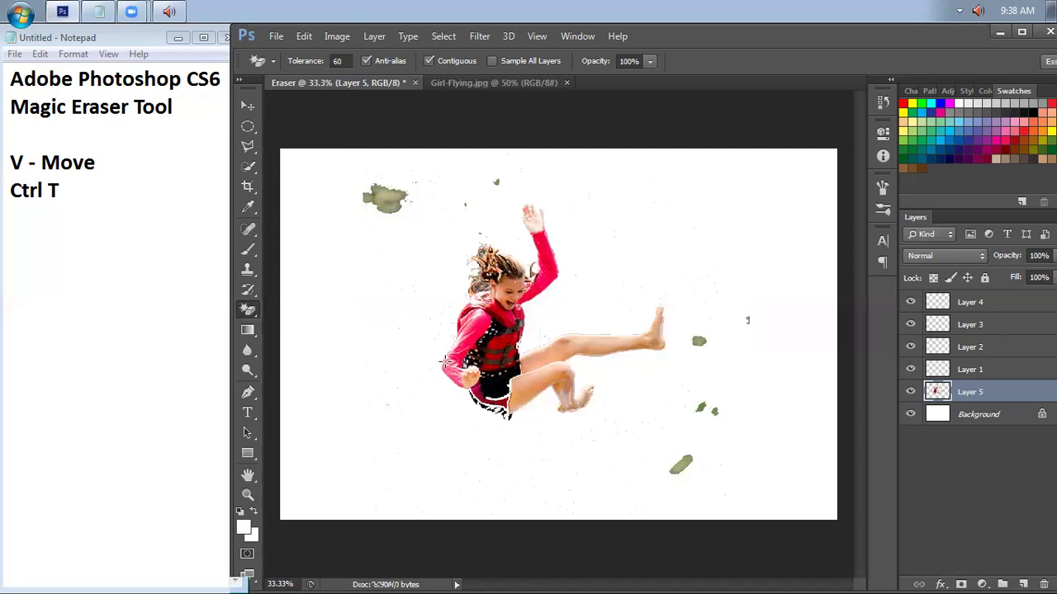
pyautogui.click(445, 363)
pyautogui.hotkey('ctrl', 'z')
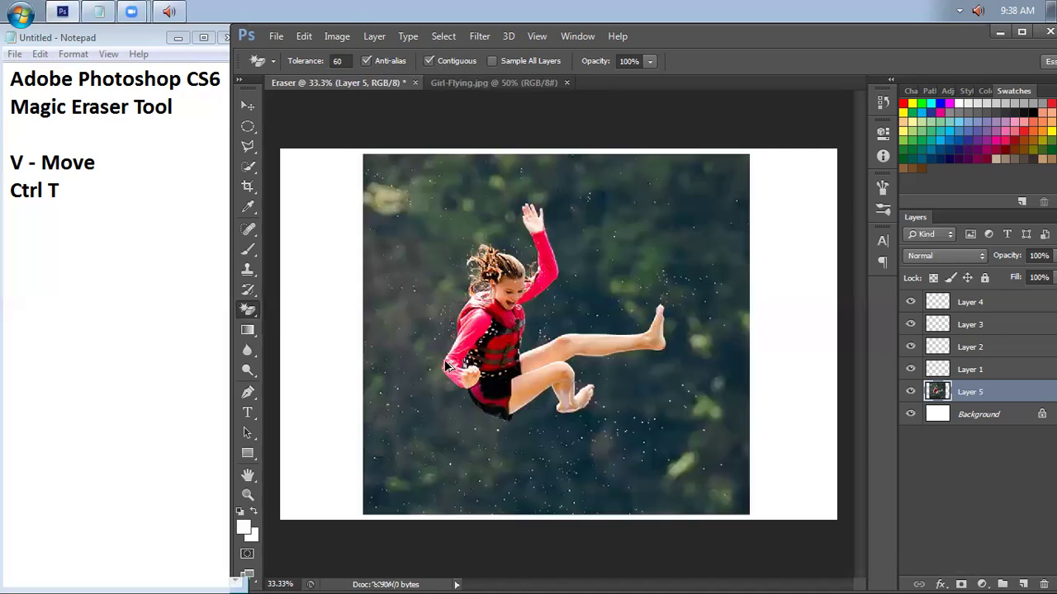
# - Set the tolerance to 50, try erasing the background beside the girl's head, above her leg and under her legs, and undo everything
pyautogui.click(337, 60)
pyautogui.press('BackSpace')
pyautogui.write('50')
pyautogui.press('Return')
pyautogui.click(446, 278)
pyautogui.click(548, 317)
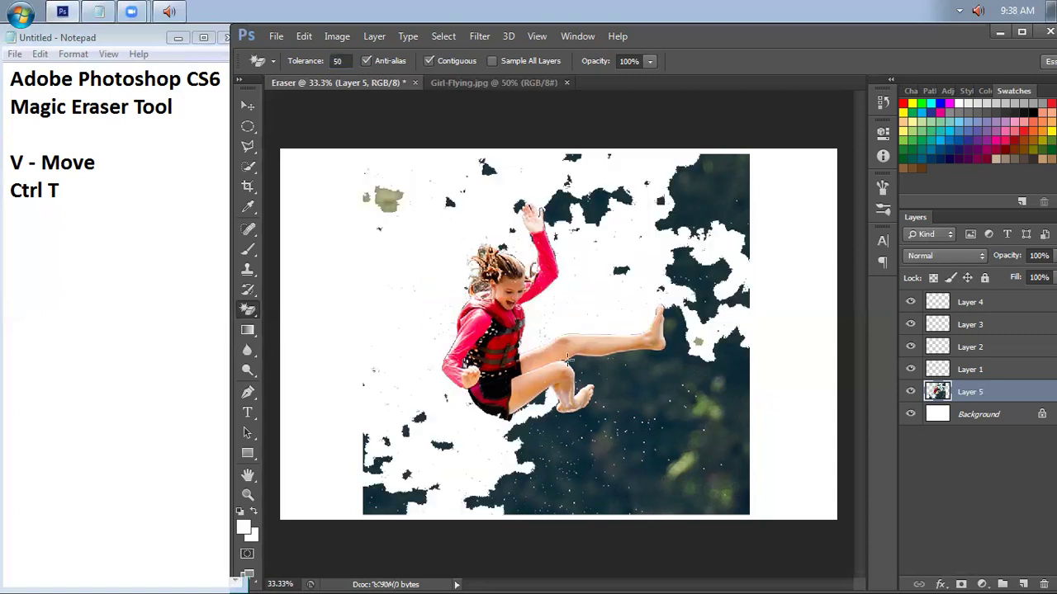
pyautogui.click(587, 373)
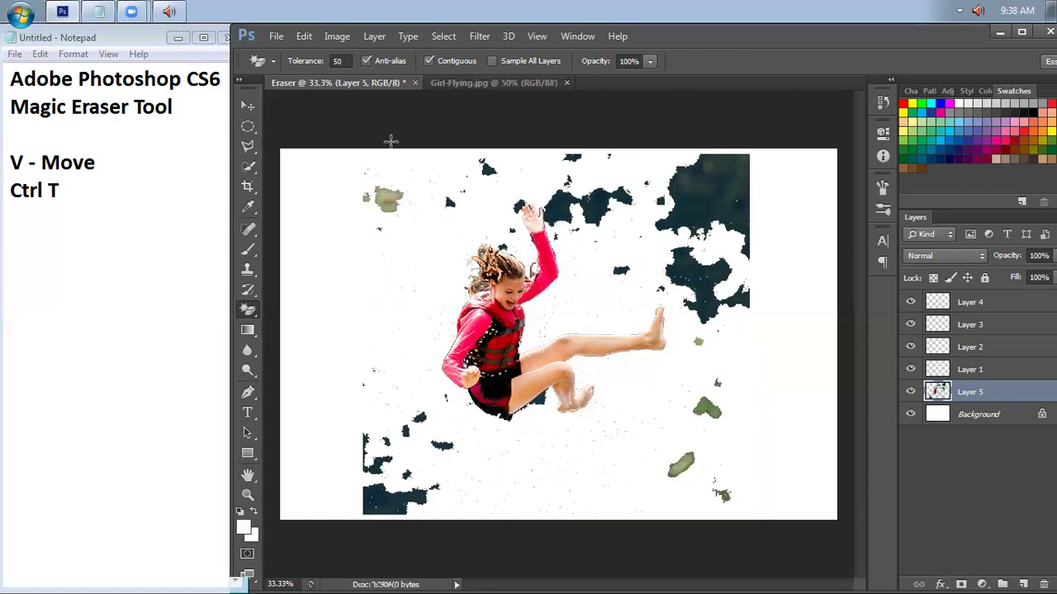
pyautogui.hotkey('ctrl', 'z')
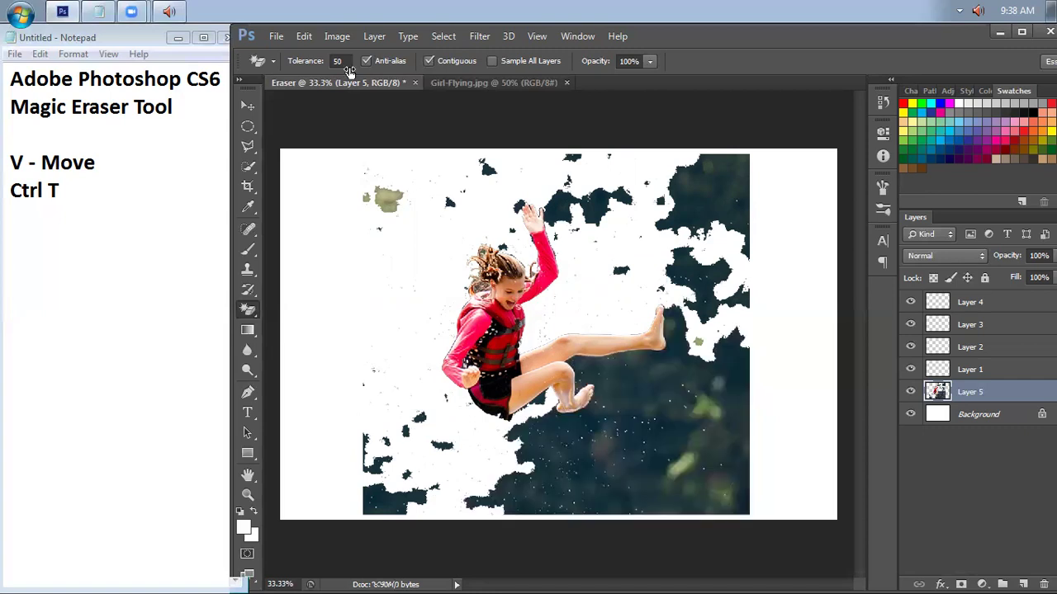
pyautogui.hotkey('ctrl', 'alt', 'z')
pyautogui.hotkey('ctrl', 'alt', 'z')
pyautogui.hotkey('ctrl', 'alt', 'z')
# - Set the tolerance to 40, try erasing the background from its upper-left area, and undo the erasure
pyautogui.click(347, 60)
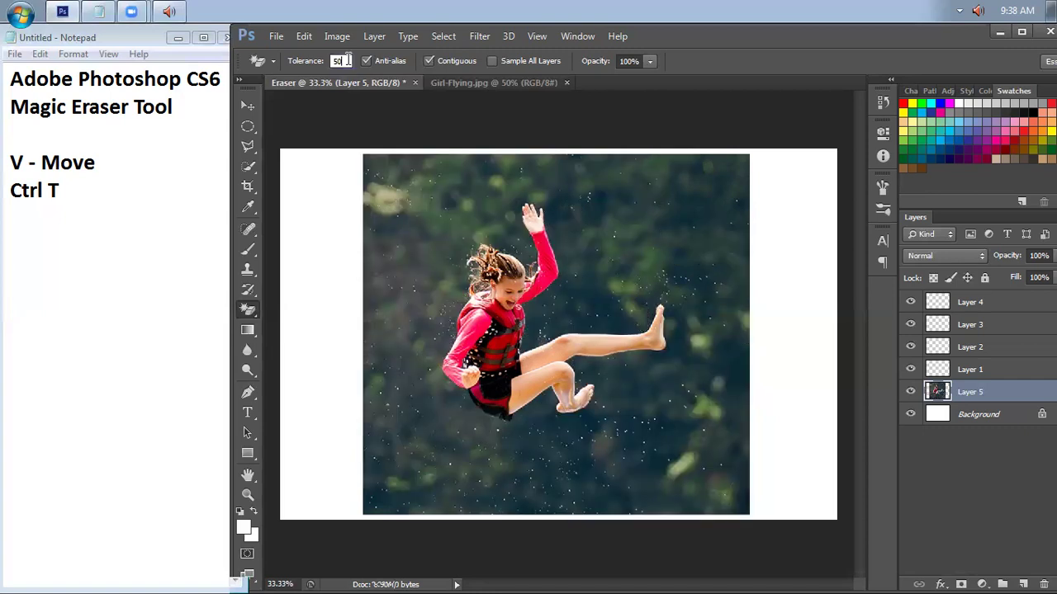
pyautogui.write('40')
pyautogui.click(408, 219)
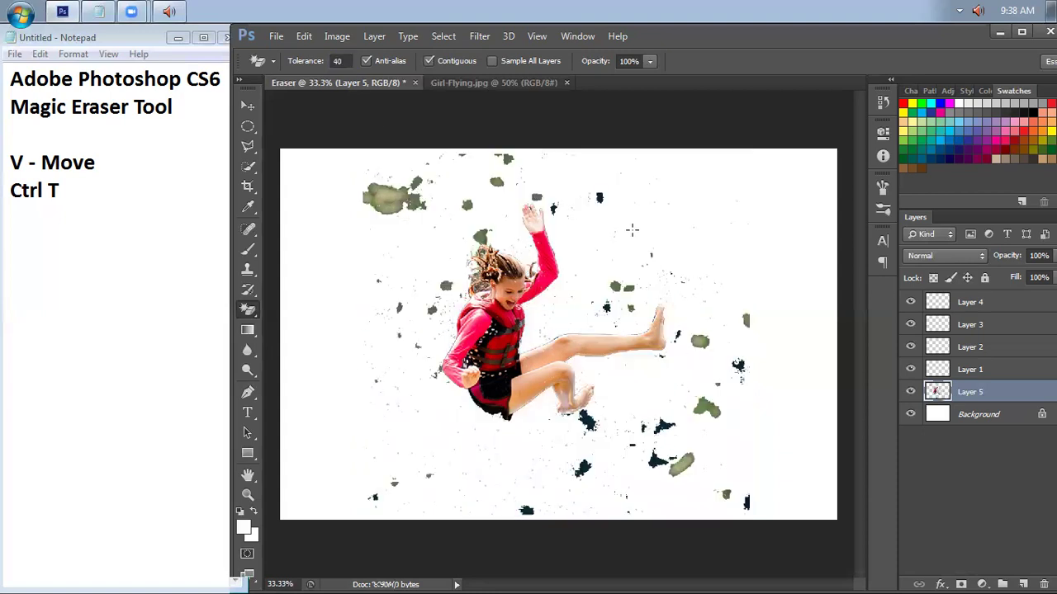
pyautogui.hotkey('ctrl', 'alt', 'z')
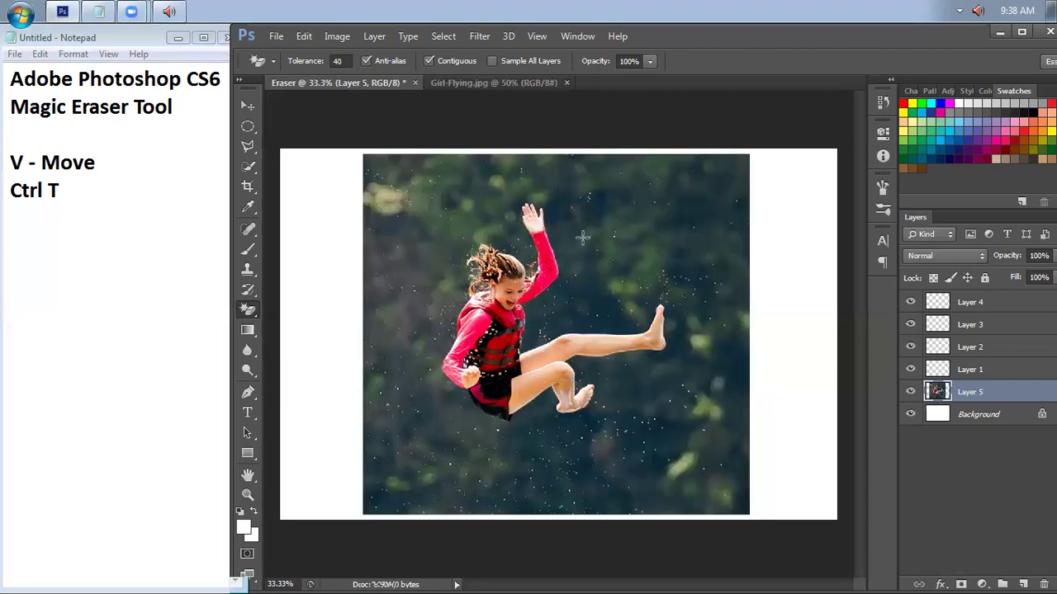
# - Set the tolerance to 30, try erasing the background on both sides of the girl, and undo both erasures
pyautogui.click(347, 62)
pyautogui.write('30')
pyautogui.click(677, 239)
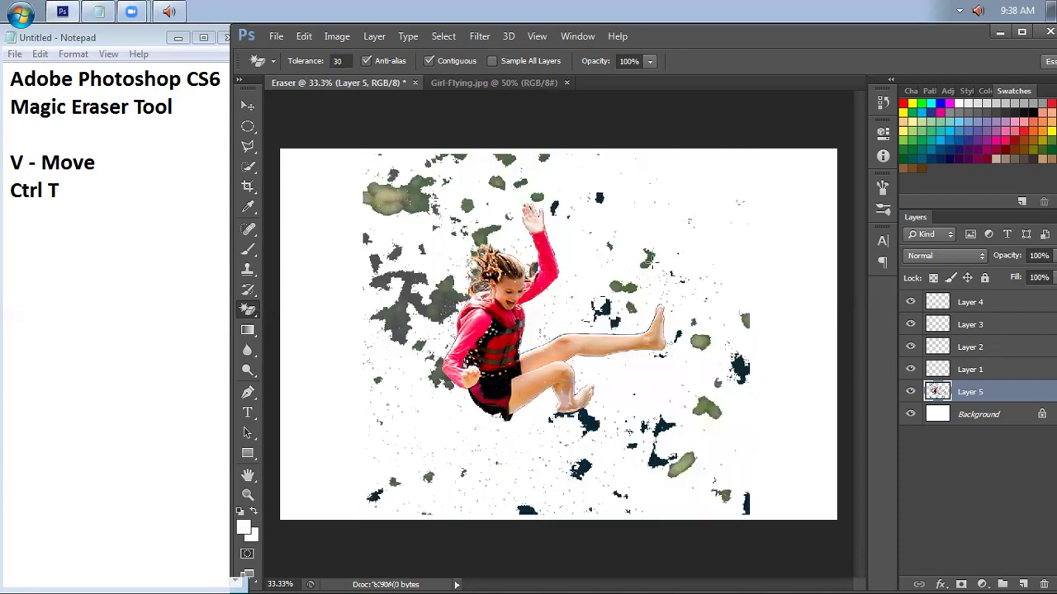
pyautogui.click(443, 300)
pyautogui.hotkey('ctrl', 'alt', 'z')
pyautogui.hotkey('ctrl', 'alt', 'z')
# - Set the Magic Eraser tolerance to 40 and test it on different background spots around the girl, undoing each test erasure
pyautogui.click(339, 60)
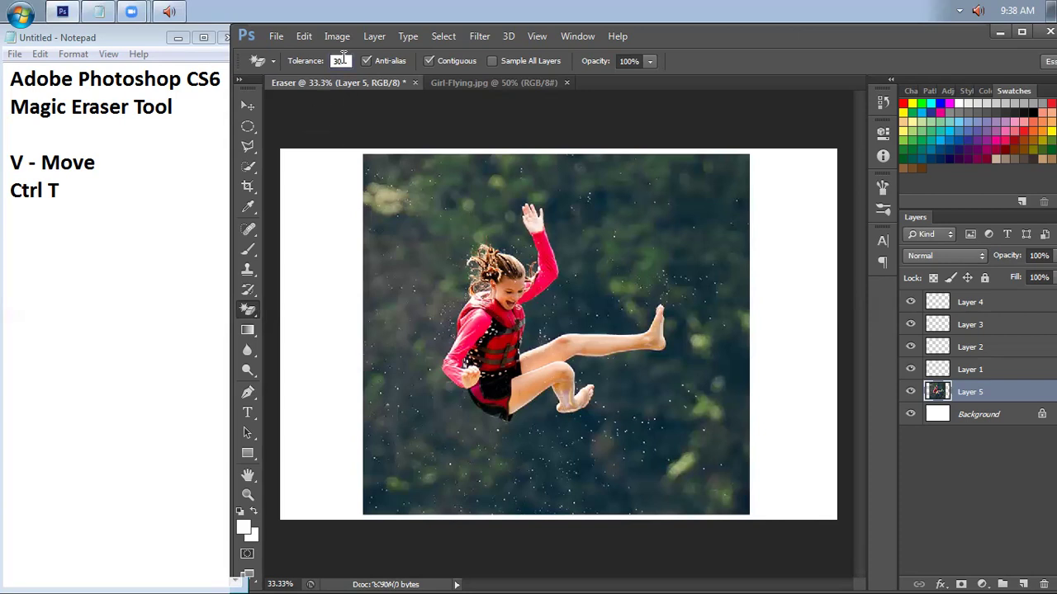
pyautogui.write('40')
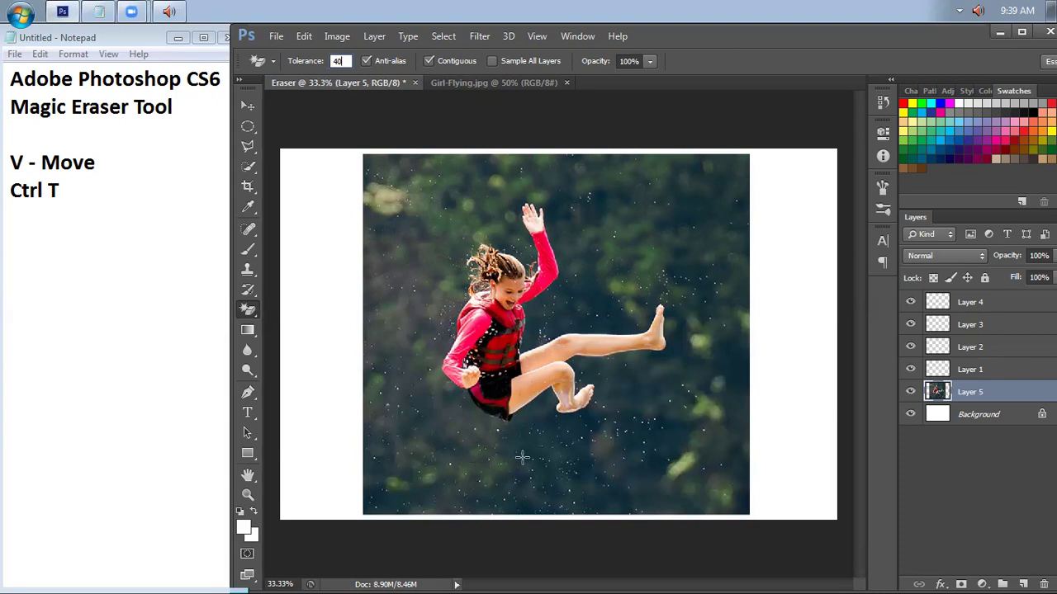
pyautogui.click(740, 504)
pyautogui.click(416, 289)
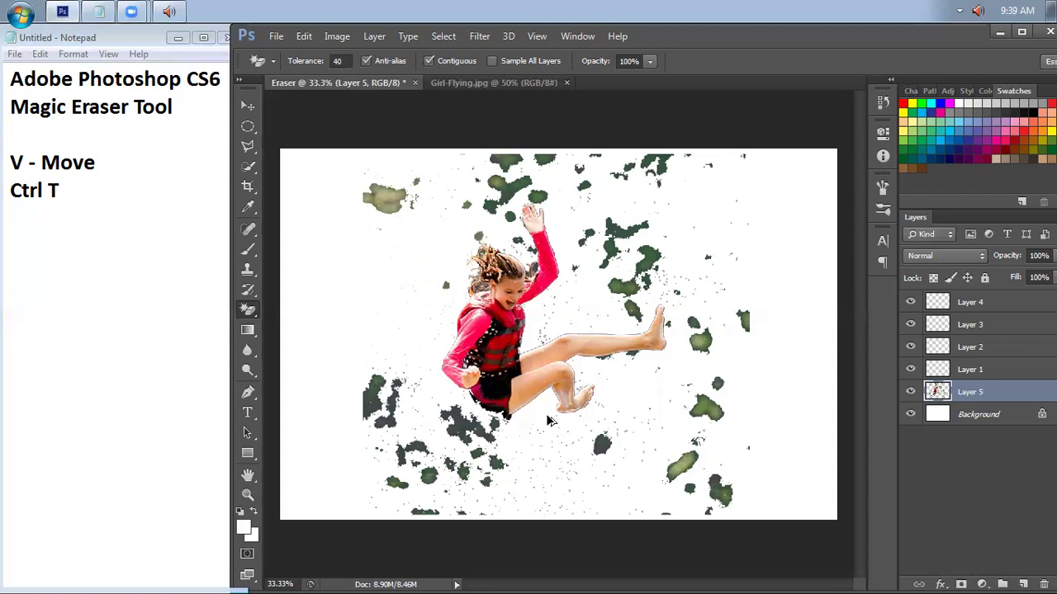
pyautogui.hotkey('ctrl', 'z')
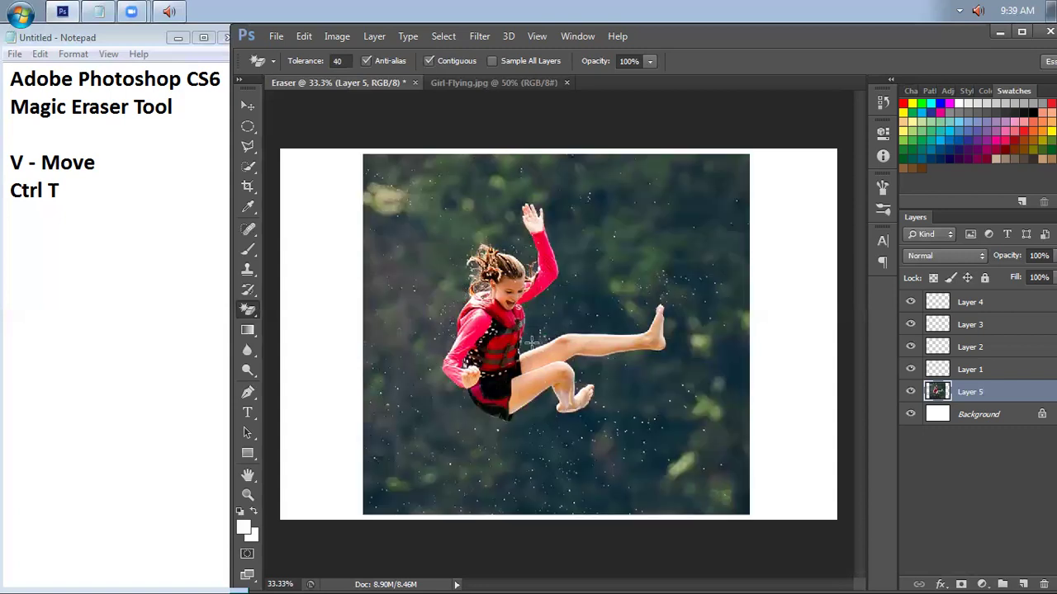
pyautogui.click(528, 339)
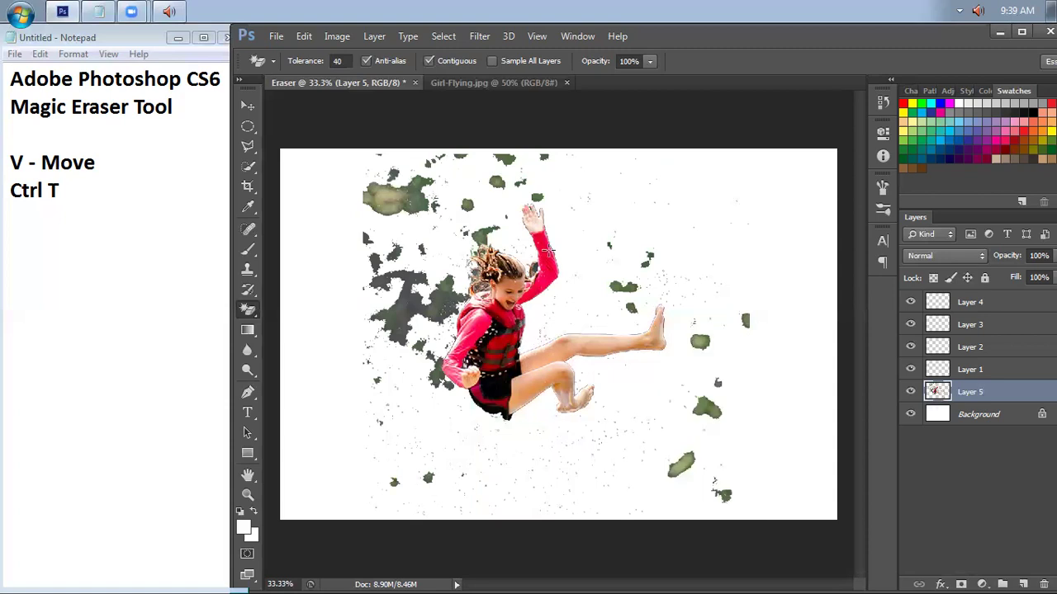
pyautogui.hotkey('ctrl', 'z')
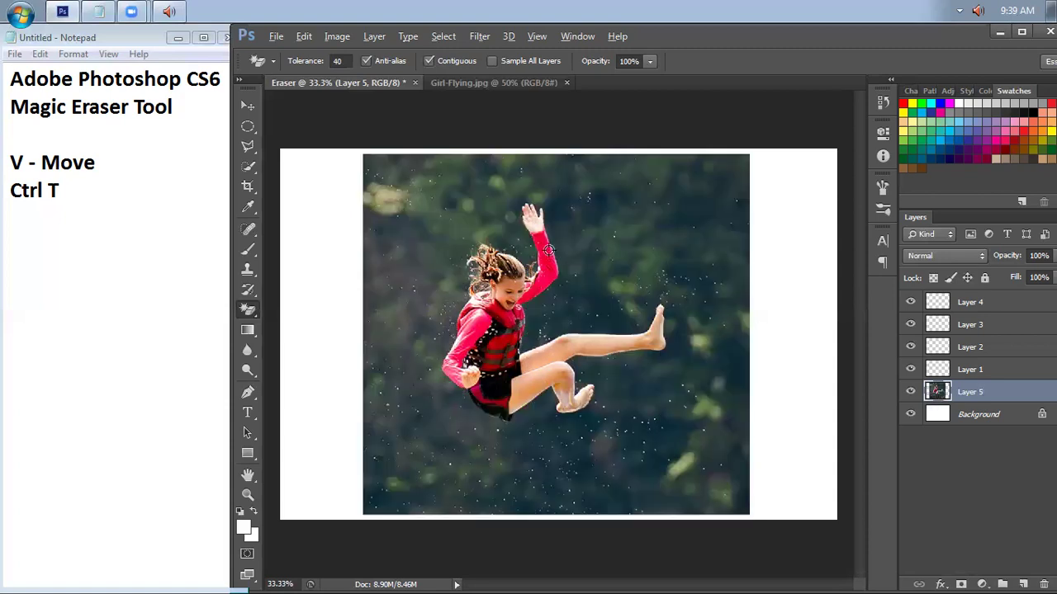
# - Erase the background beside the girl's pink sleeve, between her vest and outstretched leg, and below her legs
pyautogui.click(450, 344)
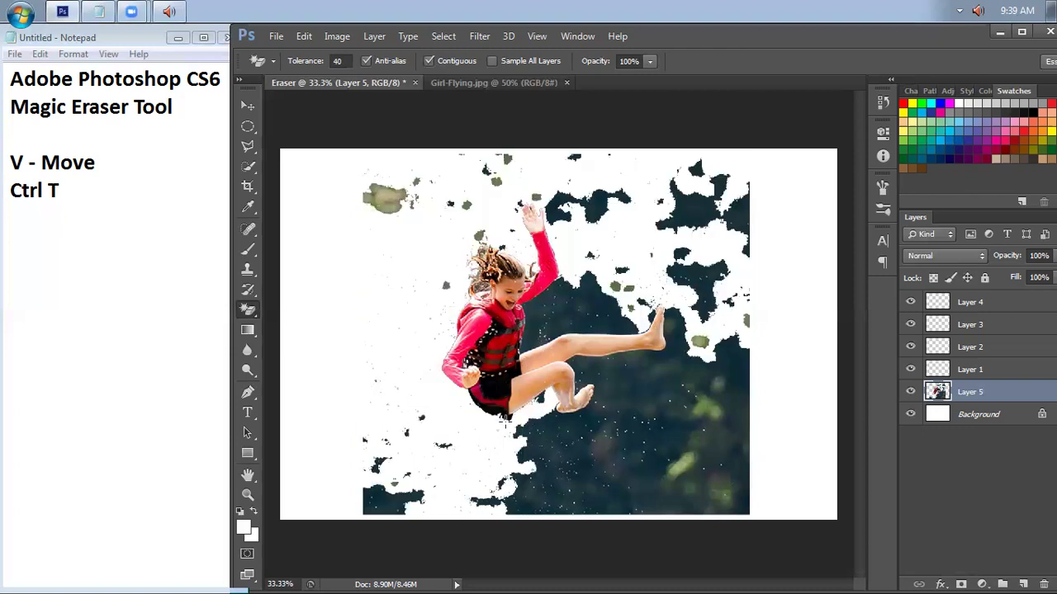
pyautogui.click(532, 337)
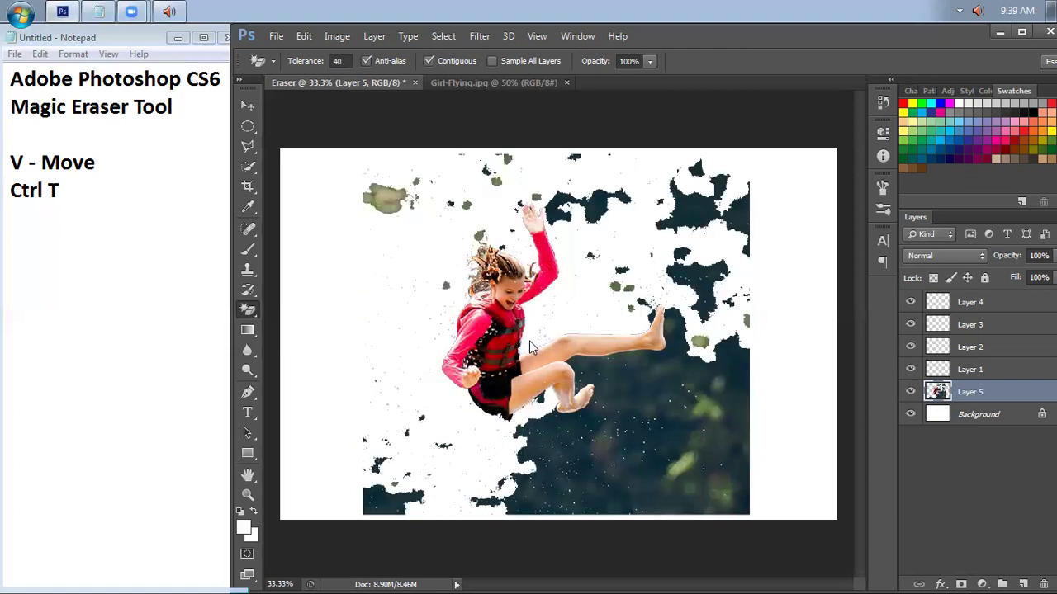
pyautogui.click(574, 367)
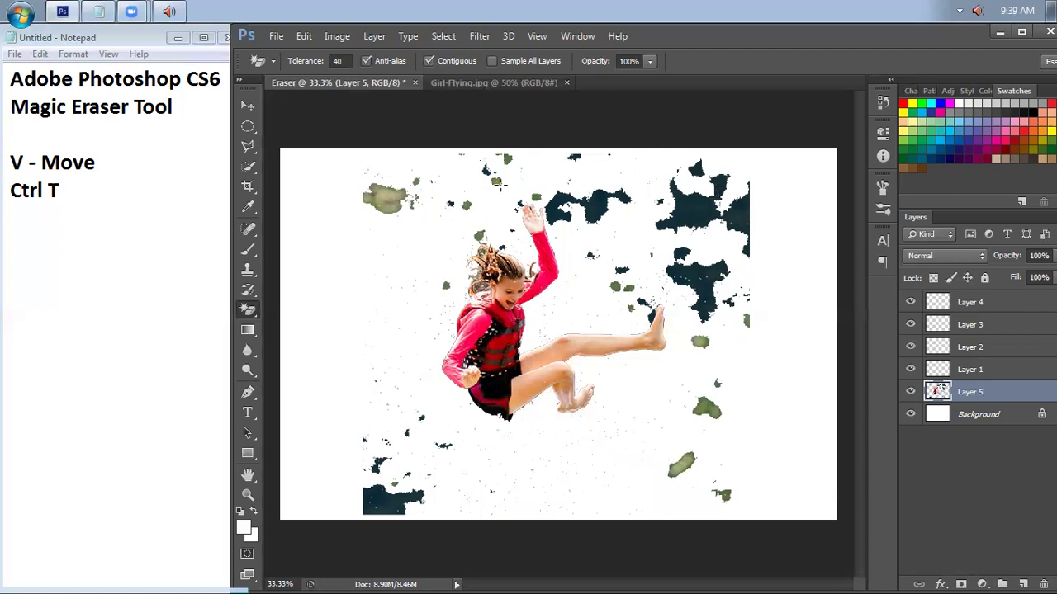
# - Switch to the regular Eraser tool and open its brush size and hardness settings over the photo
pyautogui.rightClick(253, 309)
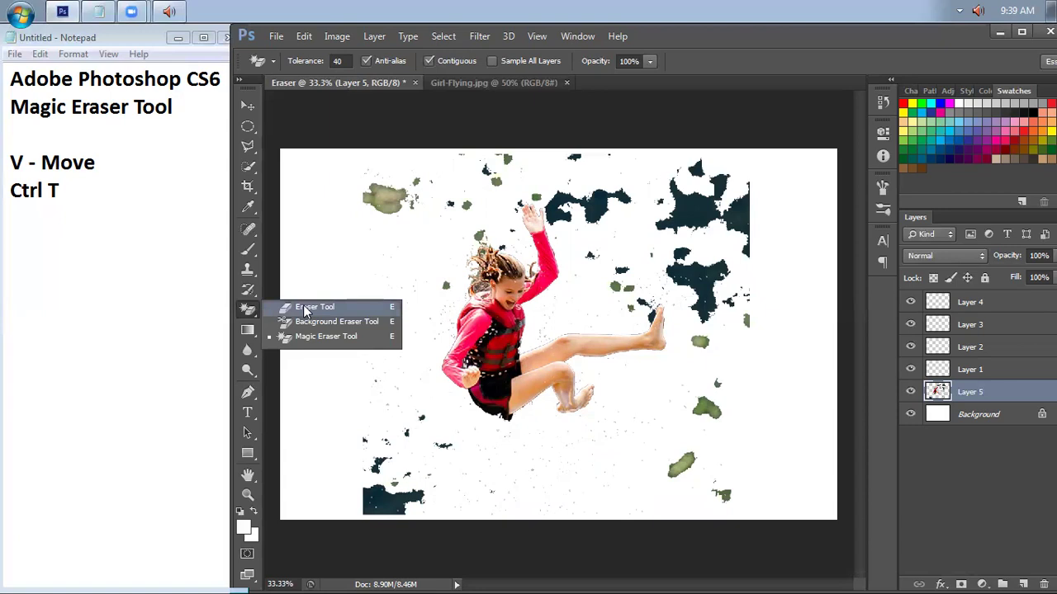
pyautogui.click(304, 308)
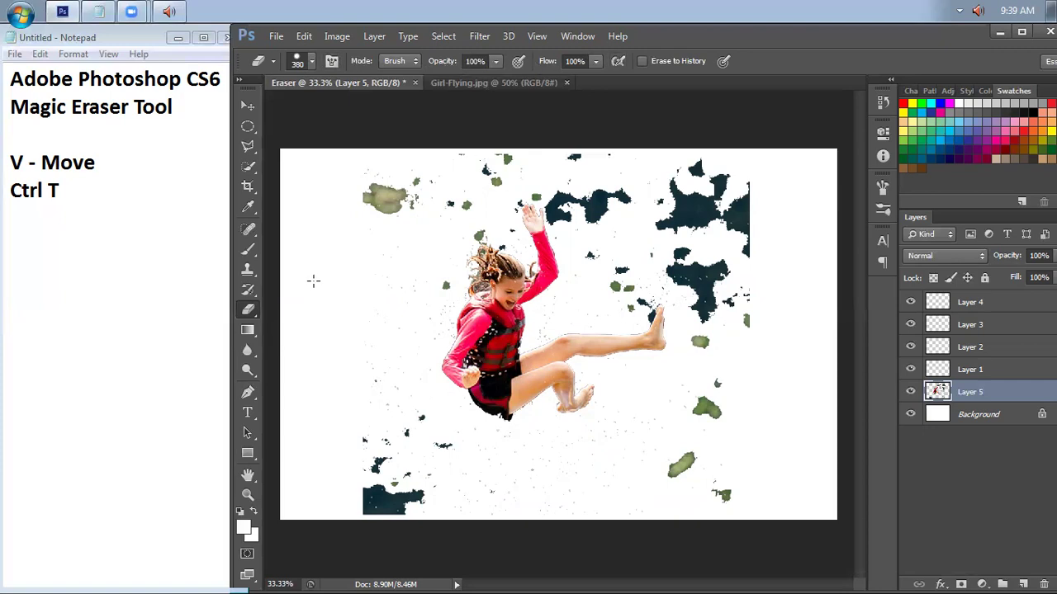
pyautogui.rightClick(373, 264)
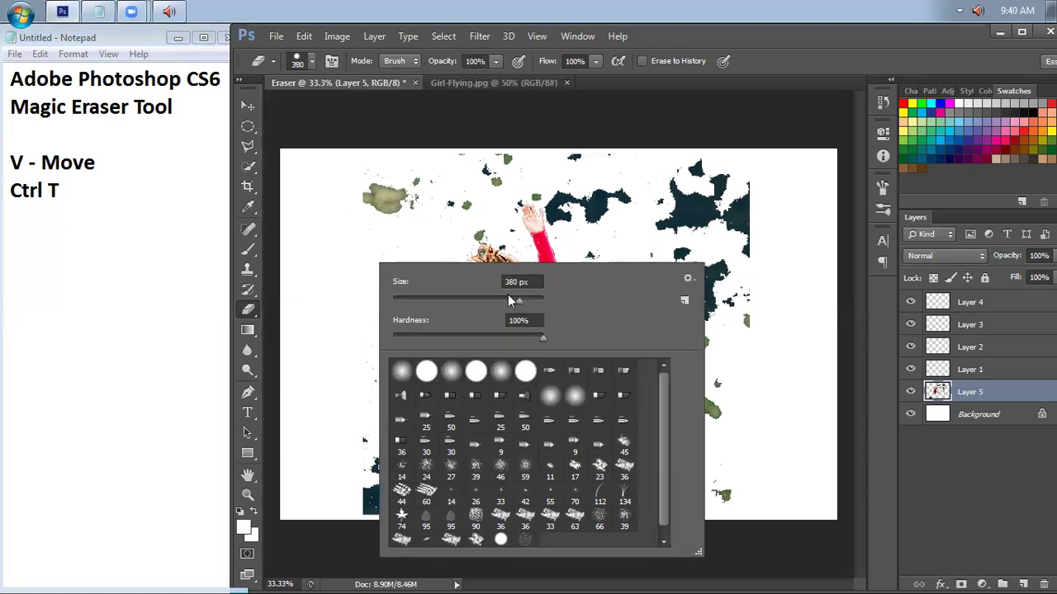
# - Switch to Notepad and add the notes "Size", "Hardness" and "Opacity" on separate lines below "Ctrl T", leaving one blank line first
pyautogui.click(73, 211)
pyautogui.write('S')
pyautogui.press('BackSpace')
pyautogui.write('Size')
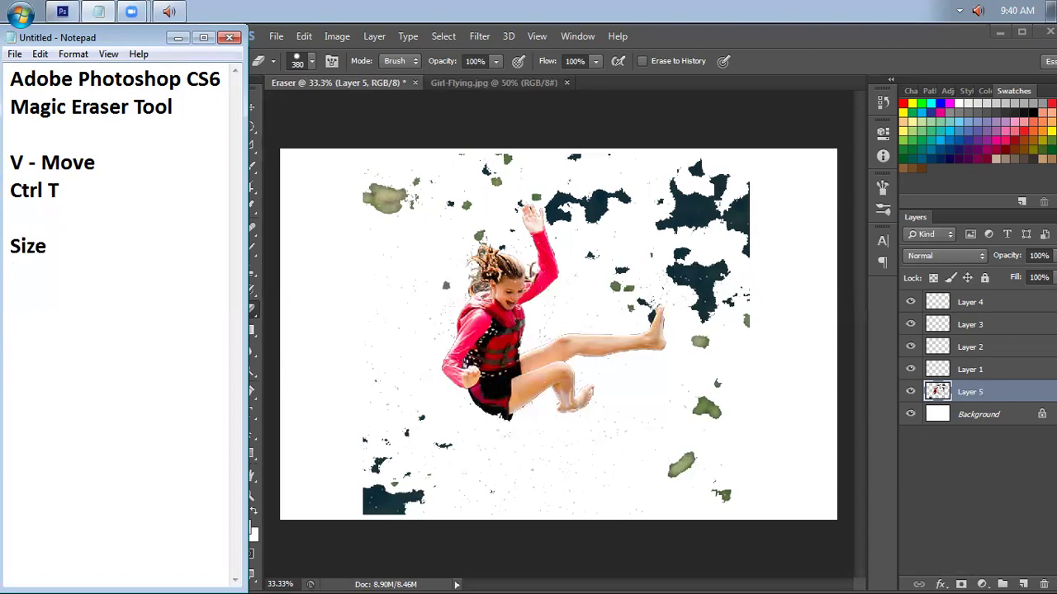
pyautogui.press('Return')
pyautogui.write('Hardne')
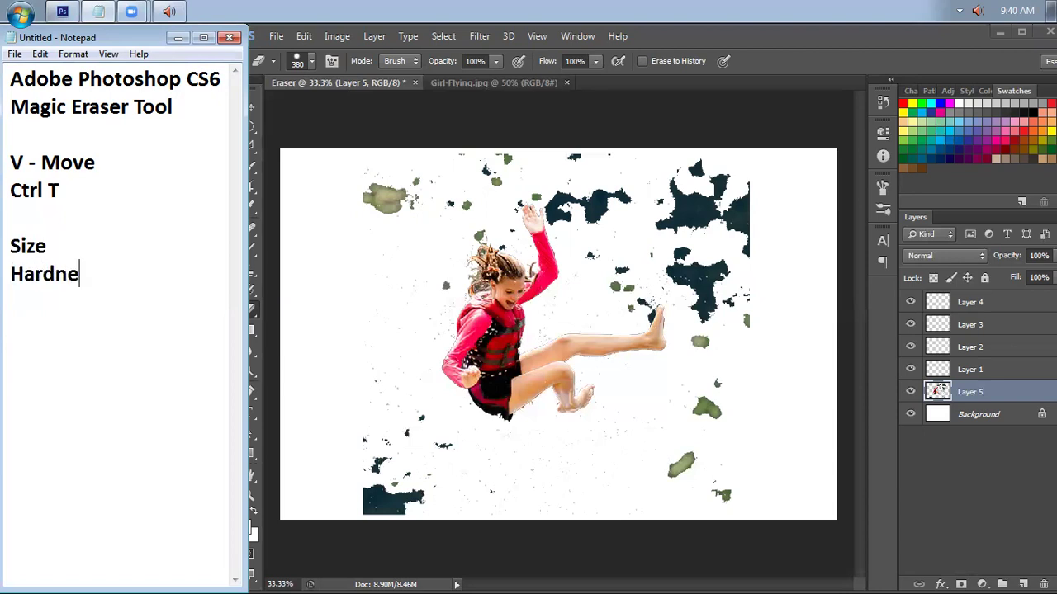
pyautogui.write('ss Opacity')
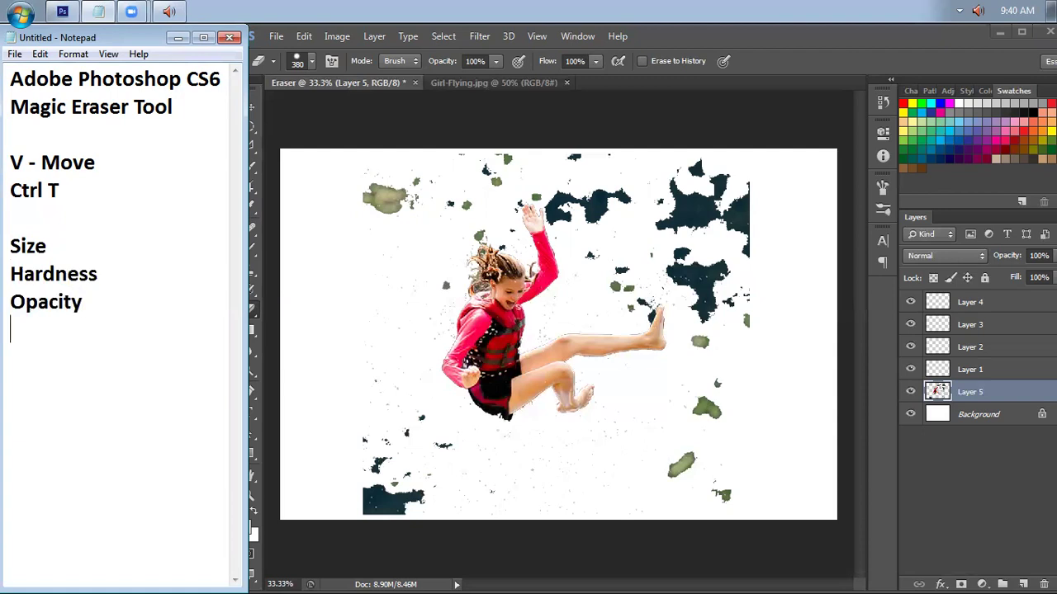
# - Add the notes "Flow" and "Mode" on separate lines below "Opacity", and highlight the lines from "Size" through "Flow"
pyautogui.press('Return')
pyautogui.write('Flow')
pyautogui.press('Return')
pyautogui.write('Mode')
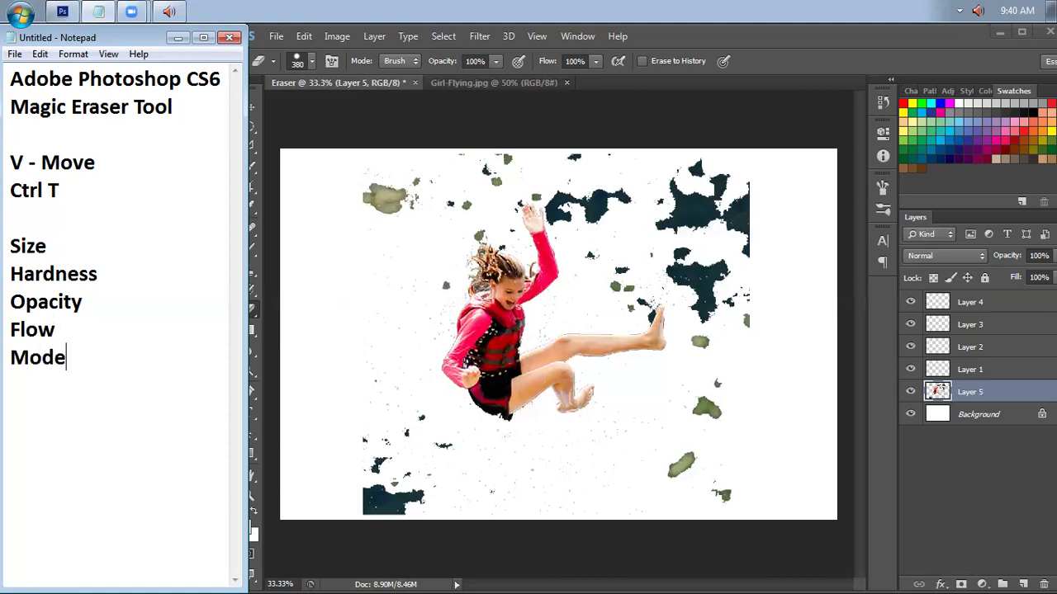
pyautogui.moveTo(55, 330); pyautogui.dragTo(7, 246)
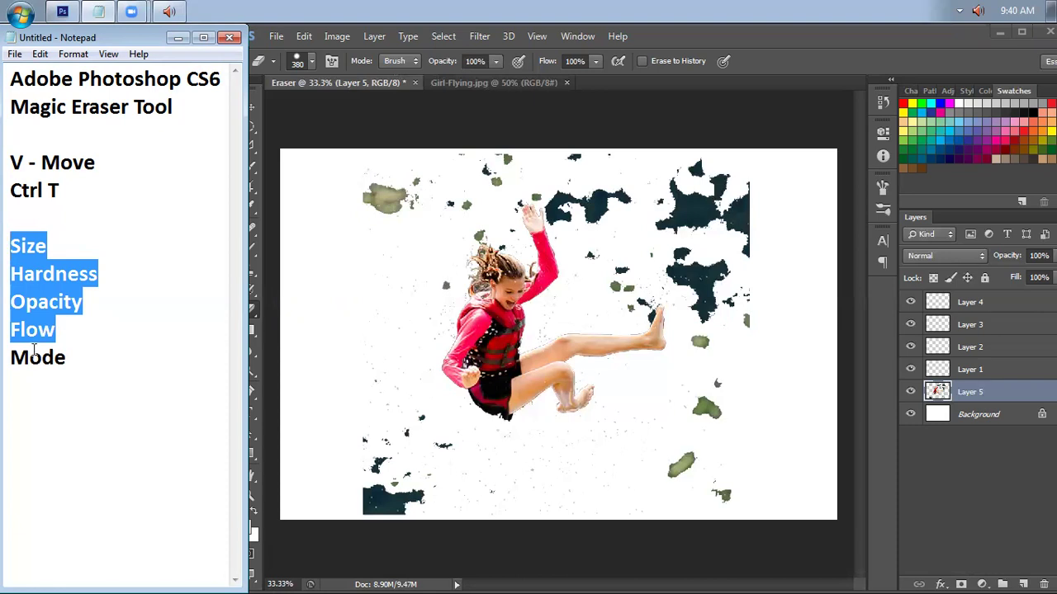
# - Switch to Photoshop and review the Eraser's available modes, leaving it on Brush
pyautogui.click(403, 63)
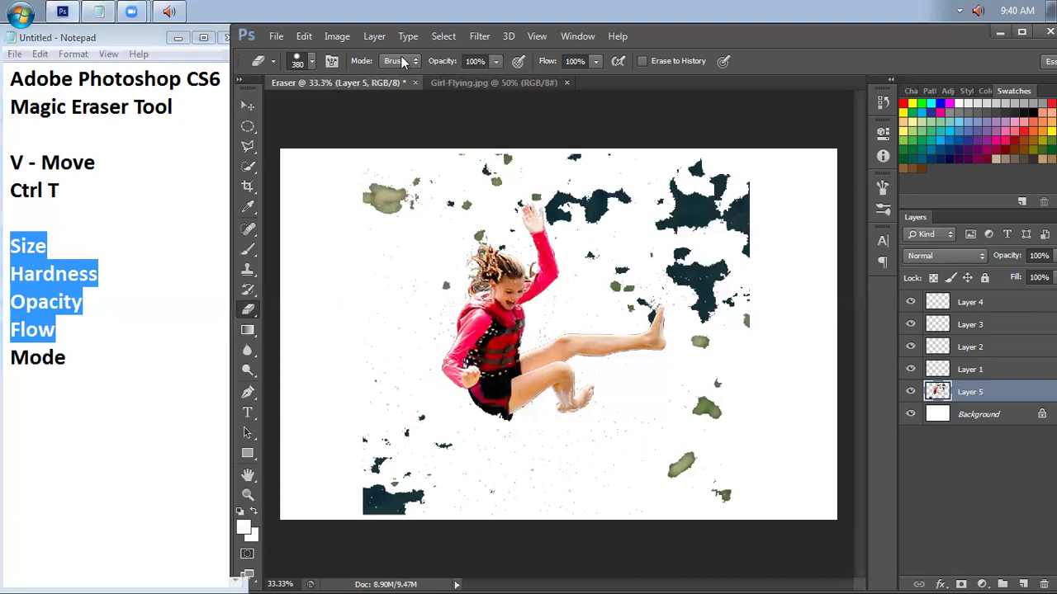
pyautogui.click(403, 63)
pyautogui.click(403, 63)
pyautogui.click(403, 63)
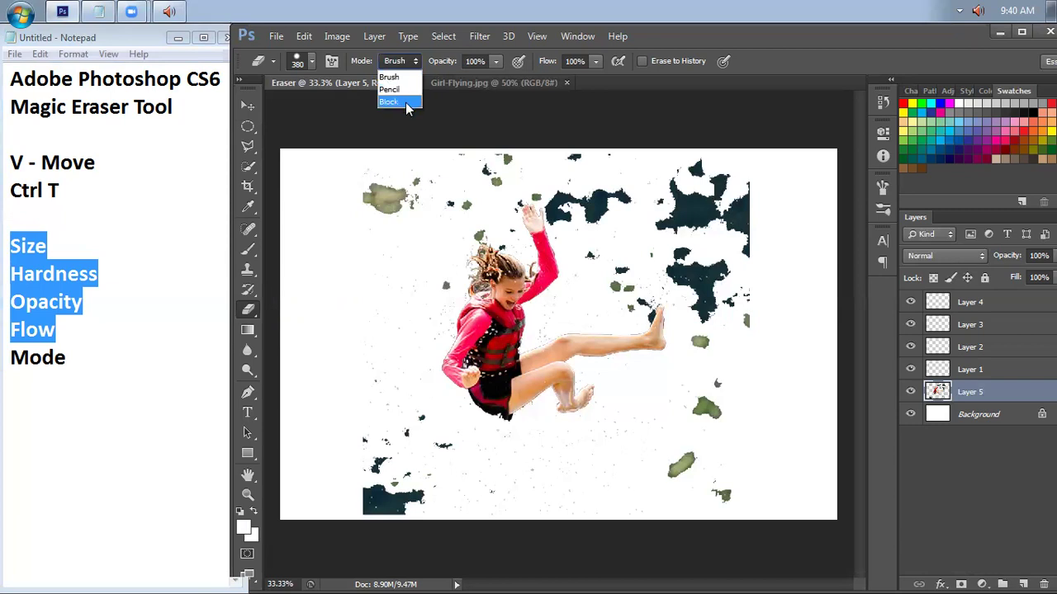
pyautogui.click(403, 63)
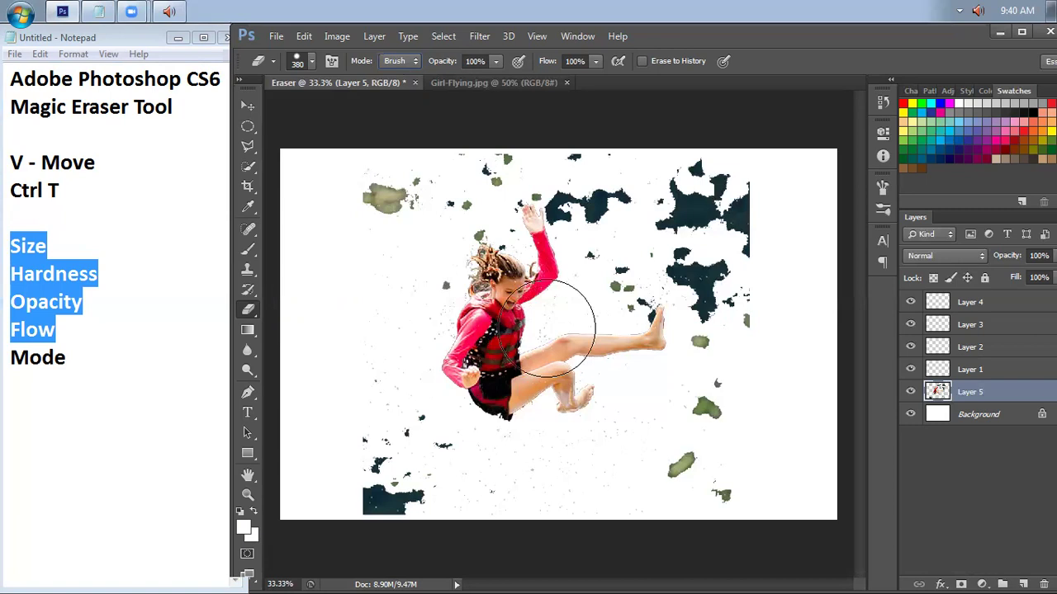
# - Enlarge the Eraser brush to 504 px and erase the large leftover background patches away from the girl
pyautogui.rightClick(448, 295)
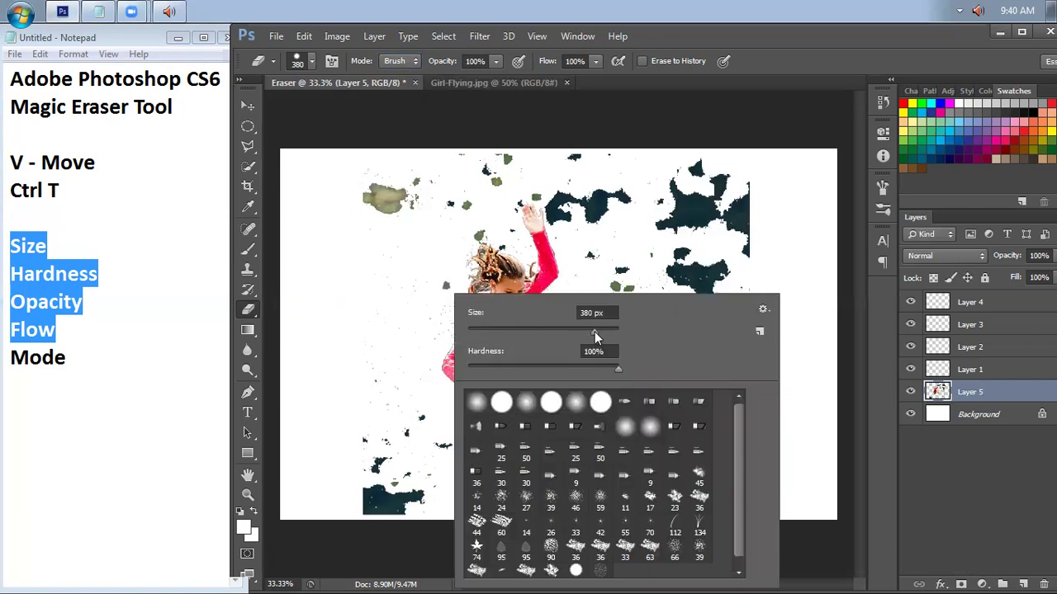
pyautogui.moveTo(598, 331); pyautogui.dragTo(604, 331)
pyautogui.click(710, 210)
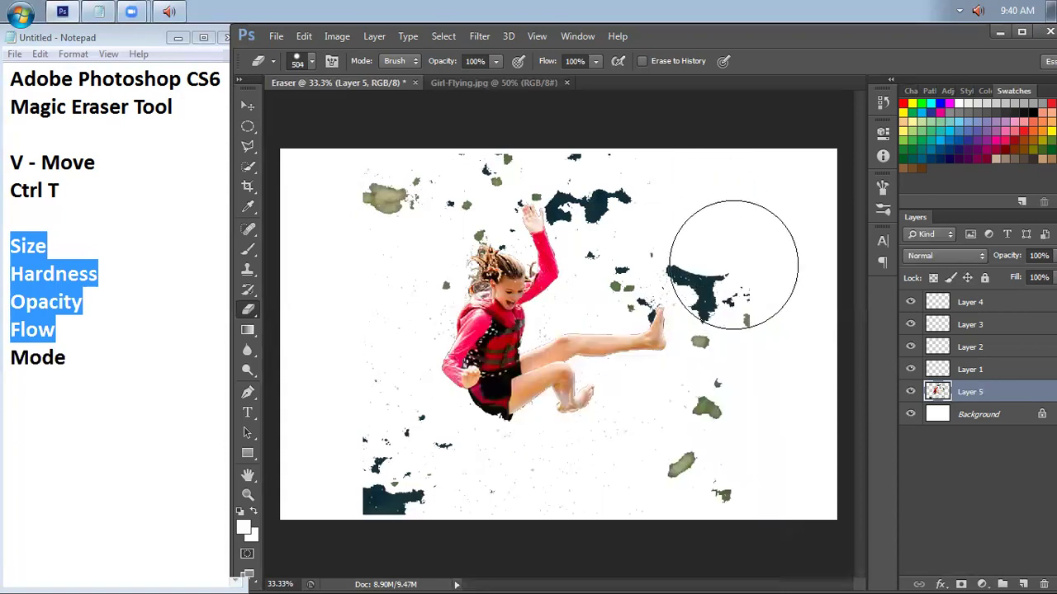
pyautogui.moveTo(729, 261)
pyautogui.mouseDown()
pyautogui.moveTo(734, 373)
pyautogui.moveTo(719, 446)
pyautogui.moveTo(556, 488)
pyautogui.moveTo(402, 490)
pyautogui.moveTo(366, 414)
pyautogui.moveTo(359, 334)
pyautogui.moveTo(373, 228)
pyautogui.moveTo(402, 182)
pyautogui.moveTo(493, 137)
pyautogui.moveTo(547, 134)
pyautogui.moveTo(582, 153)
pyautogui.moveTo(606, 199)
pyautogui.moveTo(617, 201)
pyautogui.moveTo(609, 205)
pyautogui.moveTo(650, 329)
pyautogui.moveTo(605, 365)
pyautogui.moveTo(570, 262)
pyautogui.moveTo(602, 265)
pyautogui.moveTo(625, 235)
pyautogui.mouseUp()
# - Reduce the Eraser brush to 94 px and erase the green and dark patches beside the girl's raised foot
pyautogui.rightClick(625, 235)
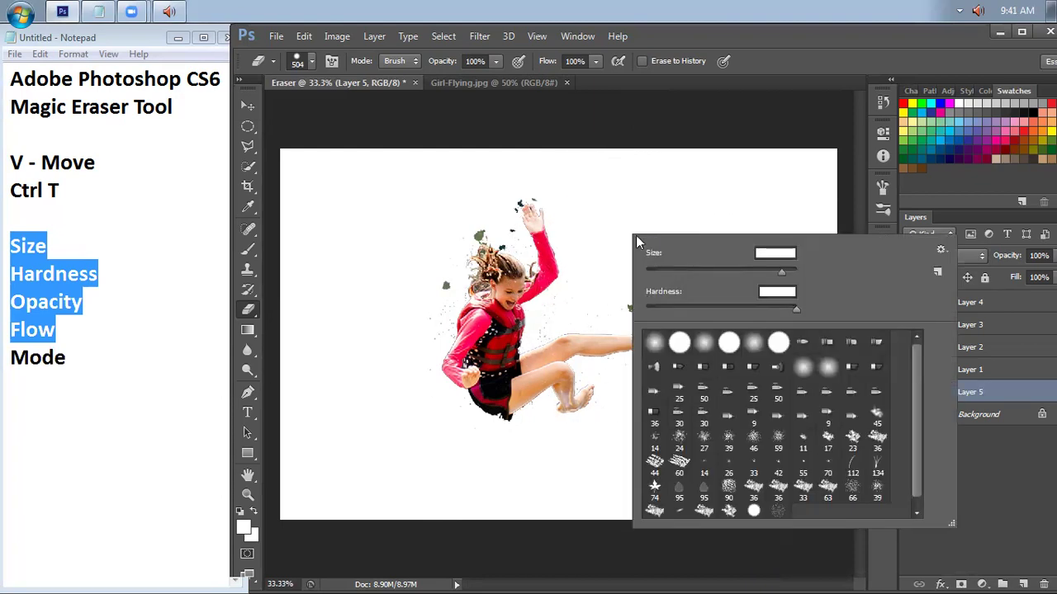
pyautogui.moveTo(782, 272)
pyautogui.mouseDown()
pyautogui.moveTo(687, 270)
pyautogui.moveTo(714, 272)
pyautogui.mouseUp()
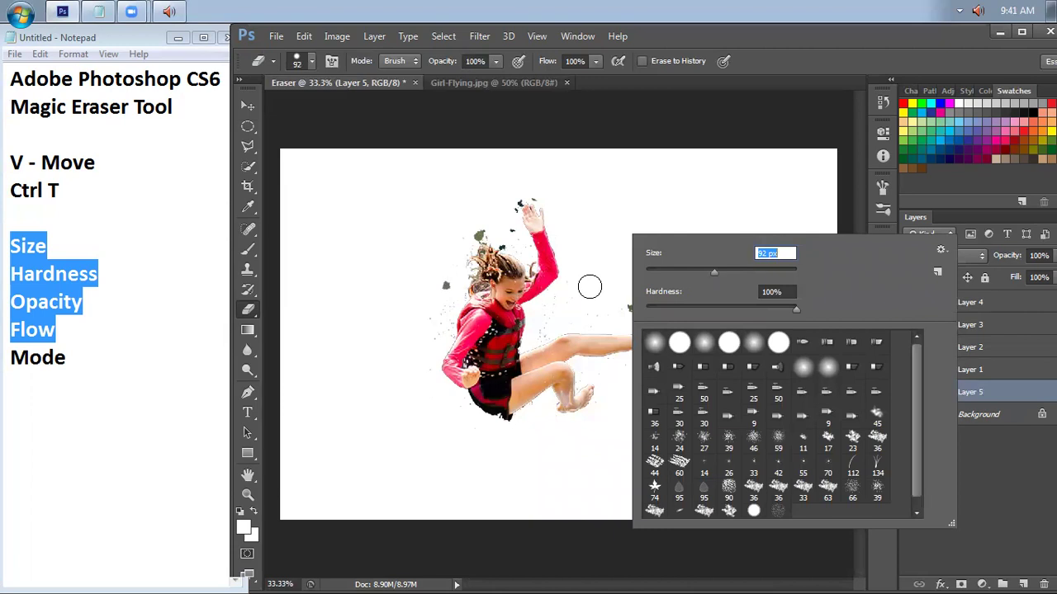
pyautogui.press('Return')
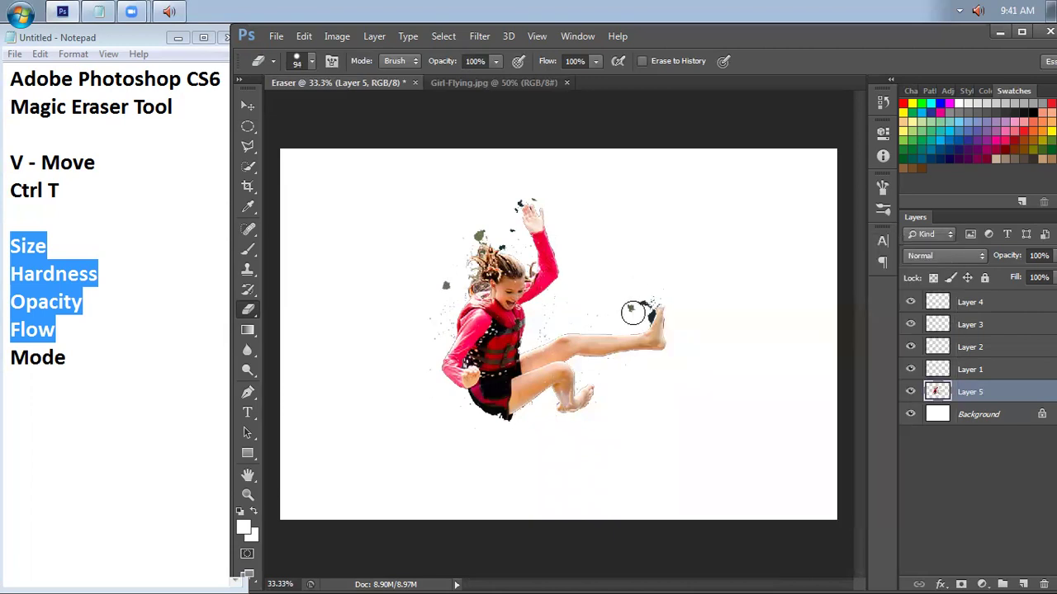
pyautogui.scroll(2, 634, 312)
pyautogui.scroll(3, 634, 312)
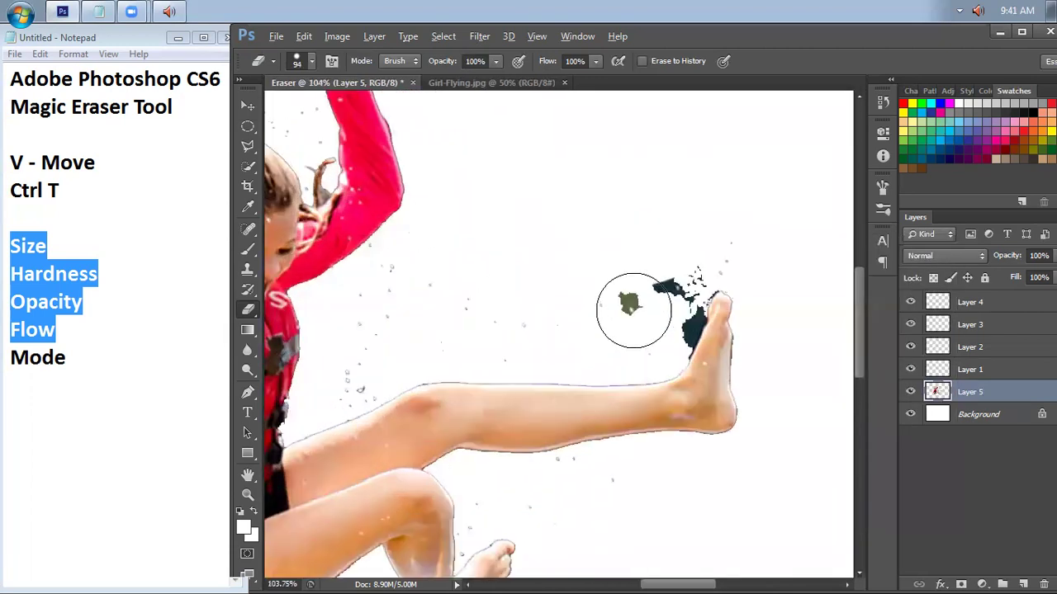
pyautogui.moveTo(625, 302); pyautogui.dragTo(665, 297)
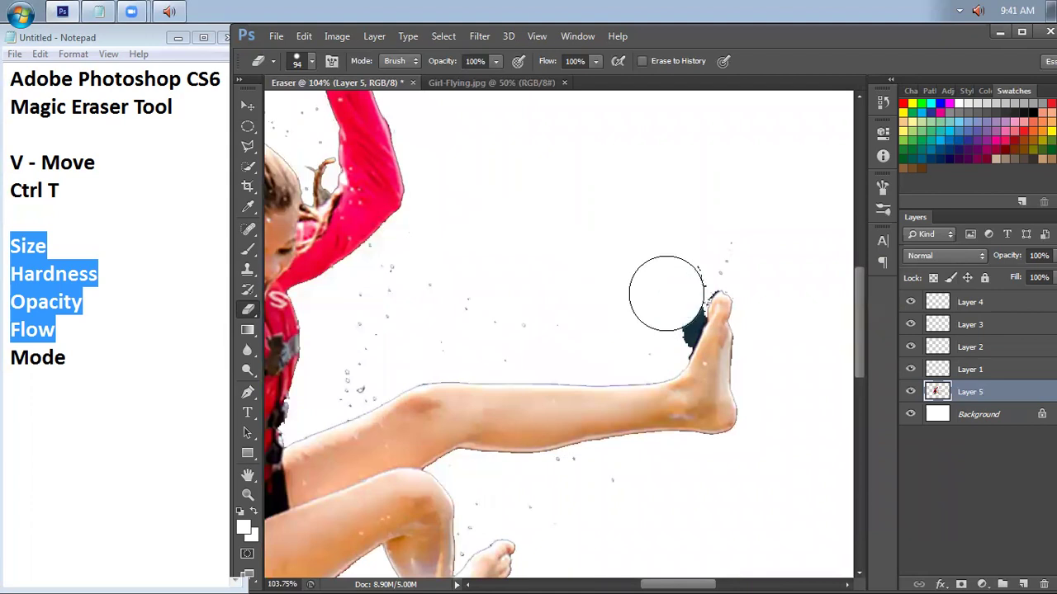
pyautogui.scroll(1, 665, 312)
pyautogui.moveTo(665, 316)
pyautogui.mouseDown()
pyautogui.moveTo(656, 323)
pyautogui.moveTo(660, 311)
pyautogui.moveTo(670, 316)
pyautogui.moveTo(665, 267)
pyautogui.moveTo(715, 221)
pyautogui.mouseUp()
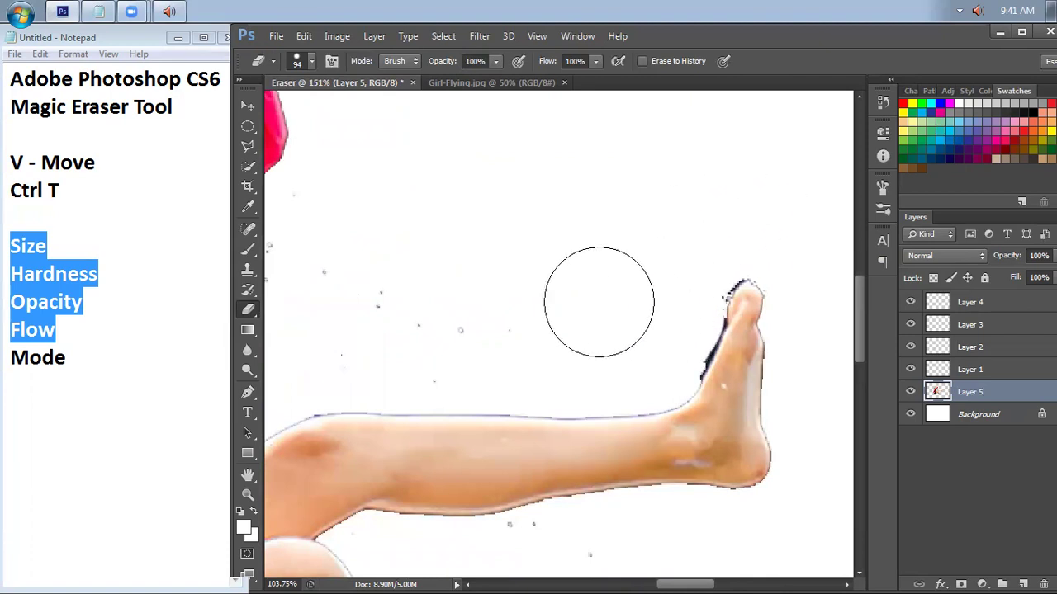
# - Erase the leftover green and dark patches beside and above the girl's hair
pyautogui.scroll(-5, 599, 301)
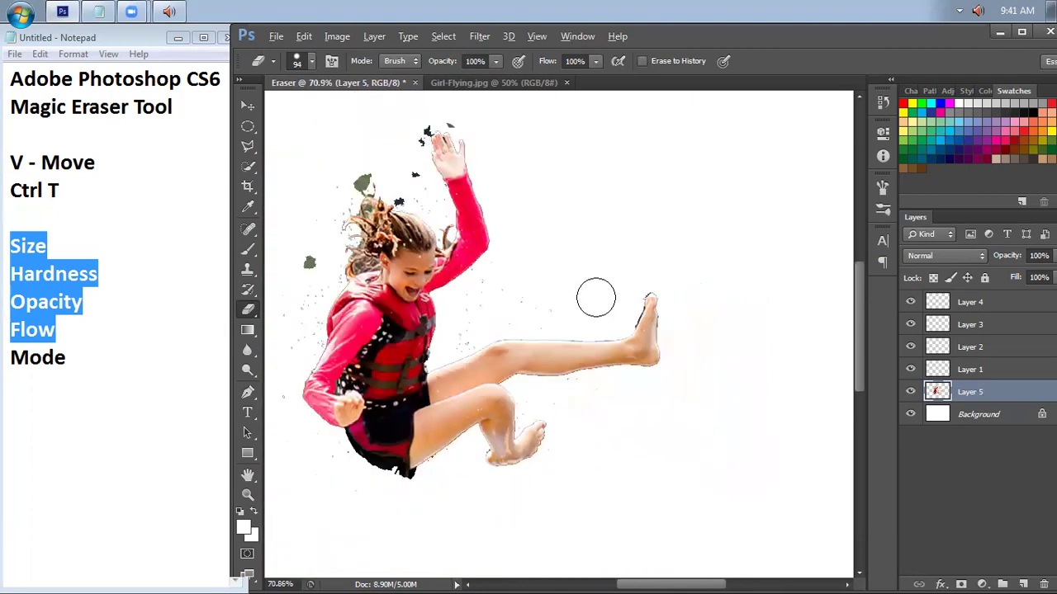
pyautogui.scroll(-2, 596, 297)
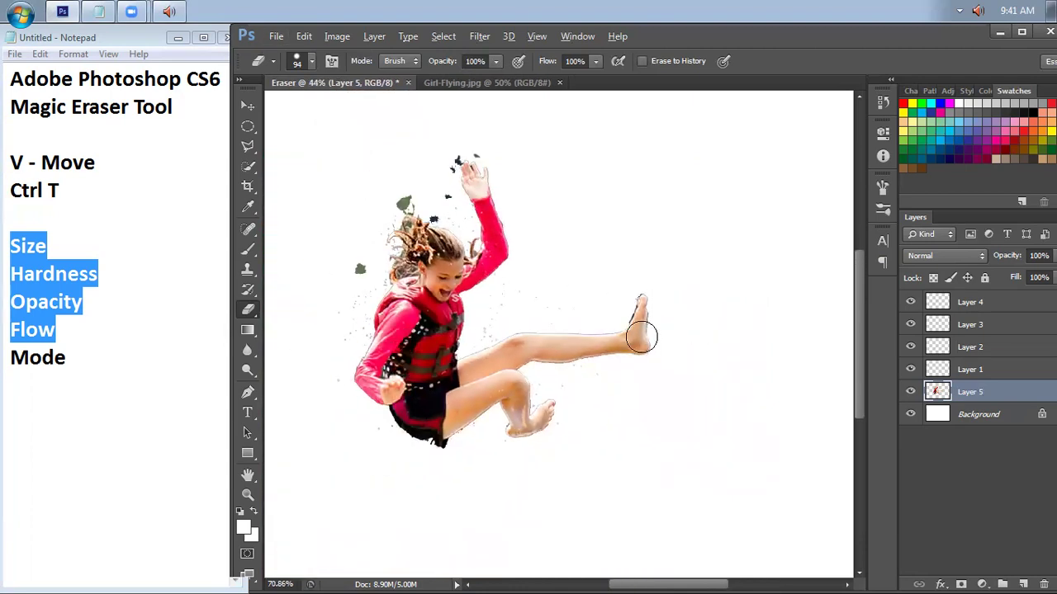
pyautogui.scroll(3, 641, 336)
pyautogui.scroll(-3, 636, 313)
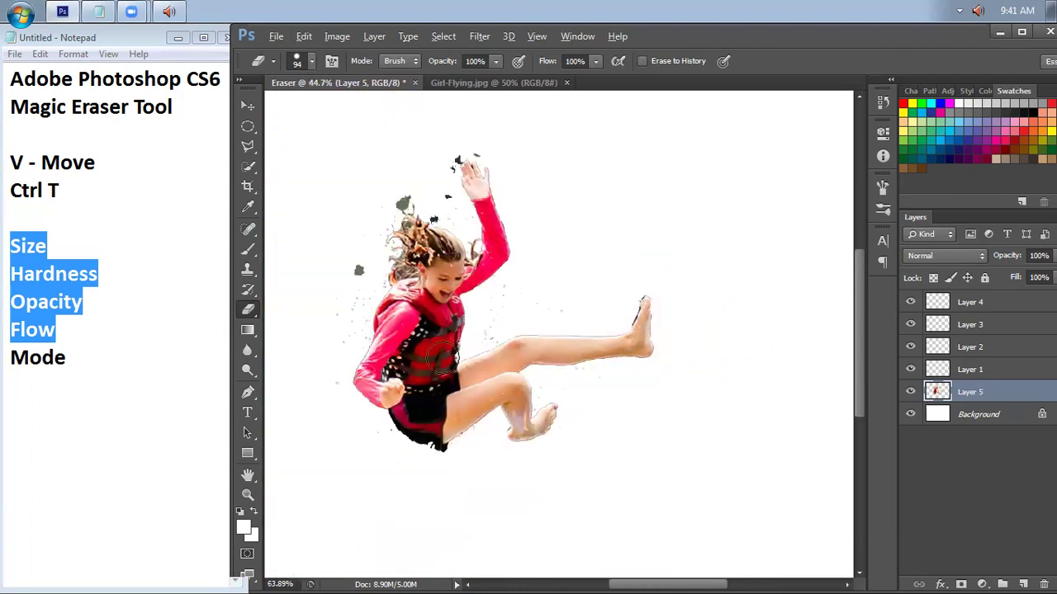
pyautogui.scroll(5, 325, 274)
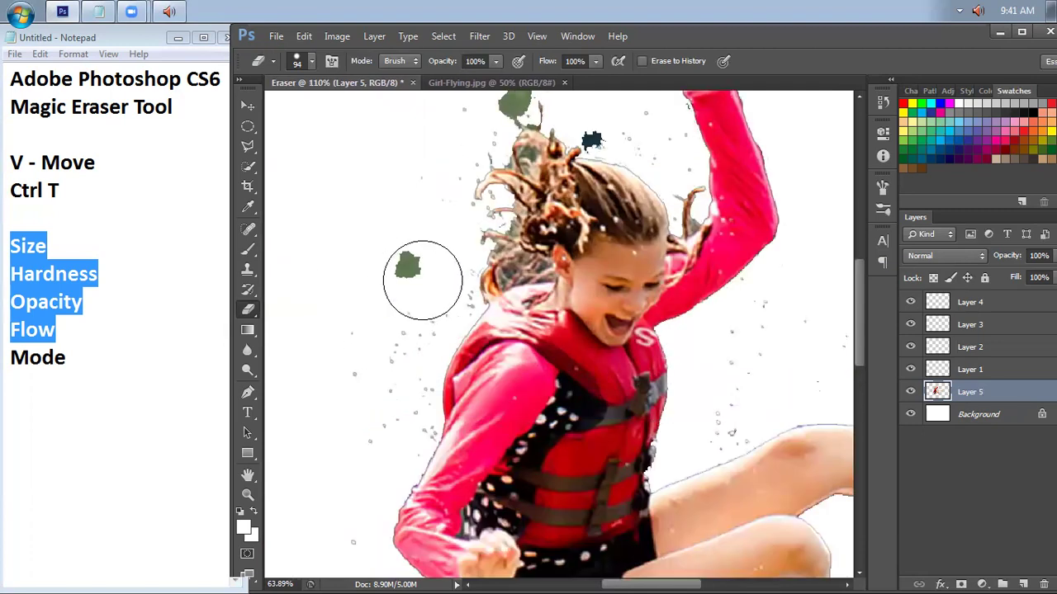
pyautogui.scroll(-3, 406, 259)
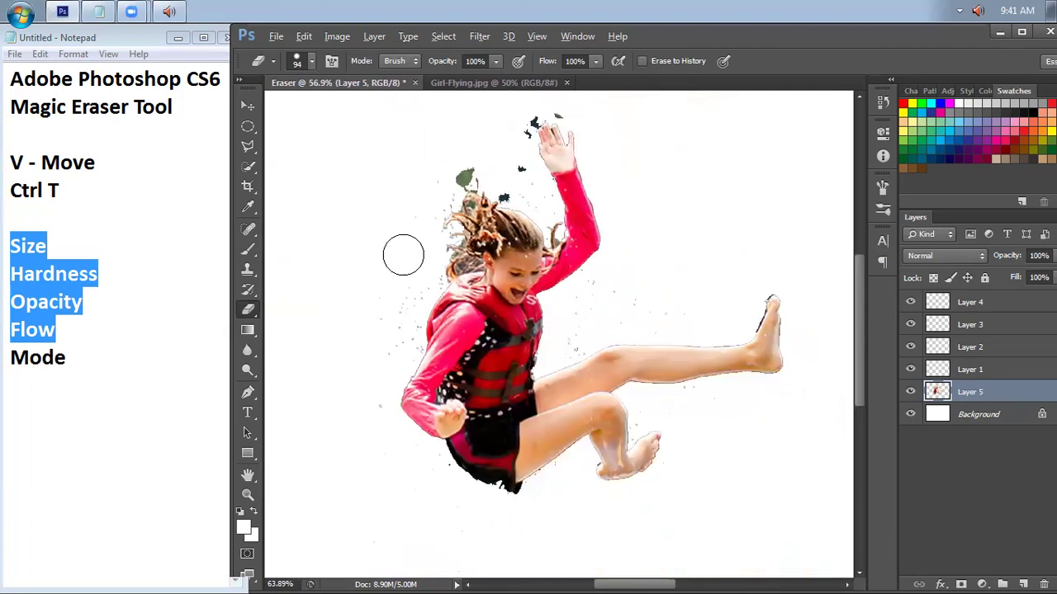
pyautogui.scroll(5, 467, 137)
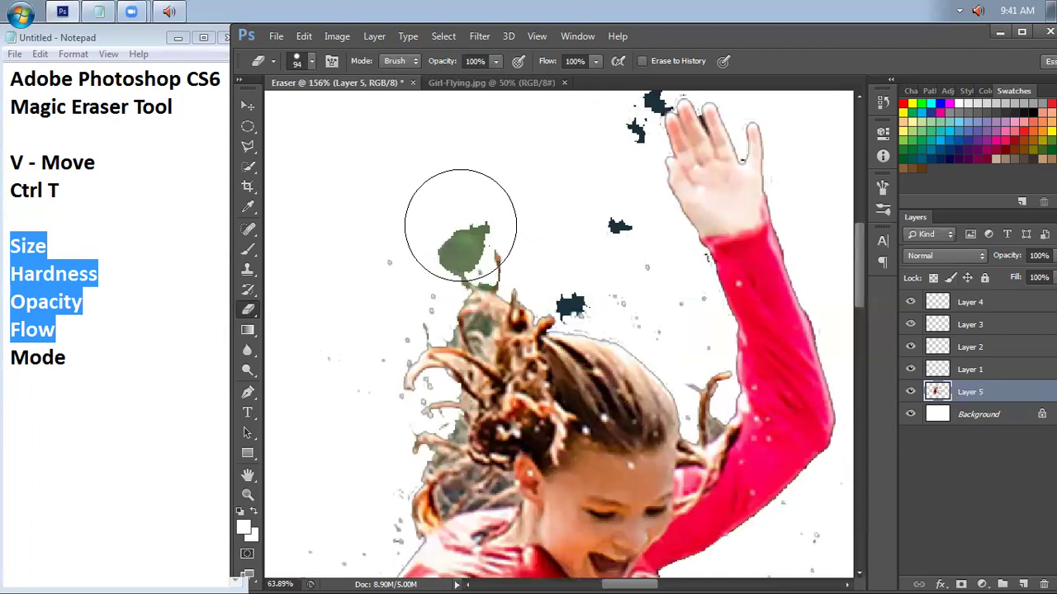
pyautogui.moveTo(455, 231); pyautogui.dragTo(465, 226)
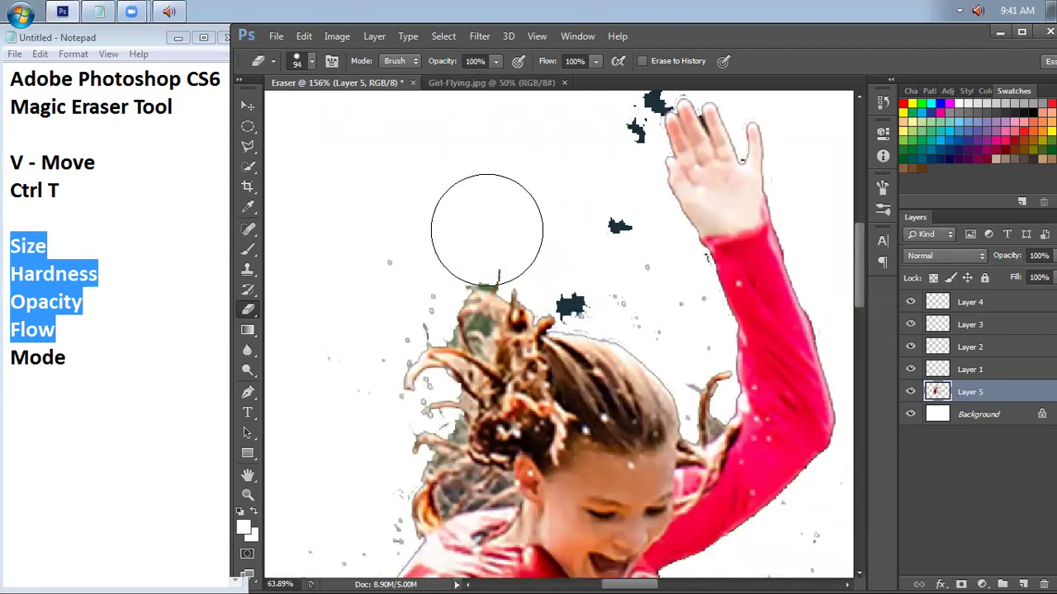
pyautogui.moveTo(577, 242)
pyautogui.mouseDown()
pyautogui.moveTo(588, 272)
pyautogui.moveTo(600, 246)
pyautogui.moveTo(586, 187)
pyautogui.mouseUp()
# - Erase the dark specks and the green leaf remnant around the fingers of the girl's raised hand
pyautogui.scroll(-5, 586, 187)
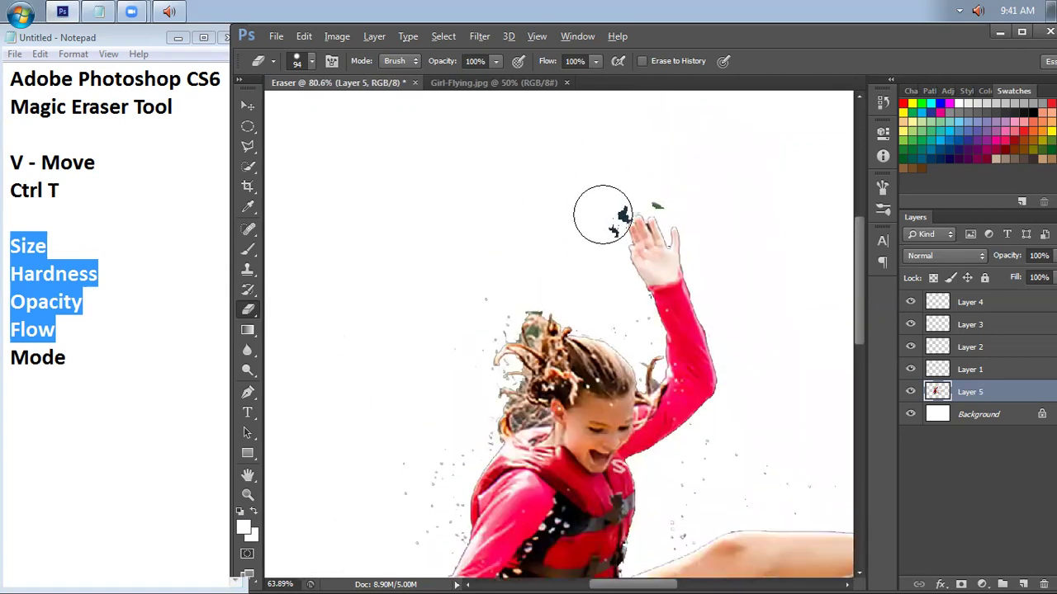
pyautogui.scroll(4, 607, 218)
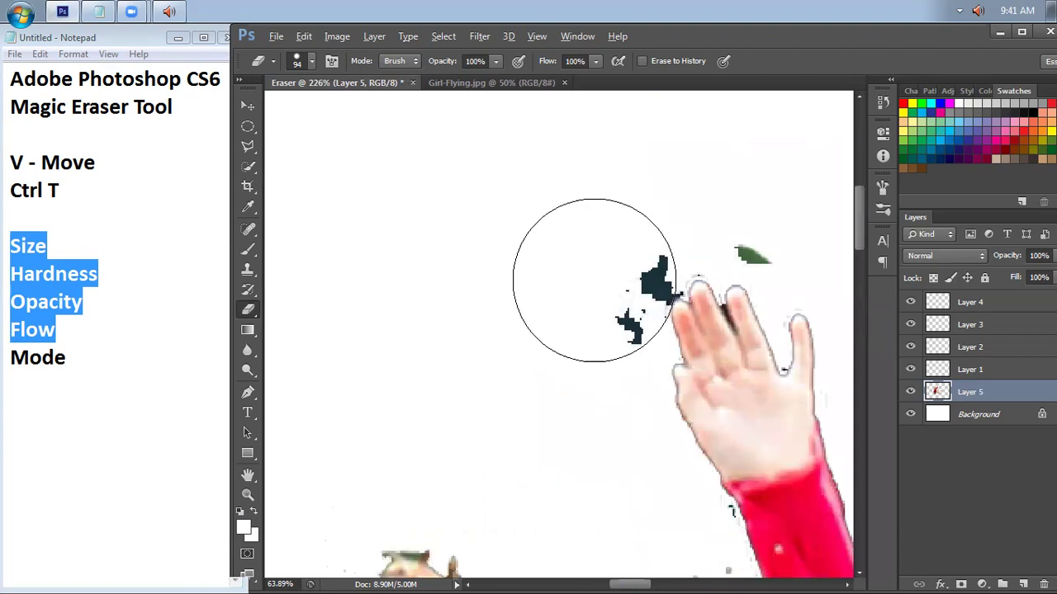
pyautogui.moveTo(578, 264); pyautogui.dragTo(572, 259)
pyautogui.scroll(-4, 695, 211)
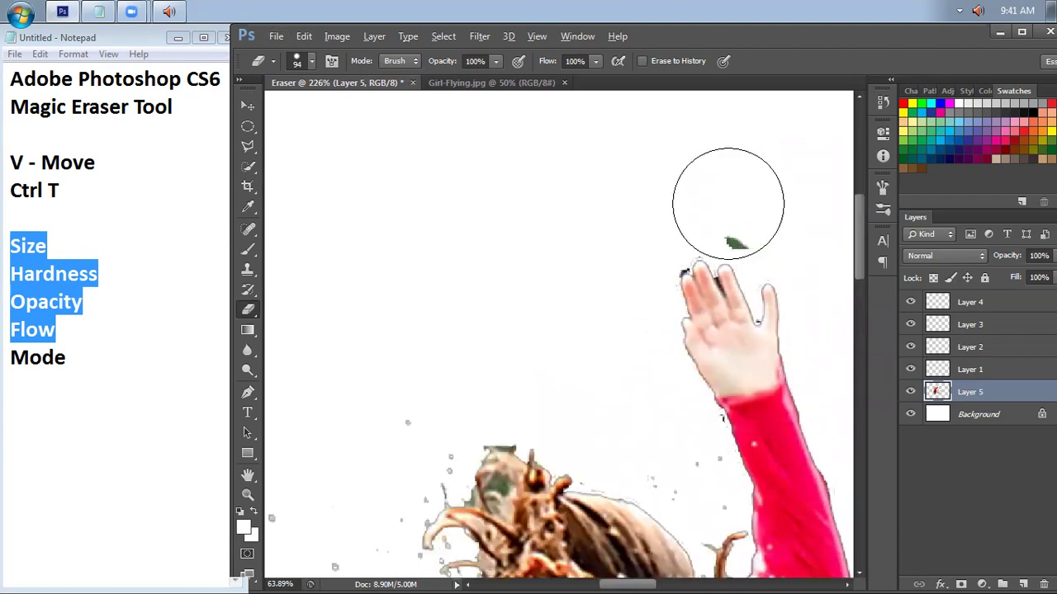
pyautogui.scroll(-3, 561, 279)
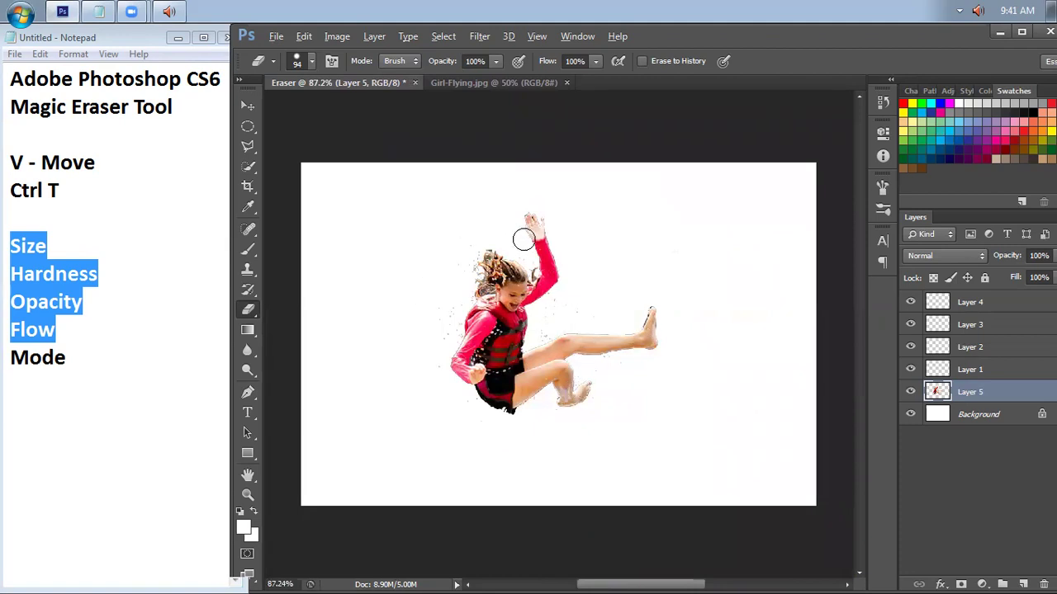
pyautogui.scroll(5, 485, 284)
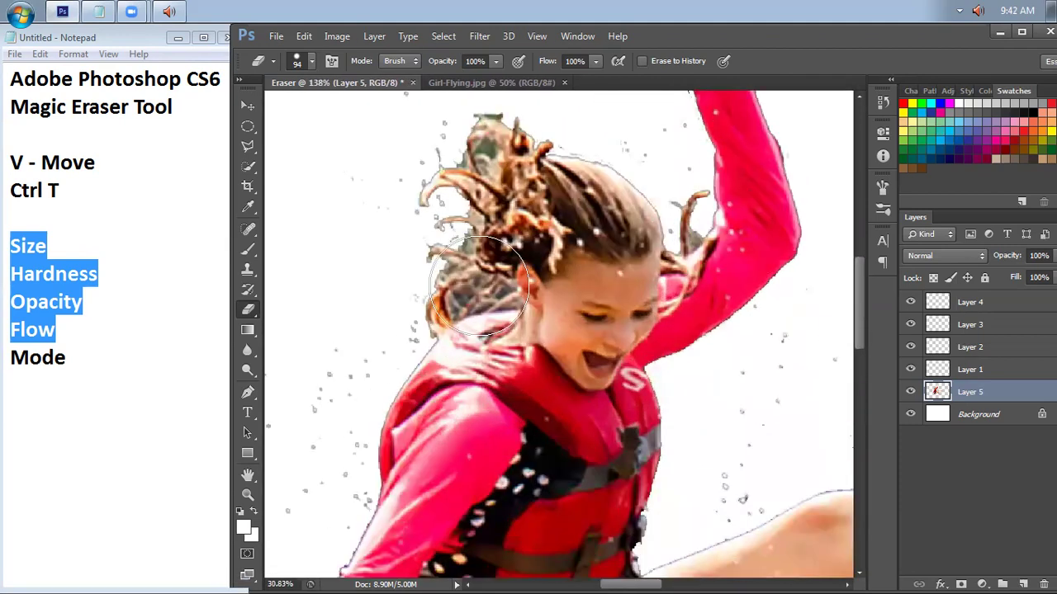
pyautogui.scroll(-4, 481, 289)
pyautogui.scroll(3, 727, 345)
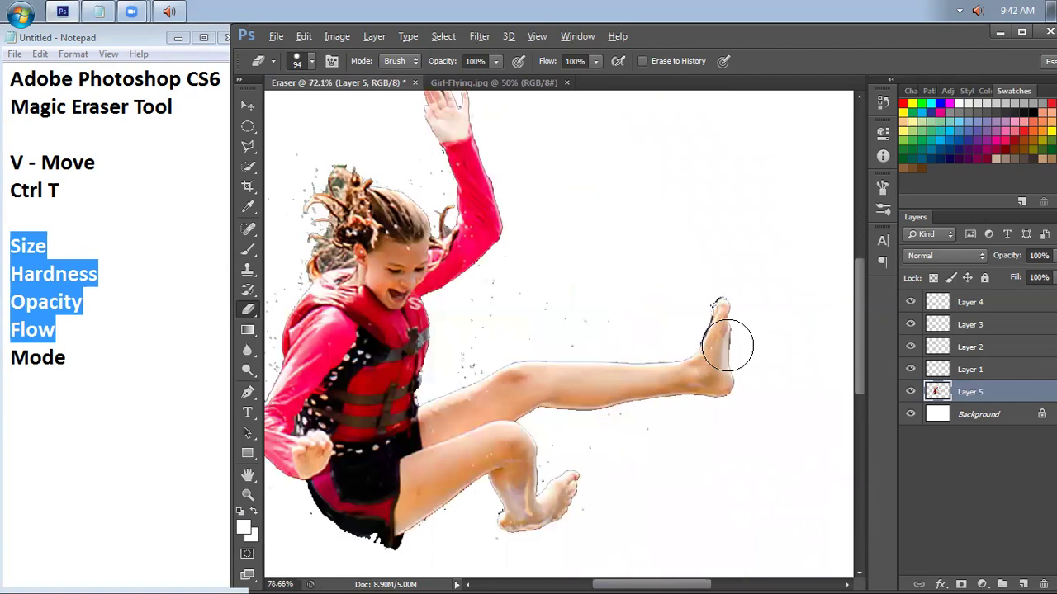
pyautogui.scroll(-4, 346, 344)
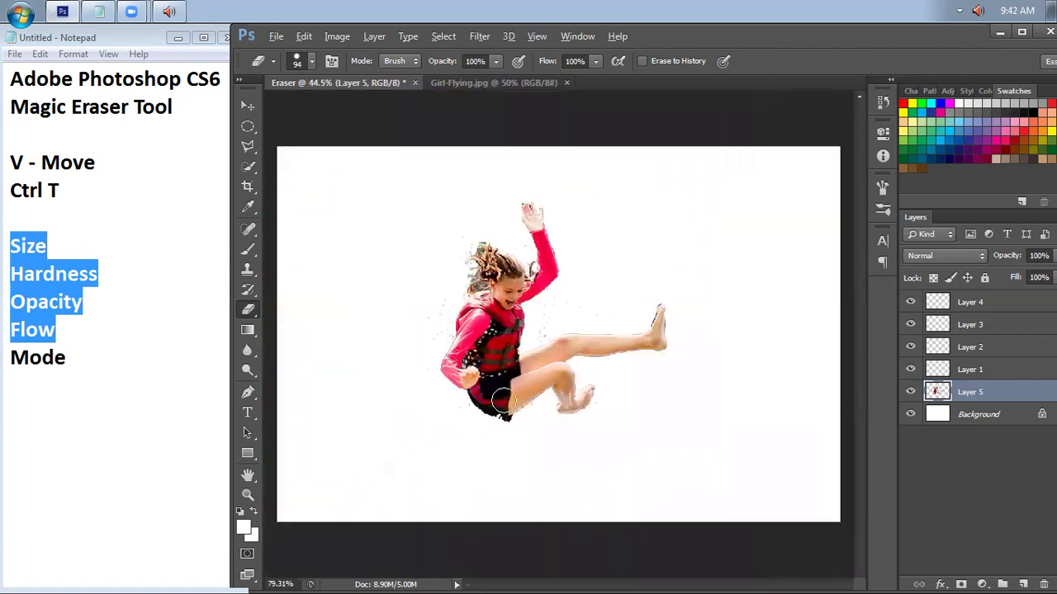
pyautogui.press('alt')
pyautogui.hotkey('ctrl', 't')
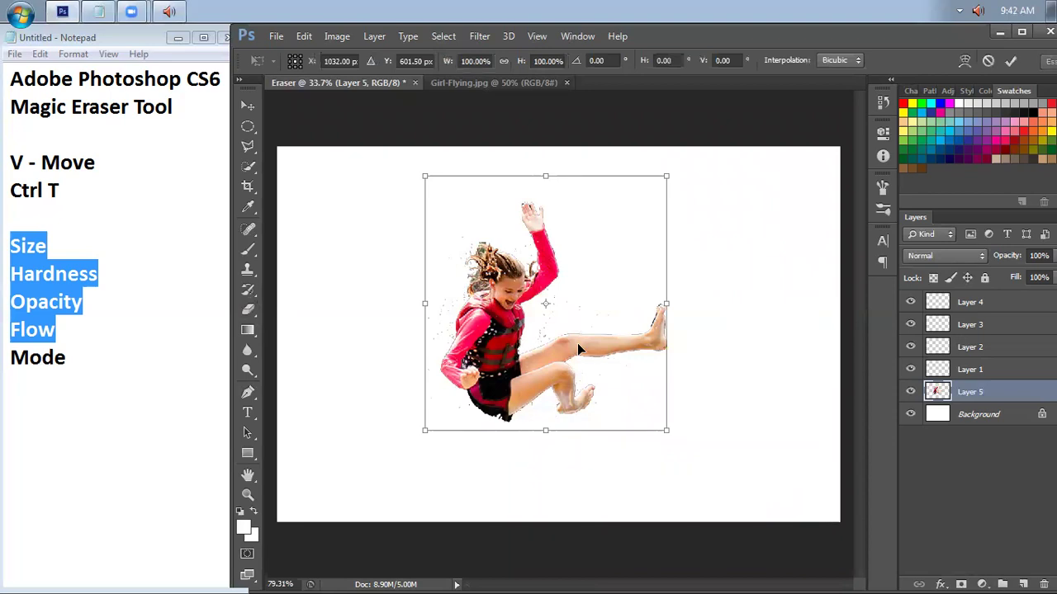
pyautogui.moveTo(577, 348); pyautogui.dragTo(474, 341)
pyautogui.rightClick(442, 315)
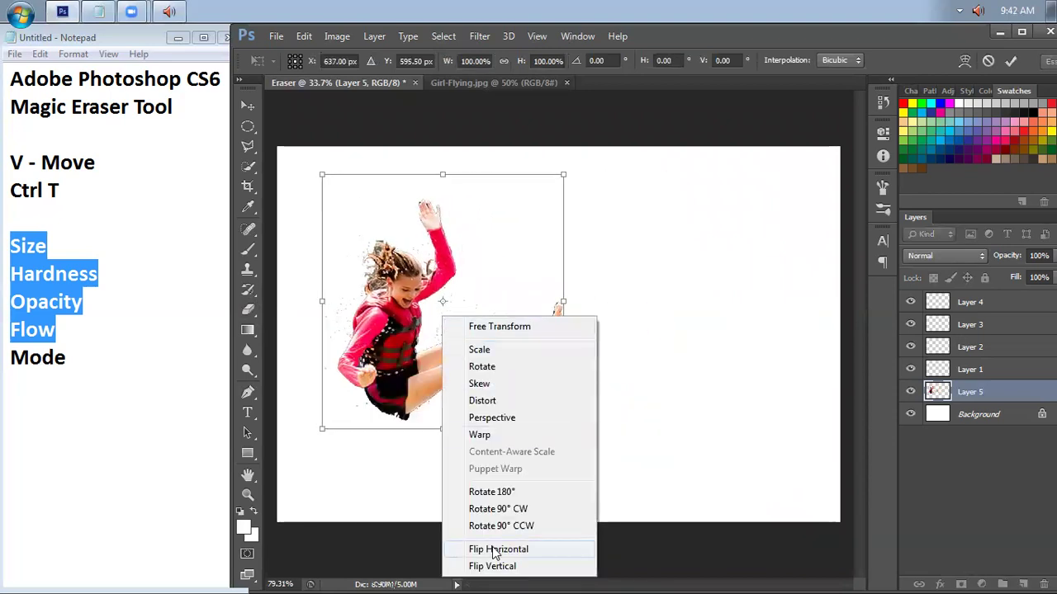
pyautogui.click(648, 323)
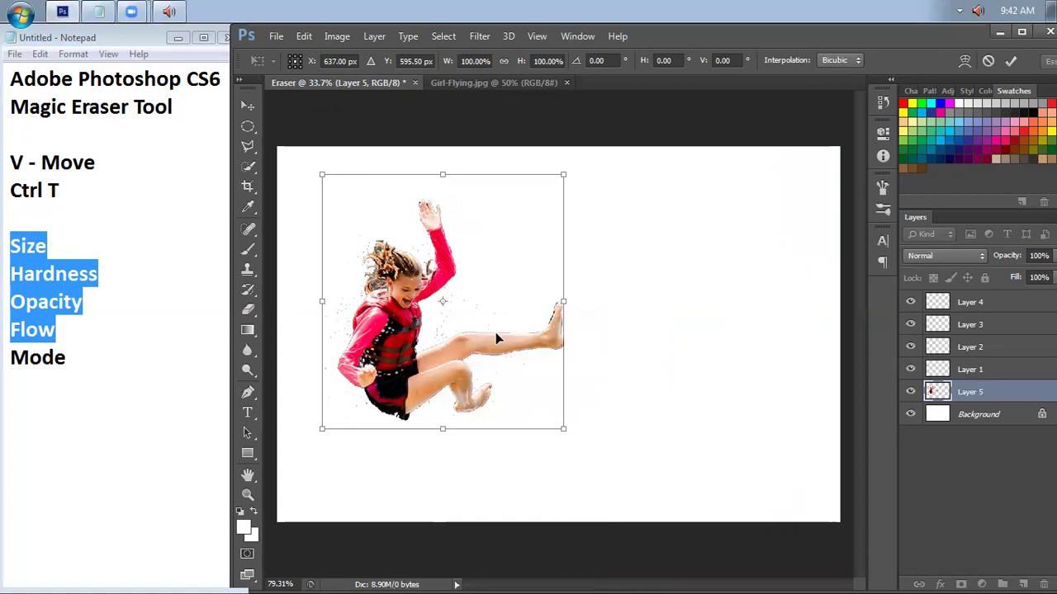
pyautogui.press('Escape')
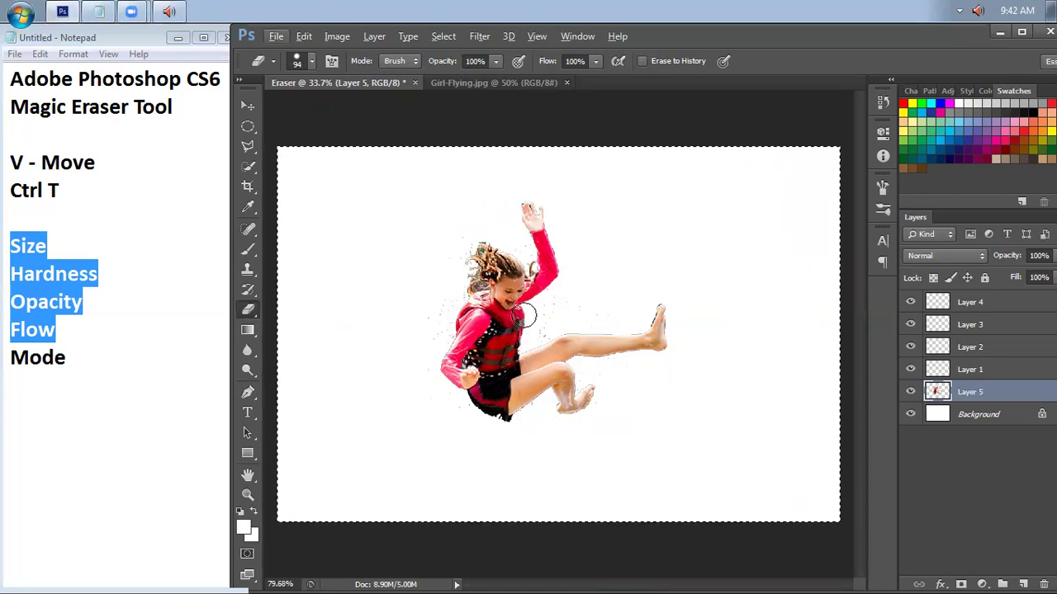
# - Clear the canvas selection and move the cut-out girl up and to the left with the Move tool
pyautogui.press('v')
pyautogui.press('Escape')
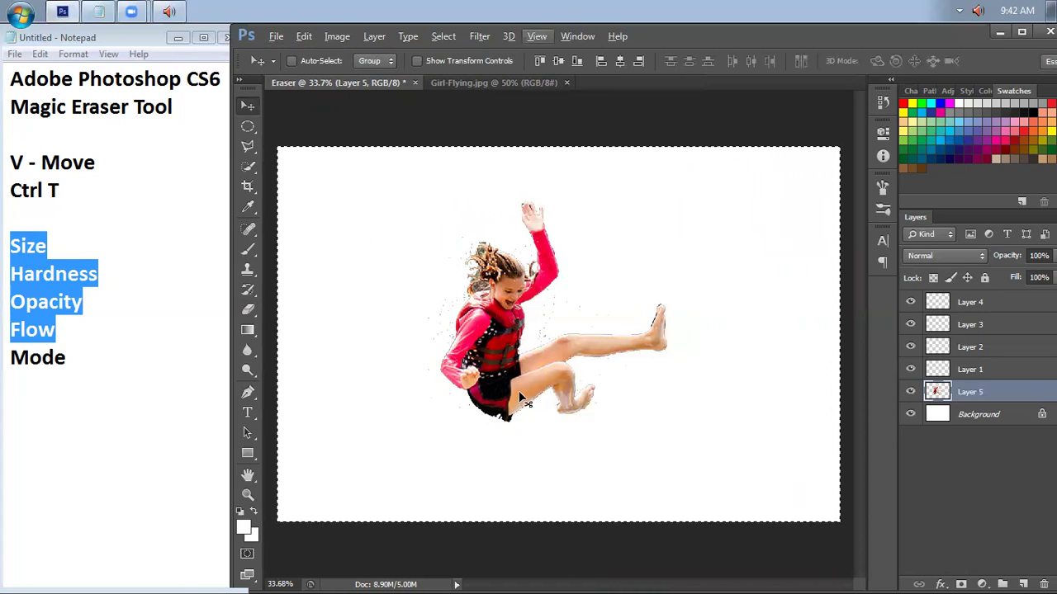
pyautogui.press('v')
pyautogui.press('Escape')
pyautogui.press('Escape')
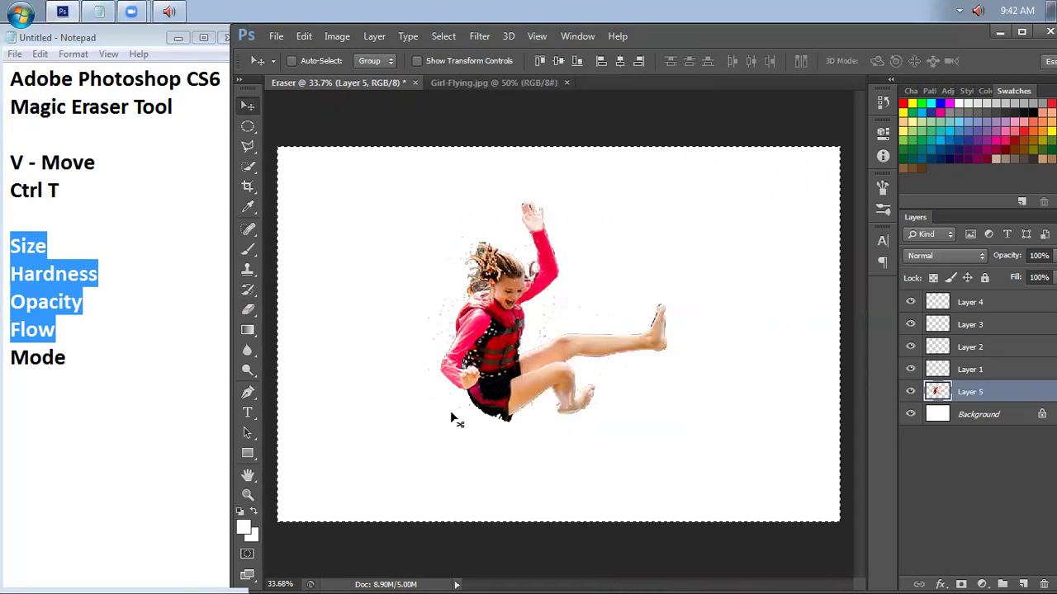
pyautogui.hotkey('ctrl', 'd')
pyautogui.moveTo(490, 387); pyautogui.dragTo(427, 358)
pyautogui.press('e')
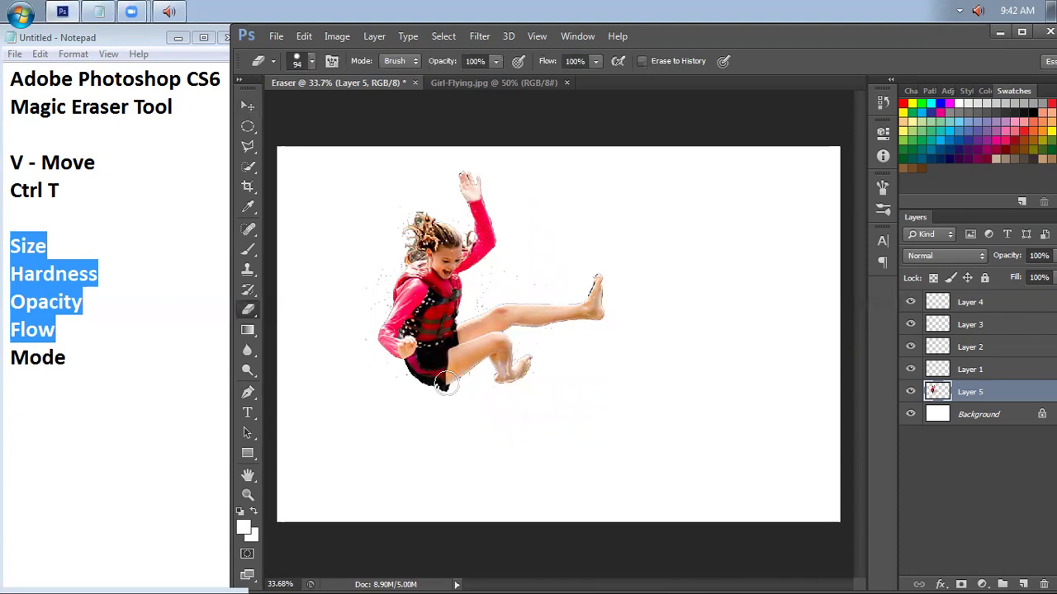
pyautogui.press('v')
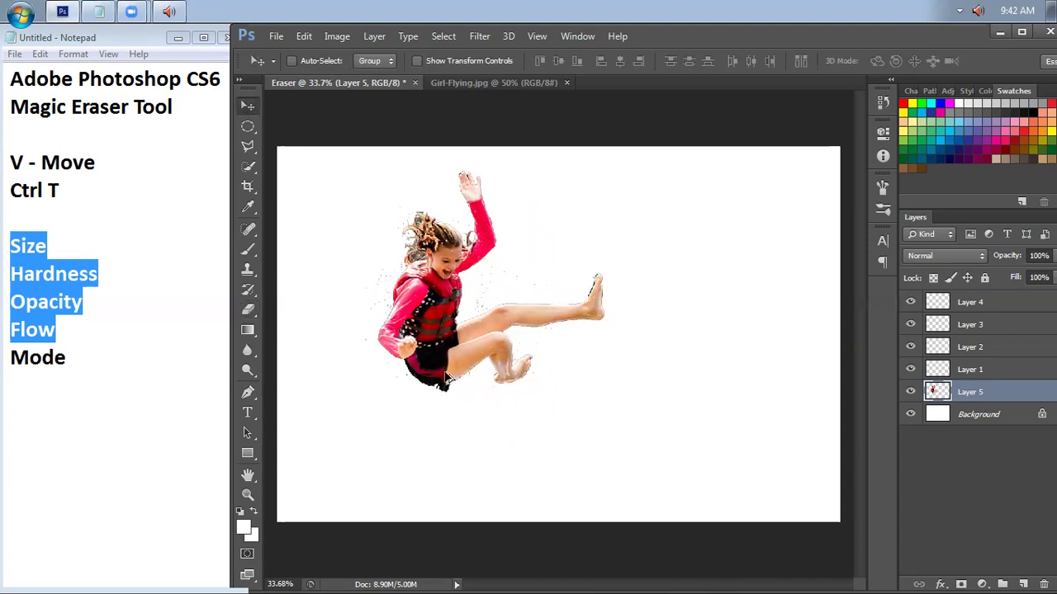
# - Try duplicating the cut-out girl to the lower-right part of the canvas and undo the copy
pyautogui.moveTo(446, 378); pyautogui.dragTo(666, 463)
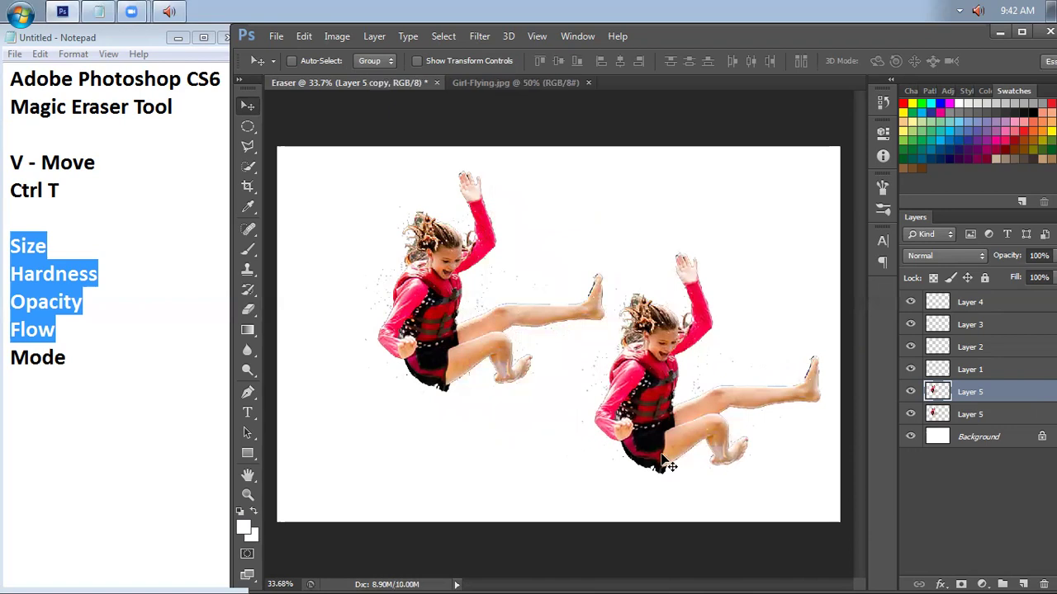
pyautogui.hotkey('ctrl', 'z')
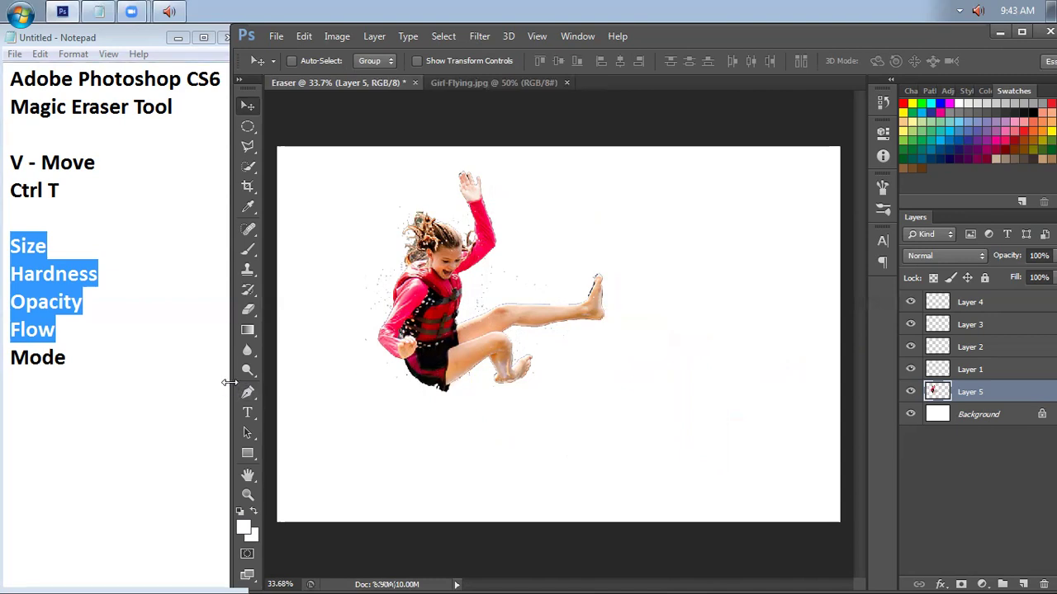
# - Widen the Photoshop window so that it covers part of the Notepad window
pyautogui.moveTo(231, 382); pyautogui.dragTo(147, 382)
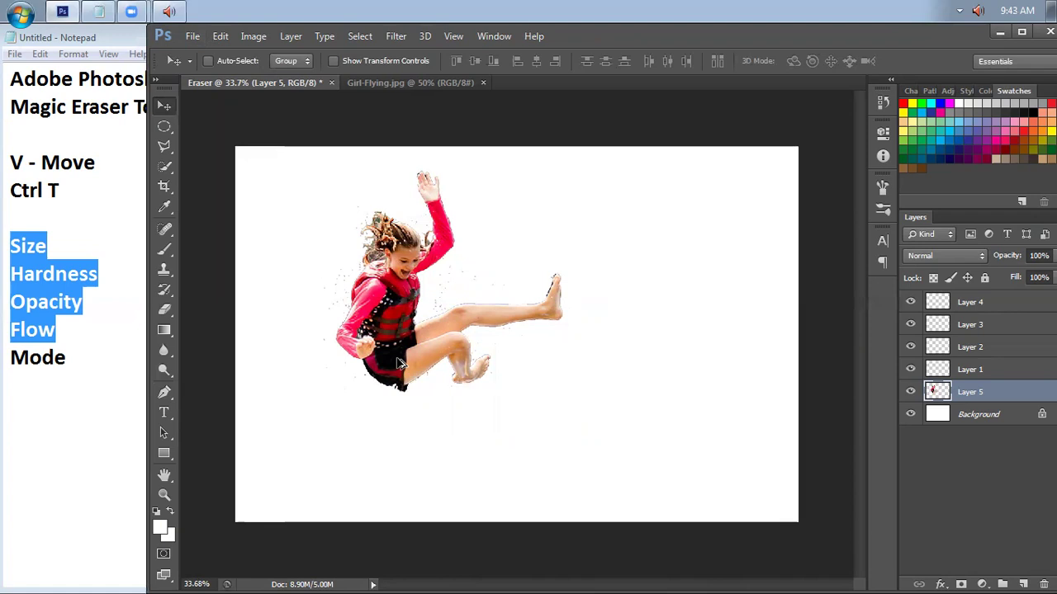
# - Try duplicating the cut-out girl to other spots on the canvas with the Move tool and undo every copy
pyautogui.moveTo(398, 363); pyautogui.dragTo(607, 464)
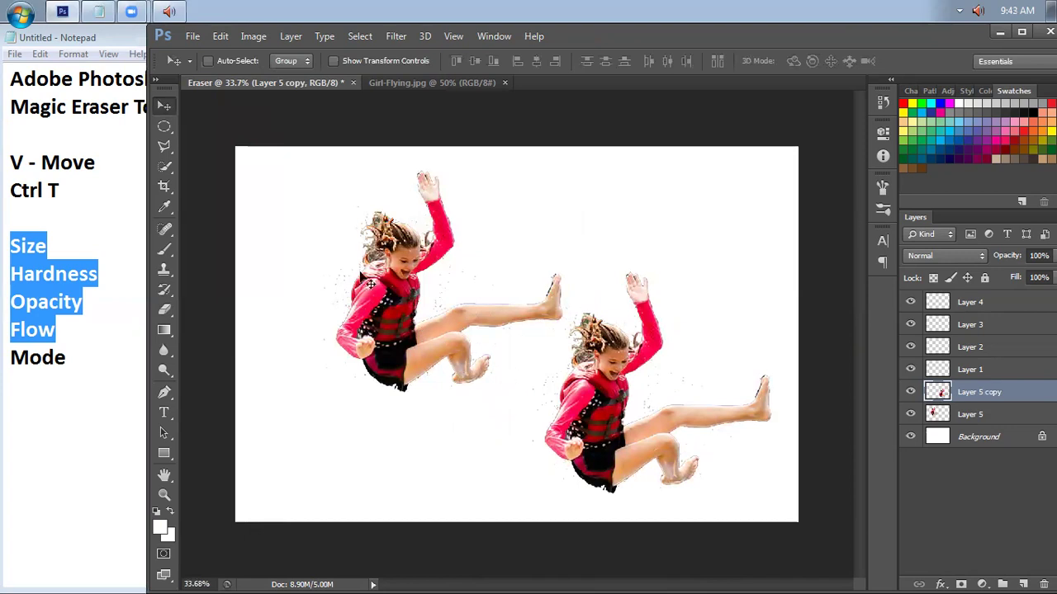
pyautogui.moveTo(385, 327); pyautogui.dragTo(218, 364)
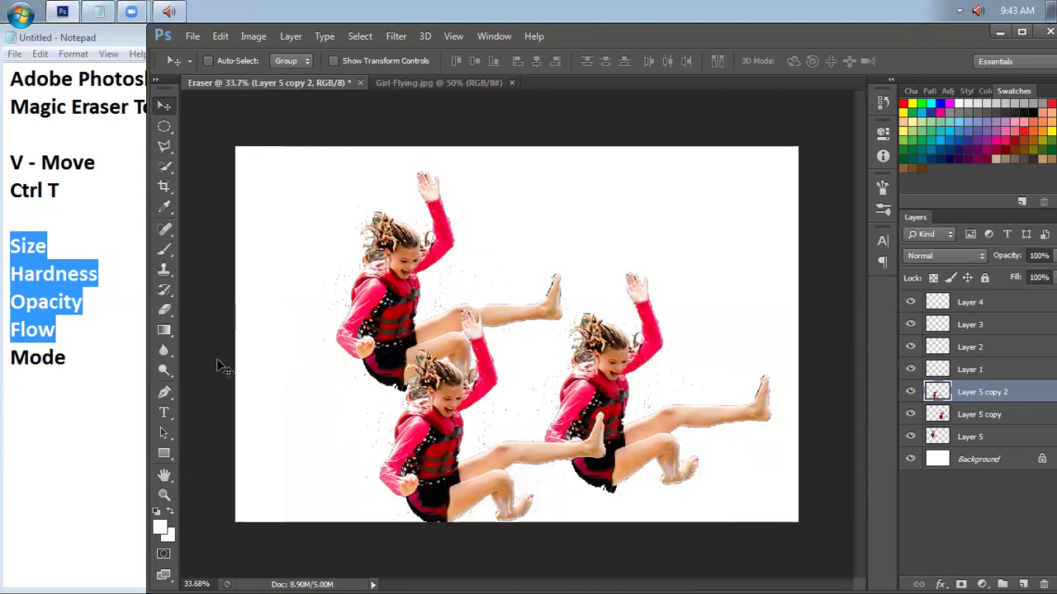
pyautogui.hotkey('ctrl', 'alt', 'z')
pyautogui.hotkey('ctrl', 'alt', 'z')
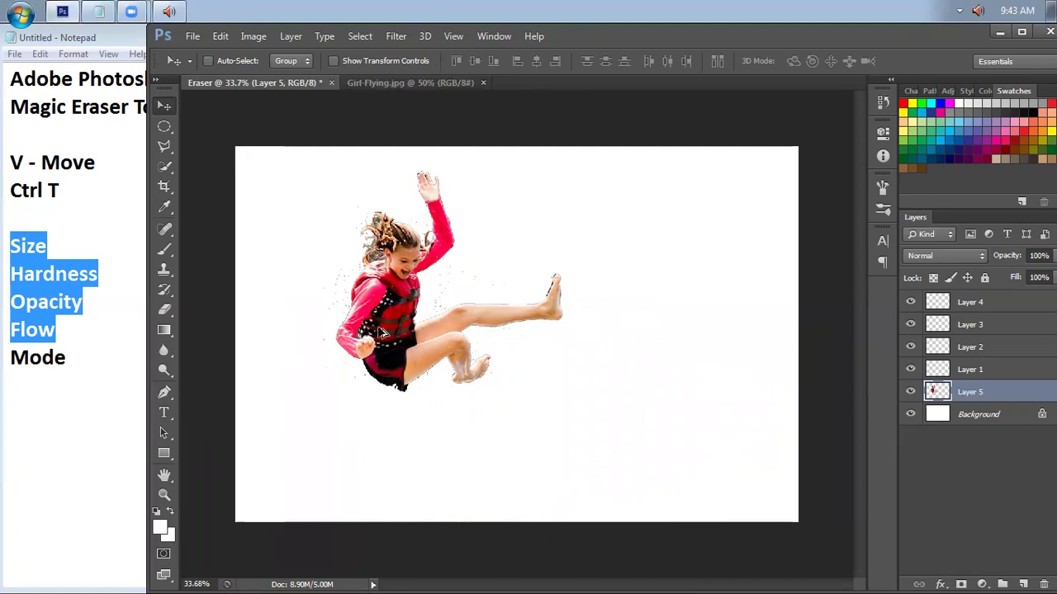
pyautogui.moveTo(379, 330); pyautogui.dragTo(615, 368)
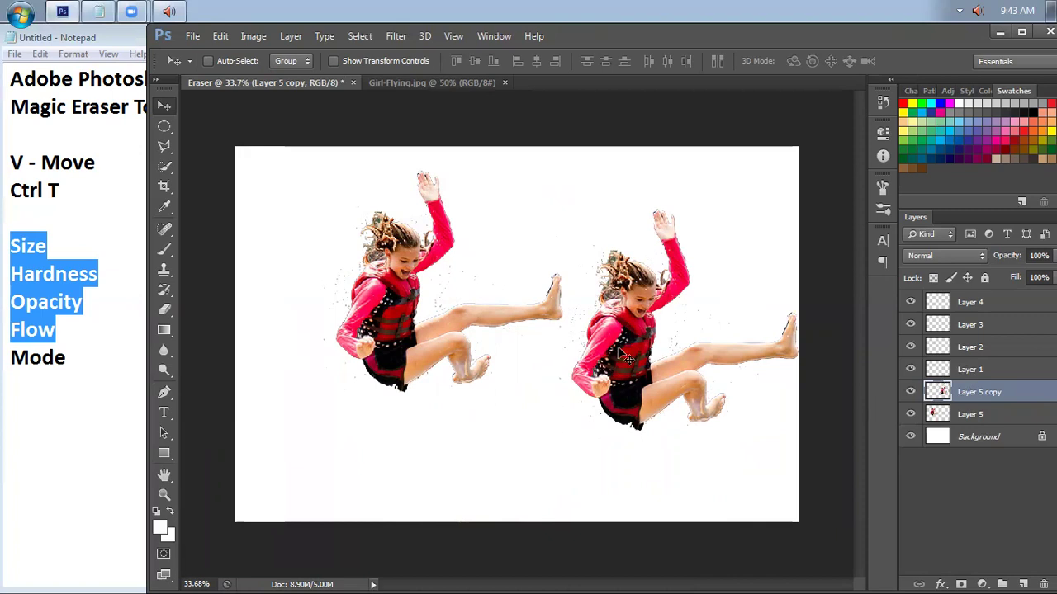
pyautogui.hotkey('ctrl', 'z')
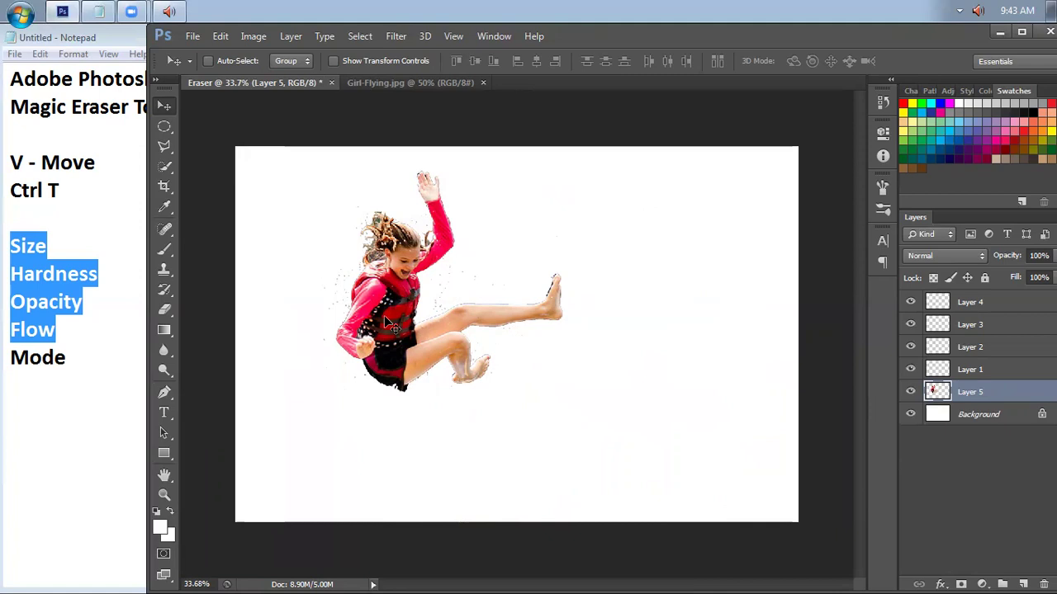
# - Flip the girl on Layer 5 horizontally with Free Transform and move her to the right half of the canvas
pyautogui.moveTo(400, 334); pyautogui.dragTo(347, 350)
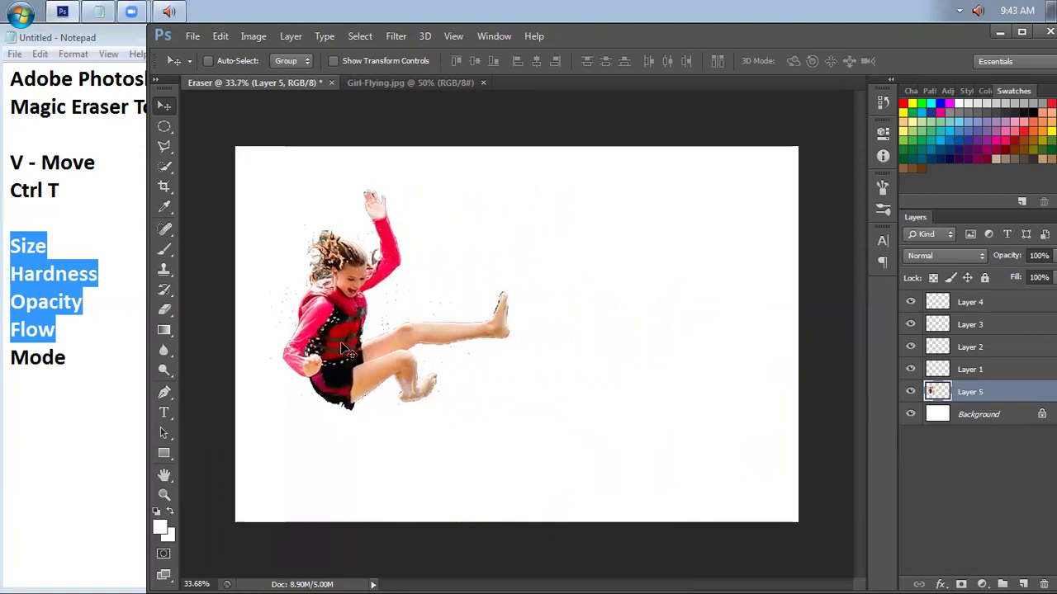
pyautogui.hotkey('ctrl', 't')
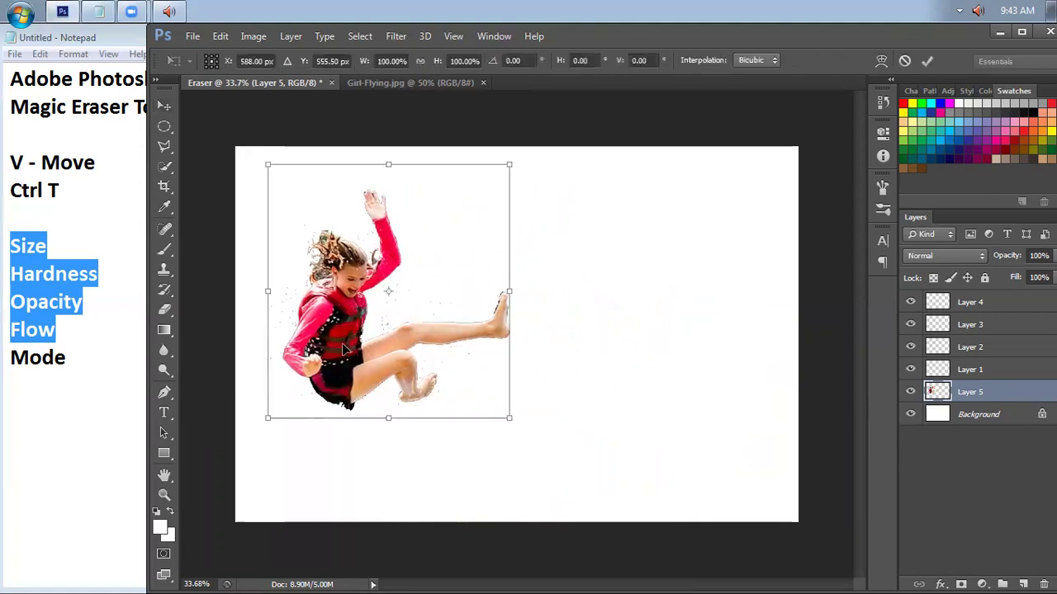
pyautogui.rightClick(343, 349)
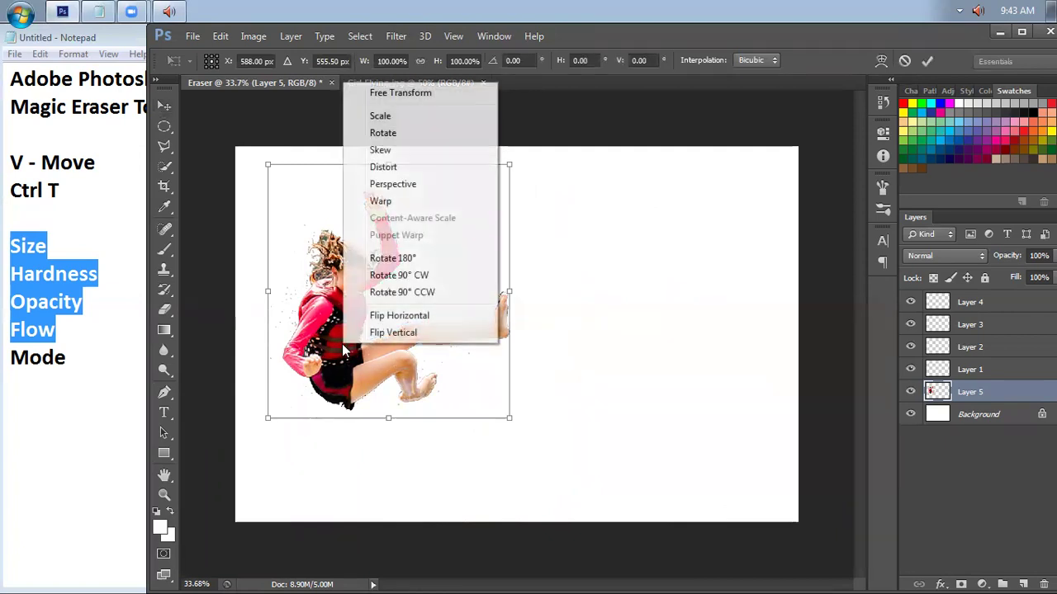
pyautogui.click(378, 312)
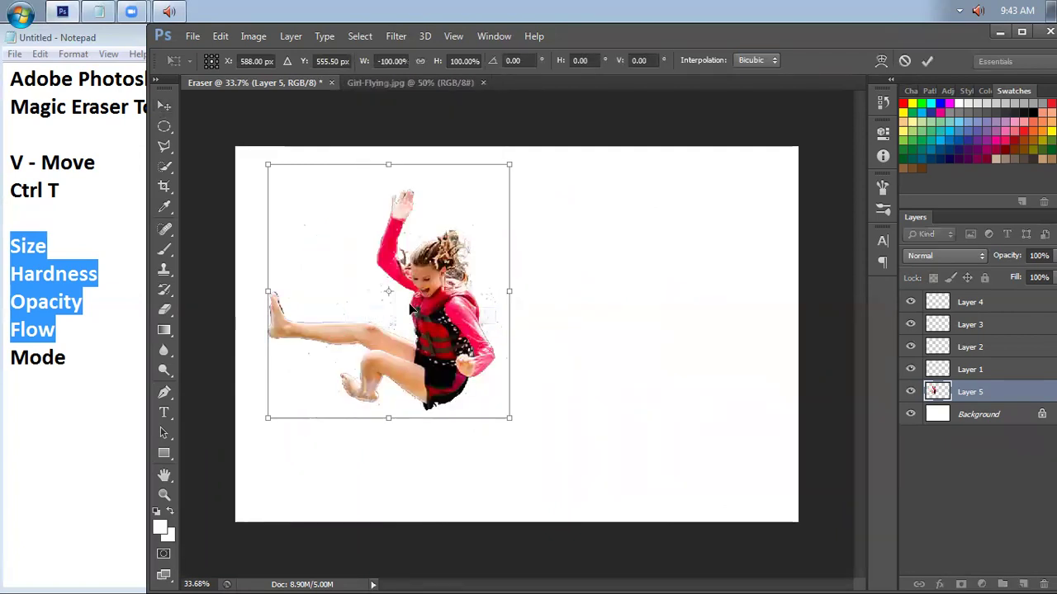
pyautogui.moveTo(411, 307); pyautogui.dragTo(616, 315)
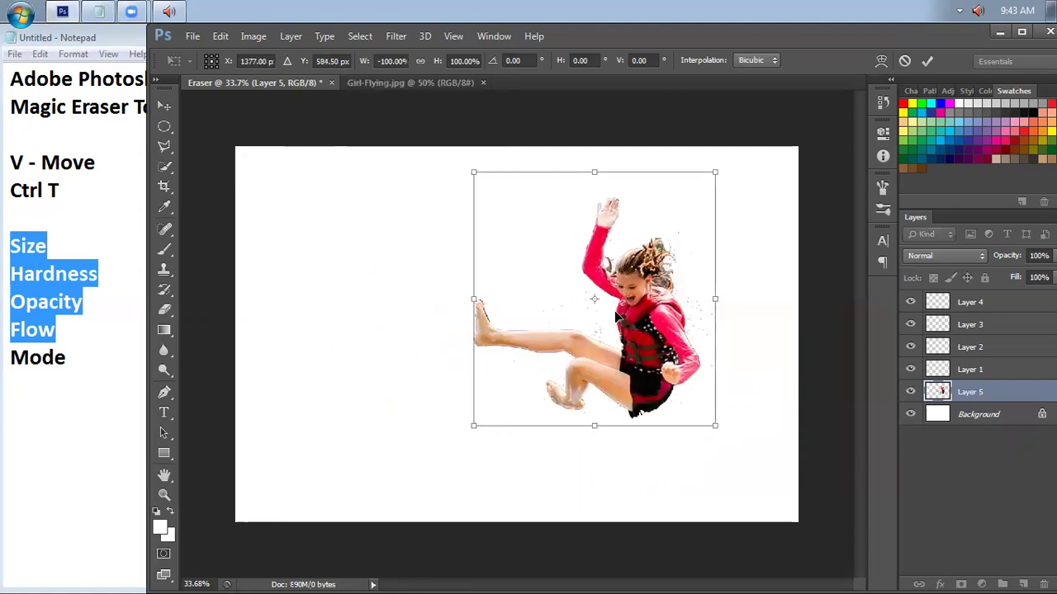
pyautogui.press('Return')
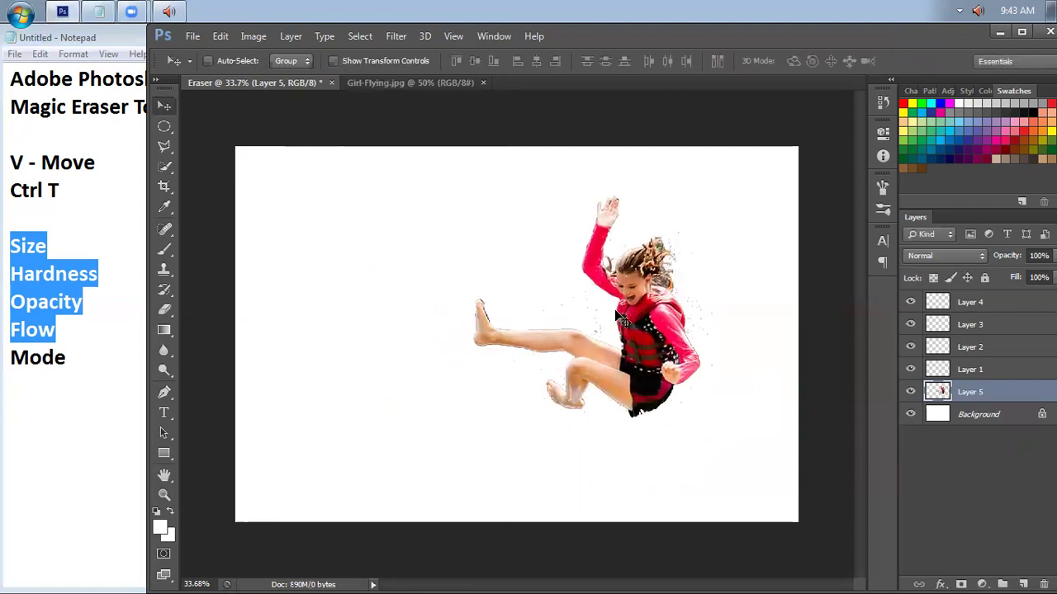
# - Duplicate the flipped girl to the left half of the canvas and flip the copy horizontally with Free Transform
pyautogui.moveTo(607, 331); pyautogui.dragTo(396, 322)
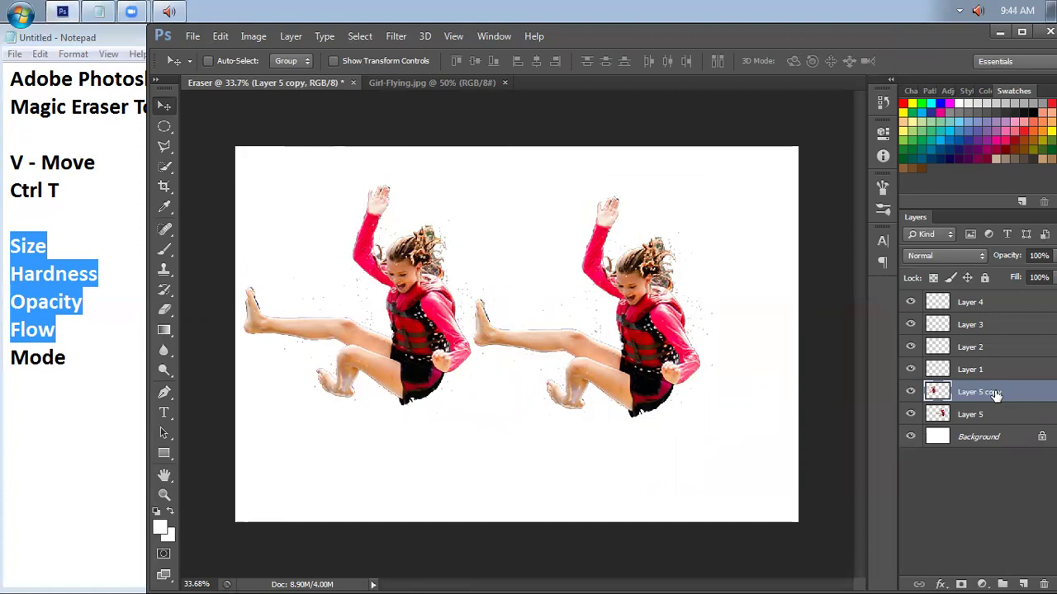
pyautogui.hotkey('ctrl', 't')
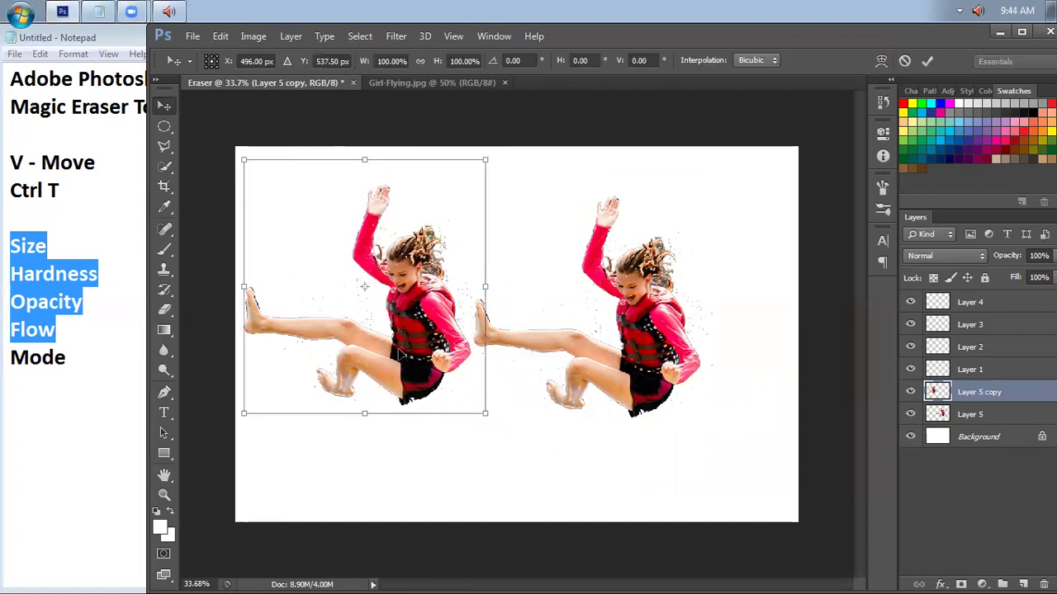
pyautogui.rightClick(400, 355)
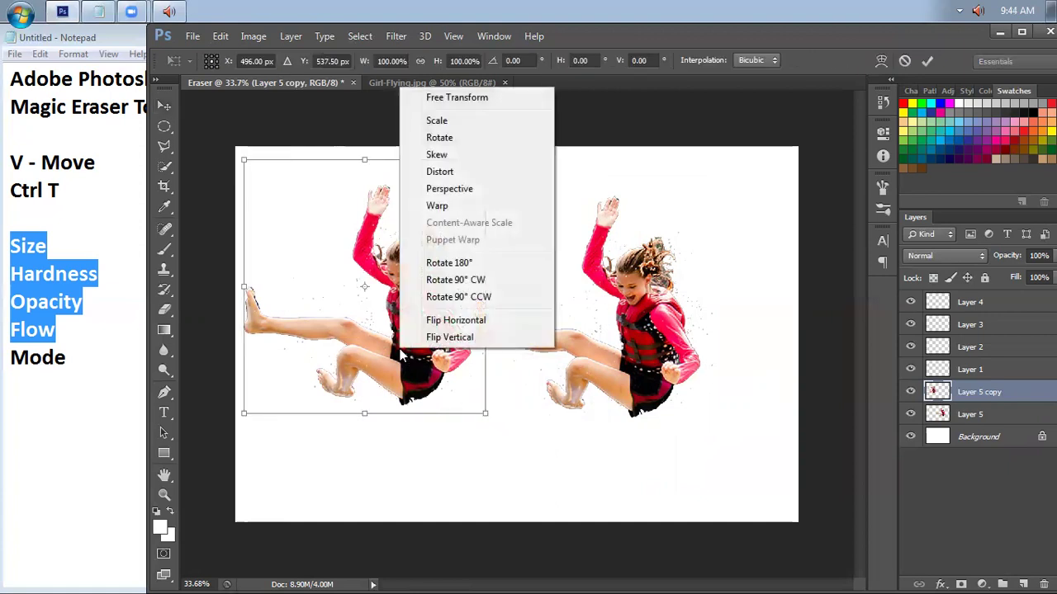
pyautogui.click(445, 321)
# - Scale the copied girl down to about 47% and place her in the lower-left area of the canvas
pyautogui.moveTo(384, 311); pyautogui.dragTo(384, 307)
pyautogui.moveTo(403, 369); pyautogui.dragTo(416, 397)
pyautogui.moveTo(496, 437); pyautogui.dragTo(435, 368)
pyautogui.moveTo(377, 309); pyautogui.dragTo(337, 440)
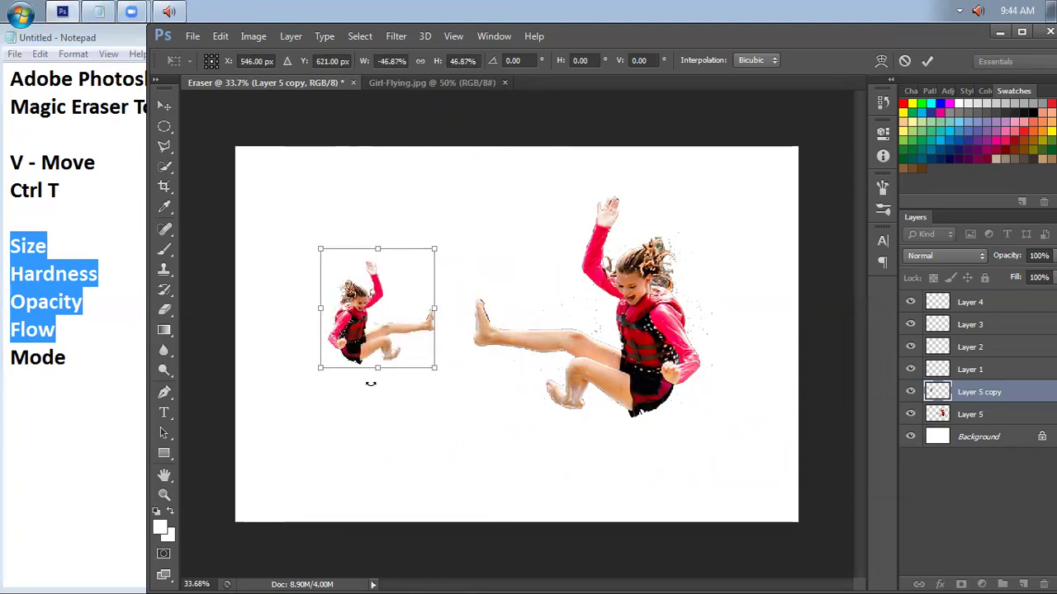
pyautogui.moveTo(385, 334); pyautogui.dragTo(334, 450)
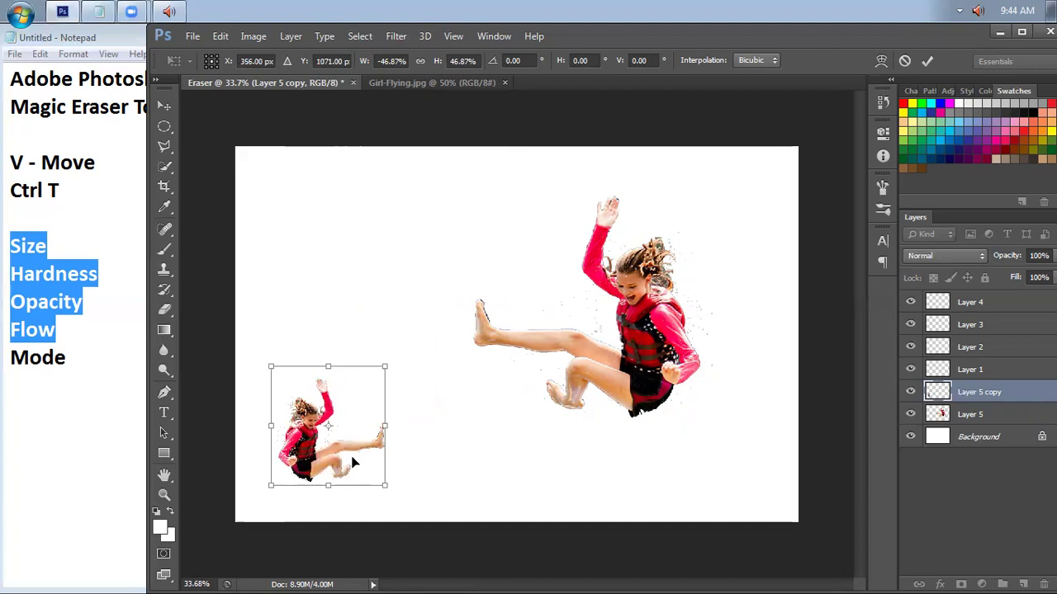
pyautogui.press('Return')
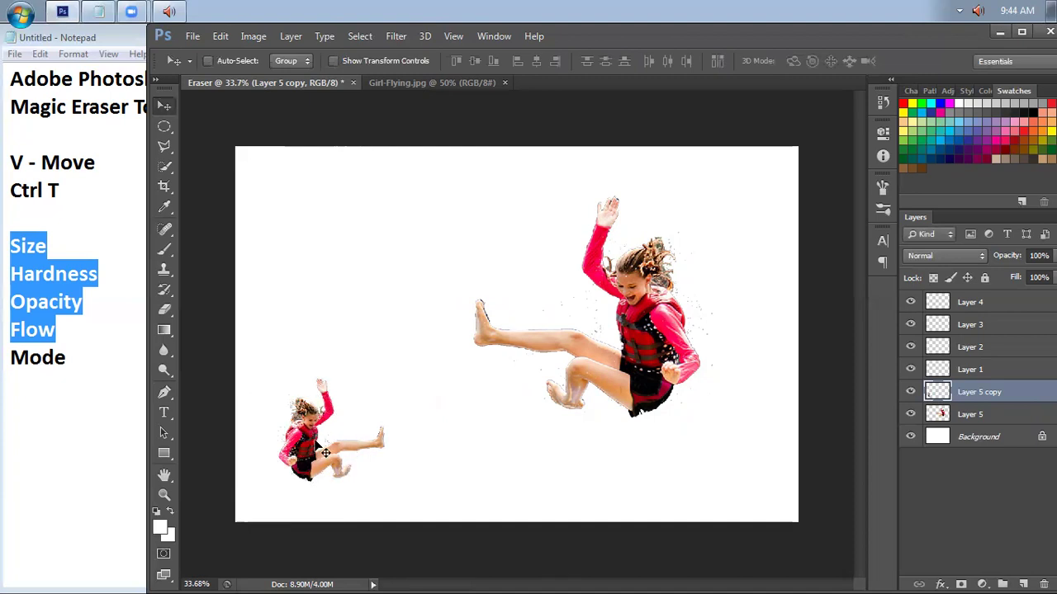
# - Try duplicating the small girl twice on the canvas and undo both copies
pyautogui.moveTo(323, 438); pyautogui.dragTo(494, 465)
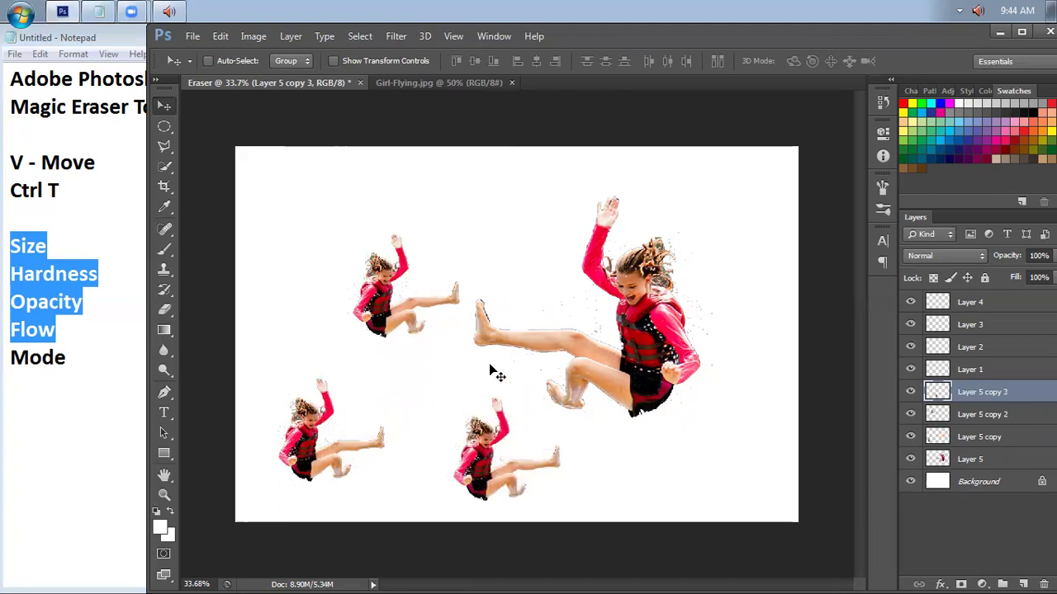
pyautogui.hotkey('ctrl', 'alt', 'z')
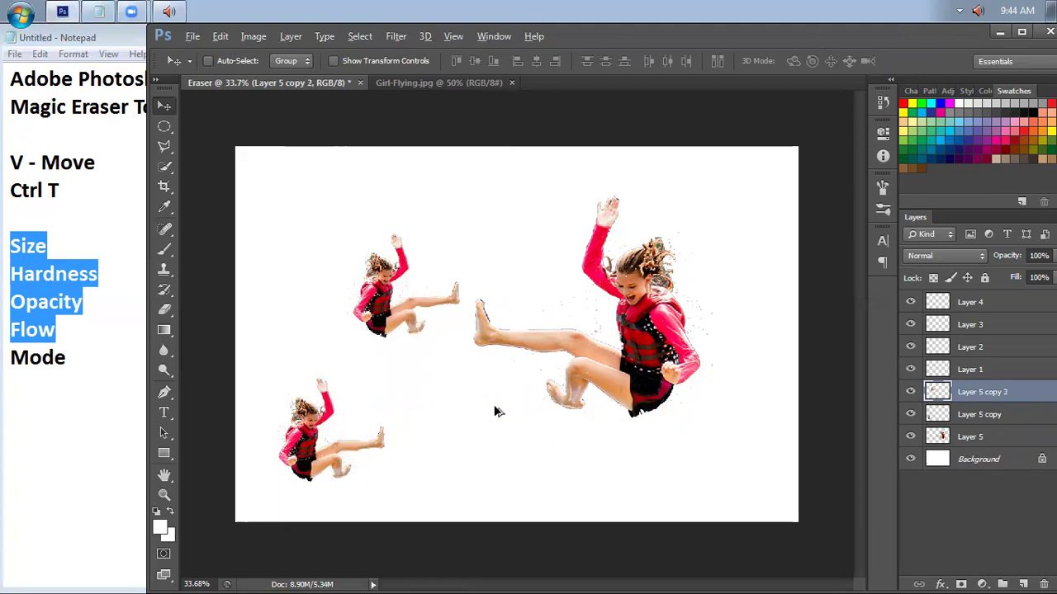
pyautogui.hotkey('ctrl', 'alt', 'z')
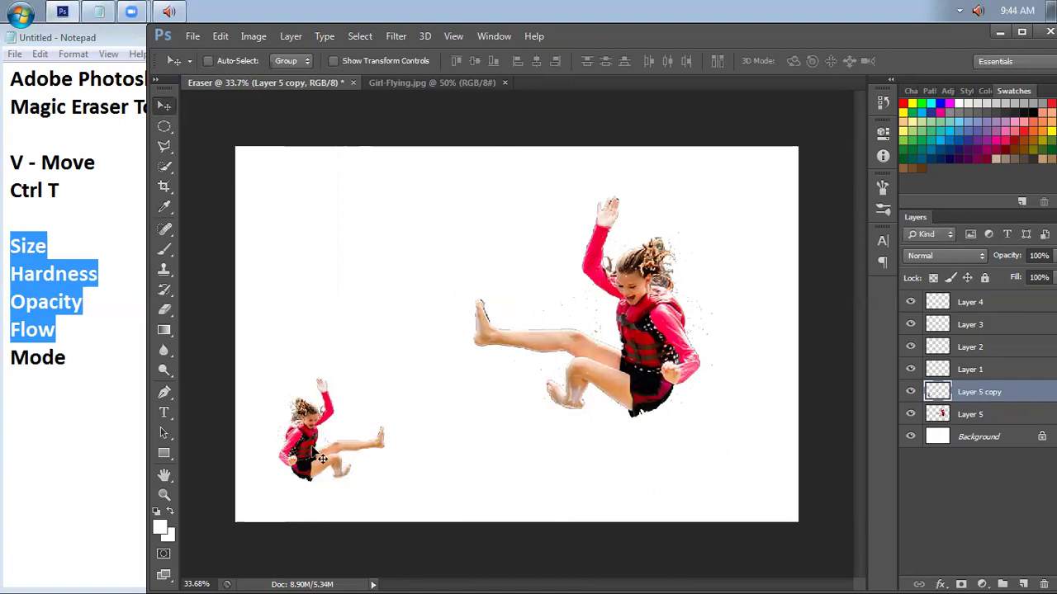
# - Move the small girl on Layer 5 copy slightly right and down
pyautogui.moveTo(322, 459); pyautogui.dragTo(346, 463)
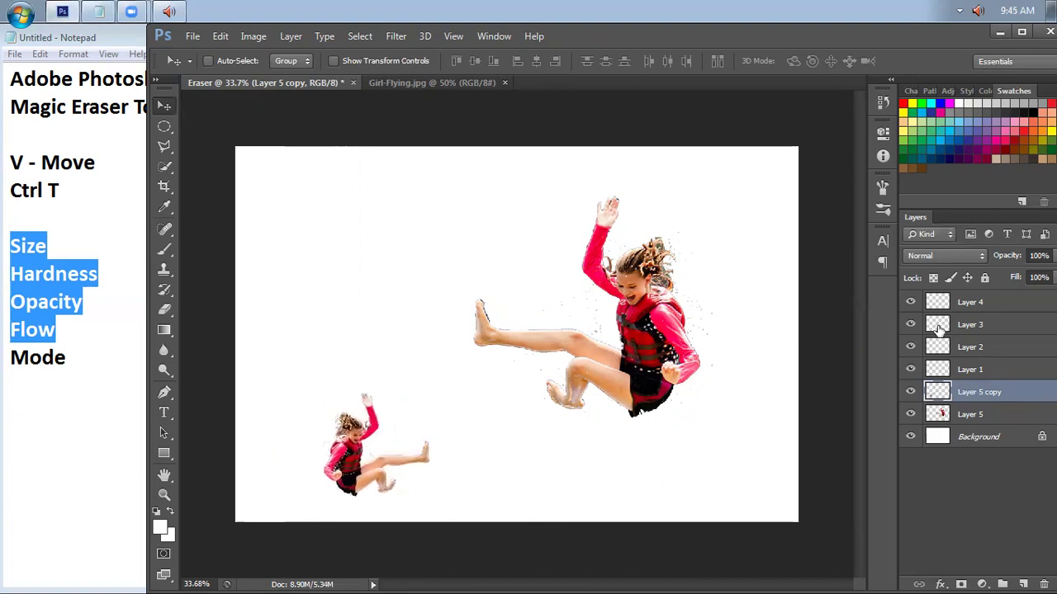
# - Move Layer 1 beneath Layer 5 and fill it with the blue linear gradient from the canvas's bottom-left to top-right corner
pyautogui.click(962, 416)
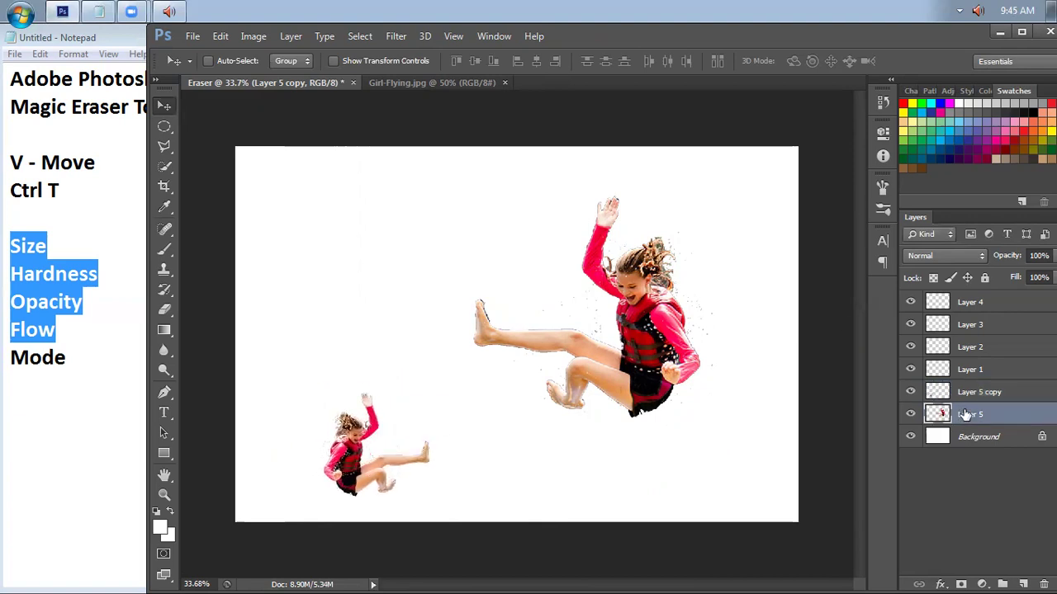
pyautogui.click(976, 368)
pyautogui.moveTo(977, 368); pyautogui.dragTo(982, 421)
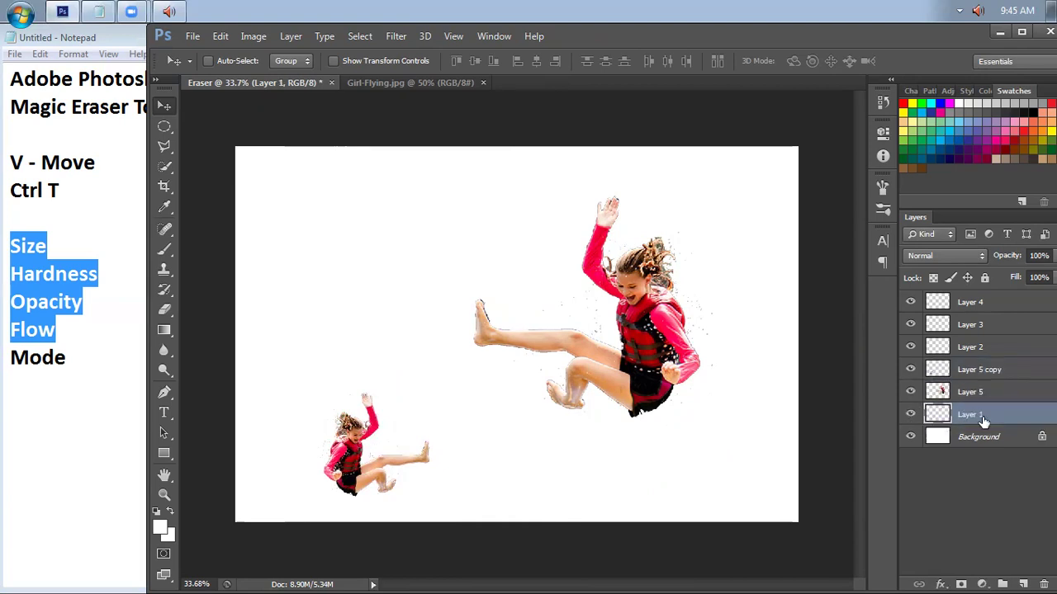
pyautogui.click(165, 330)
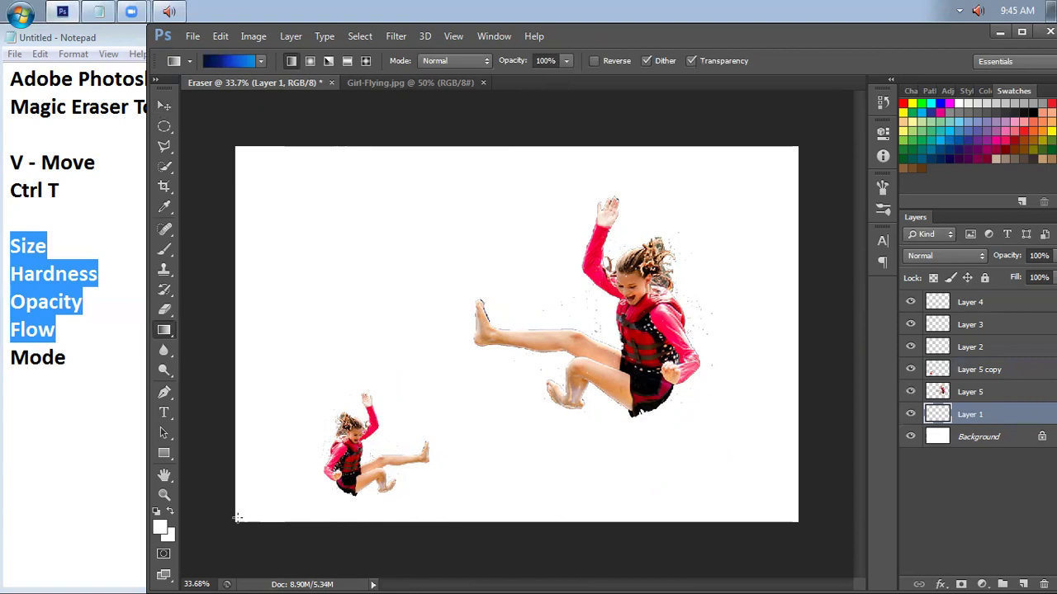
pyautogui.moveTo(237, 517); pyautogui.dragTo(794, 149)
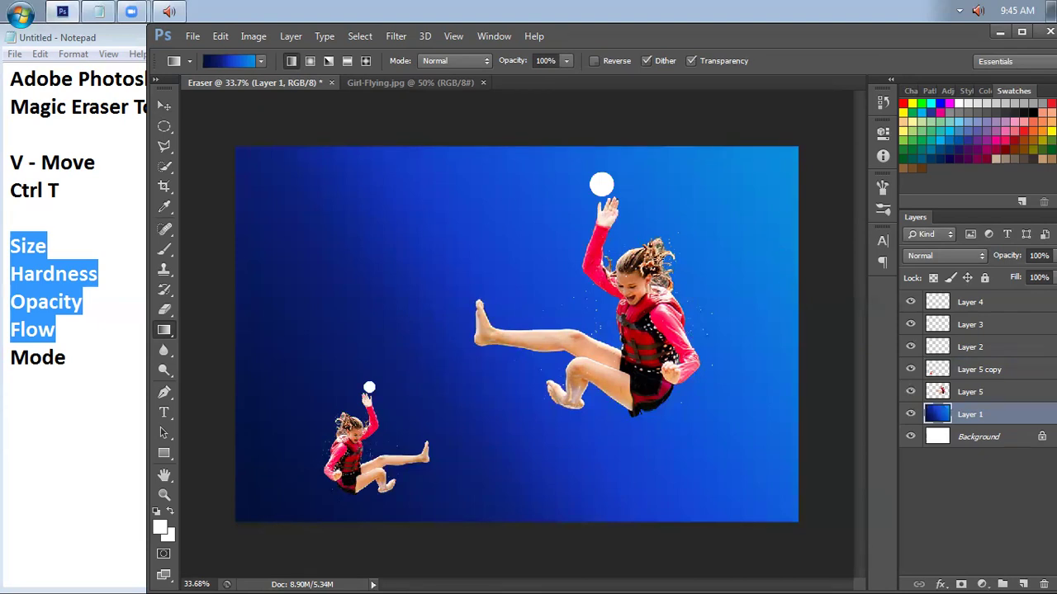
# - Change the color of the gradient's first stop at location 0% to bright magenta in the Gradient Editor
pyautogui.click(242, 62)
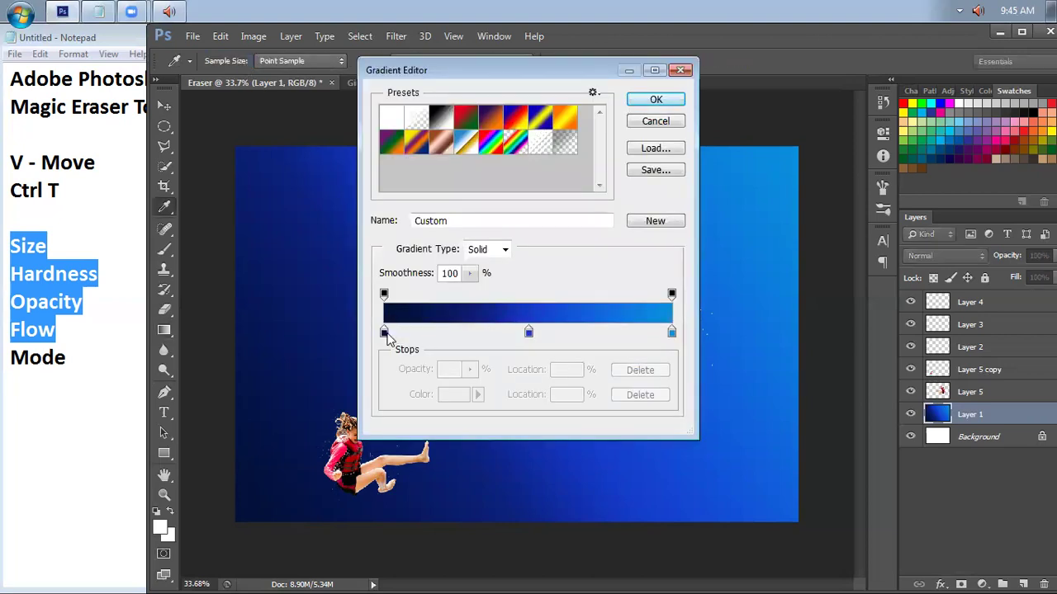
pyautogui.click(383, 333)
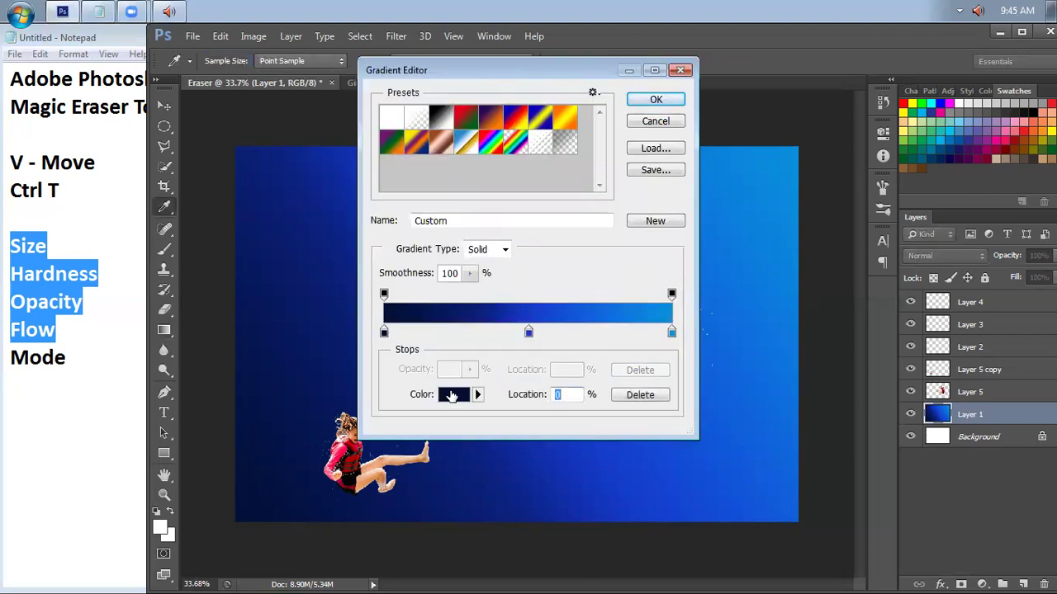
pyautogui.click(454, 395)
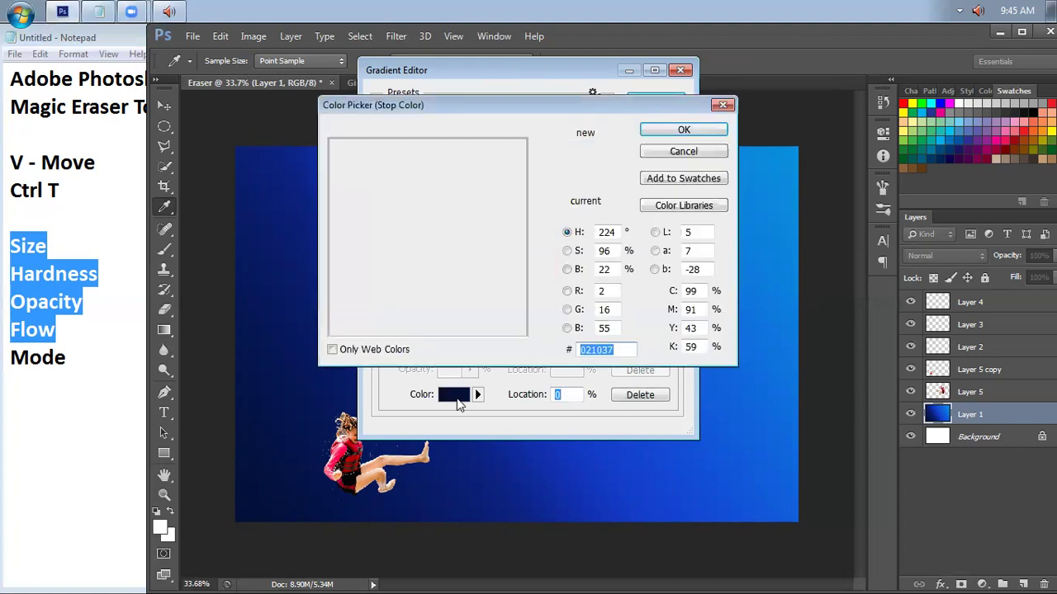
pyautogui.click(547, 172)
pyautogui.click(513, 146)
pyautogui.click(680, 129)
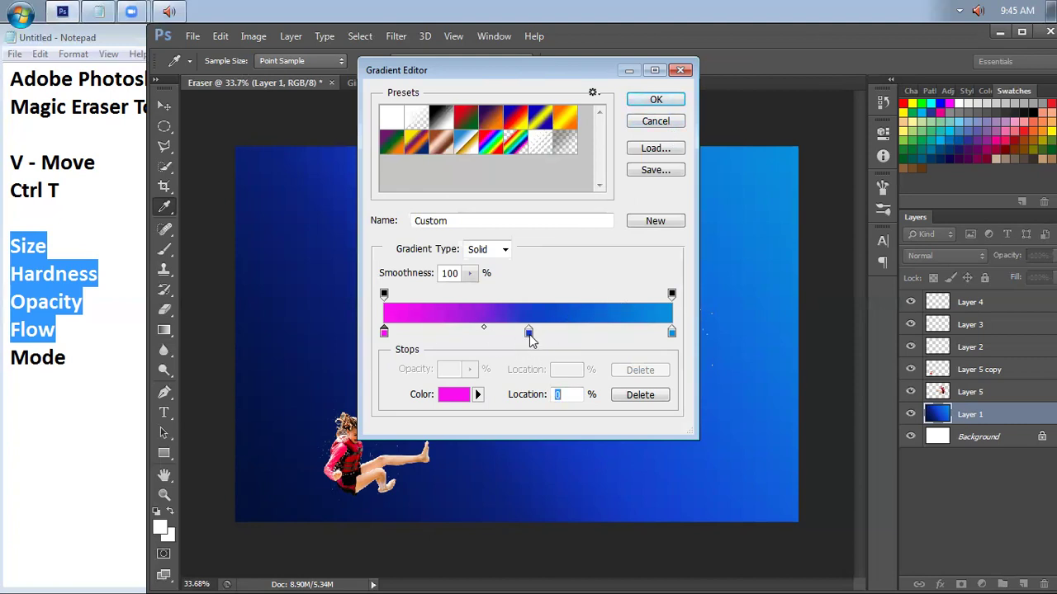
# - Shift the gradient's middle blue stop to about 49% and accept the magenta-to-blue gradient
pyautogui.click(529, 334)
pyautogui.click(671, 332)
pyautogui.moveTo(528, 333)
pyautogui.mouseDown()
pyautogui.moveTo(601, 342)
pyautogui.moveTo(456, 340)
pyautogui.moveTo(528, 343)
pyautogui.mouseUp()
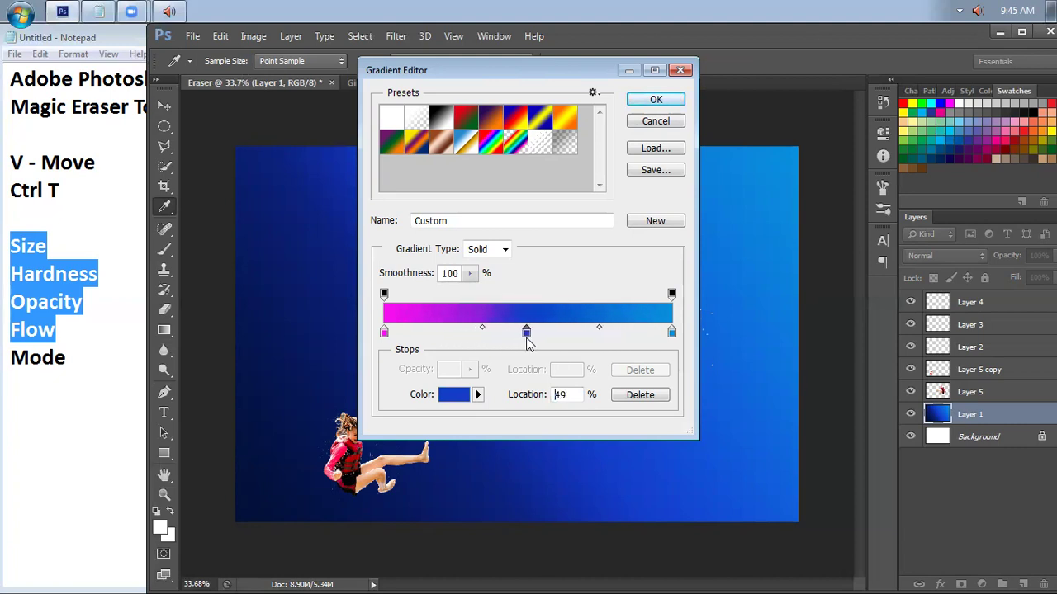
pyautogui.click(531, 335)
pyautogui.click(673, 335)
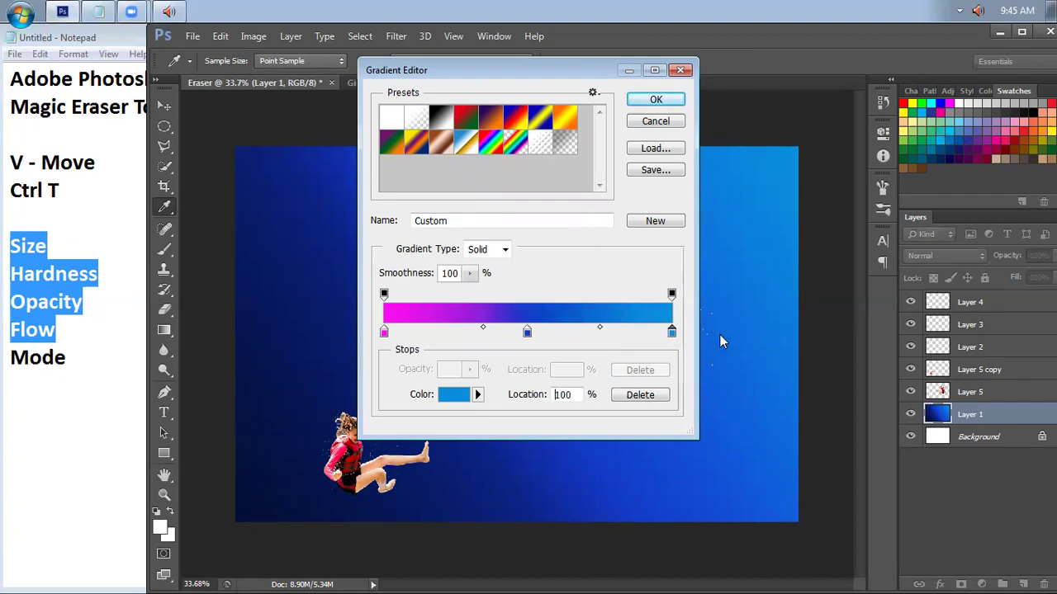
pyautogui.click(656, 99)
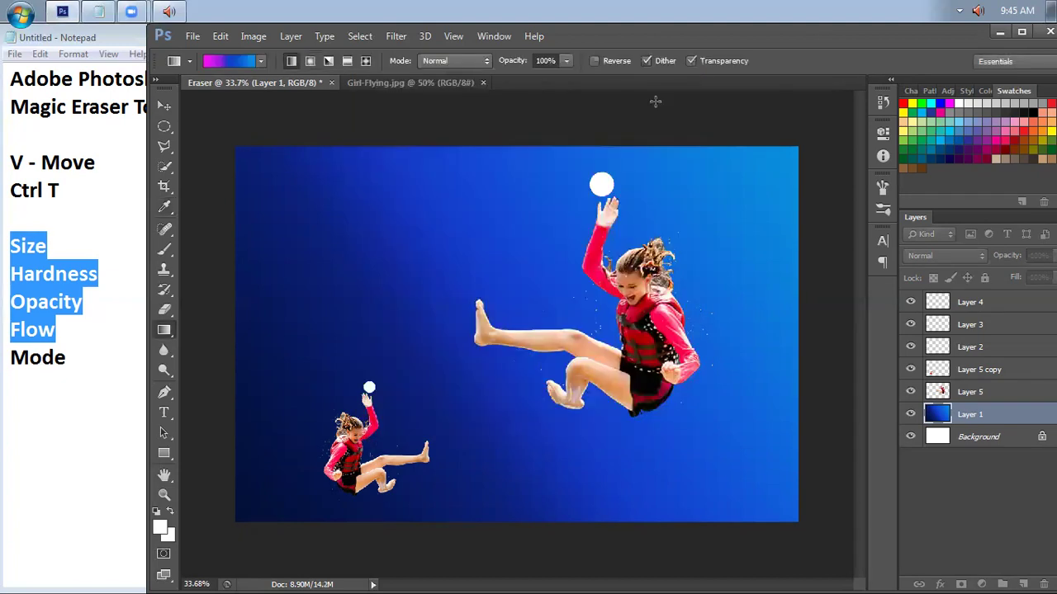
# - Fill Layer 1 with the magenta-to-blue linear gradient from the canvas's bottom-left to top-right corner
pyautogui.click(224, 66)
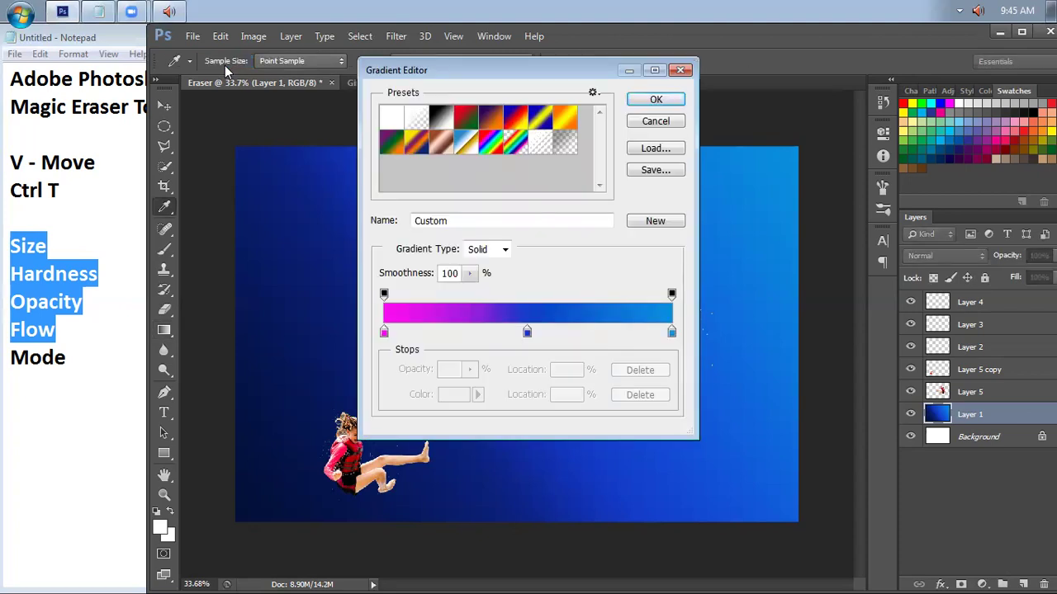
pyautogui.click(679, 70)
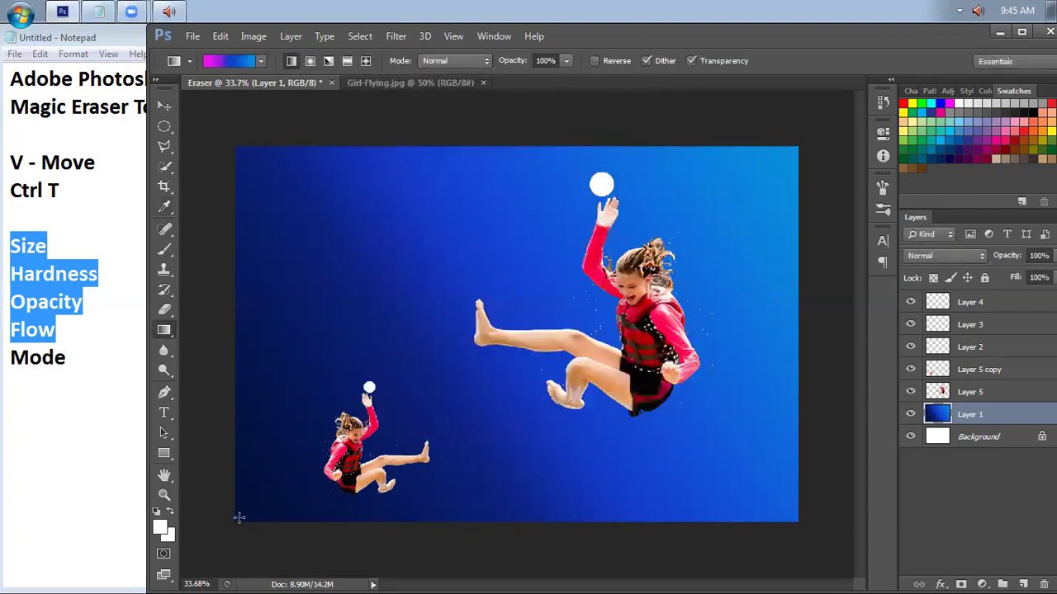
pyautogui.moveTo(239, 518); pyautogui.dragTo(791, 151)
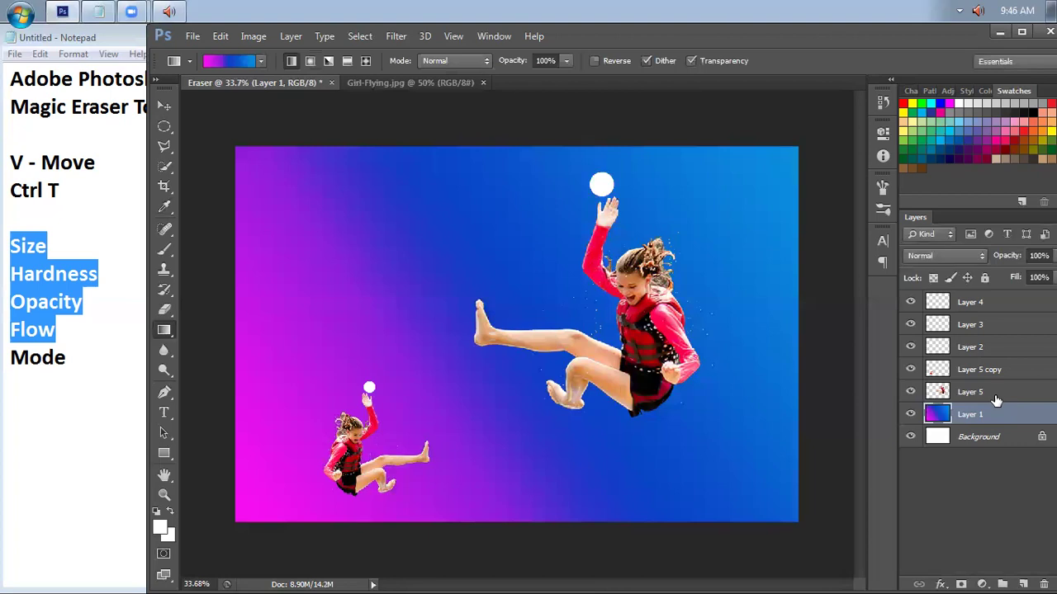
# - Set the foreground color to mint green 3cf497 and brush a soft stroke on Layer 2 across the large girl
pyautogui.click(971, 346)
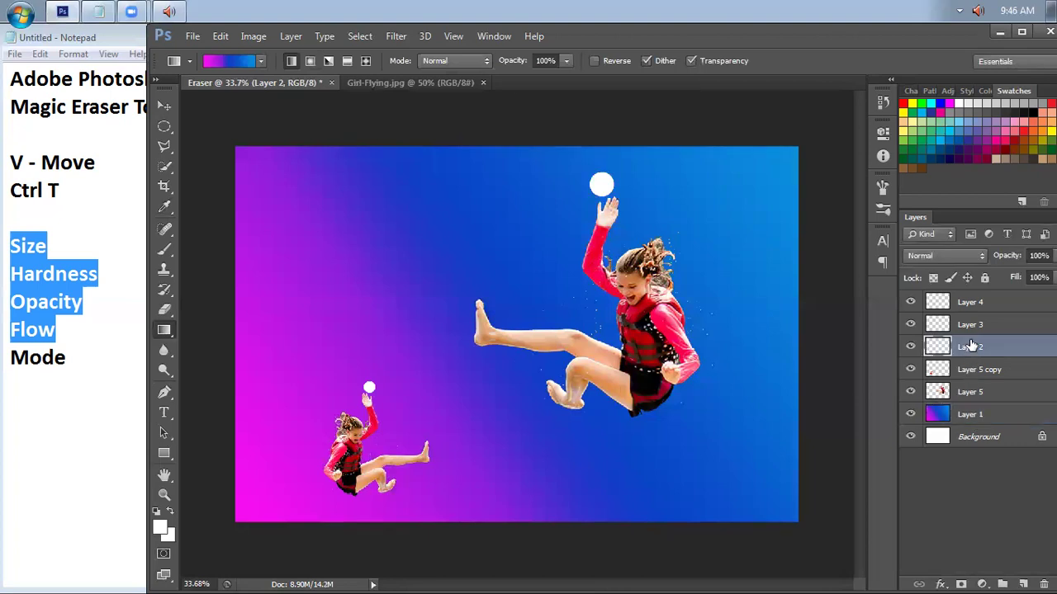
pyautogui.click(164, 251)
pyautogui.click(231, 246)
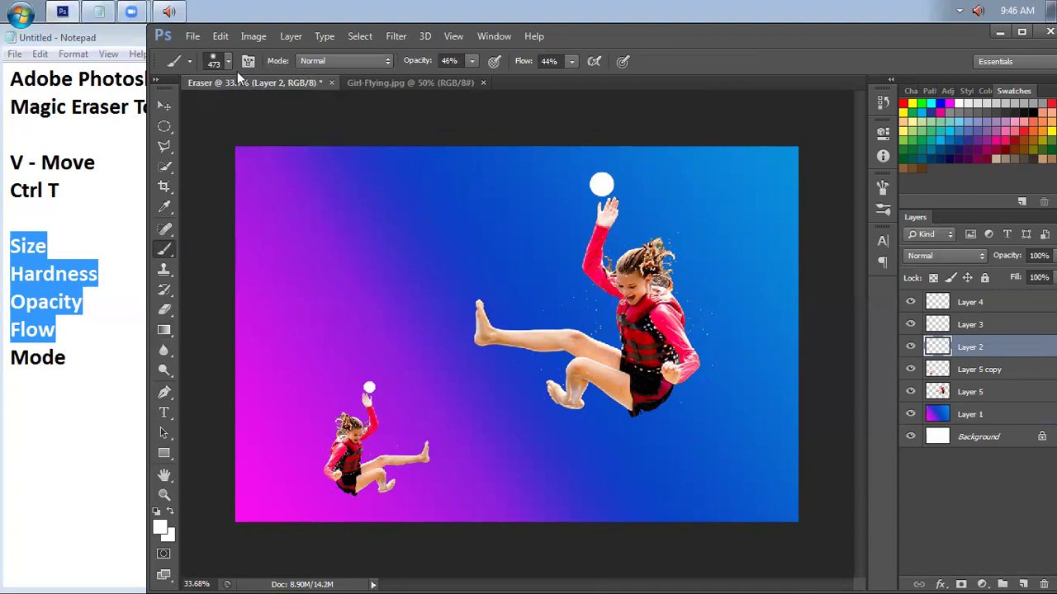
pyautogui.rightClick(413, 259)
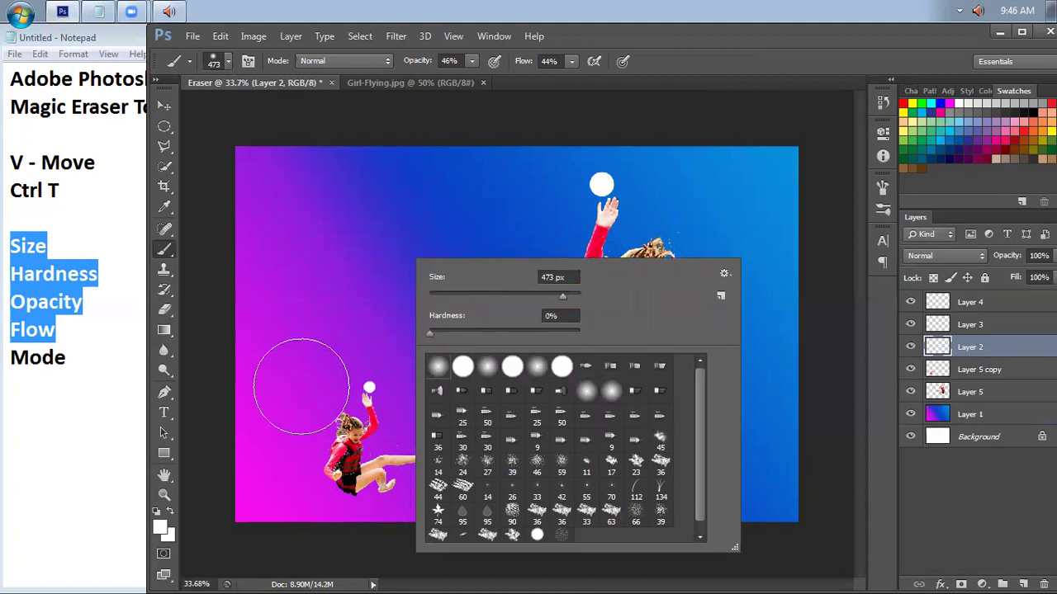
pyautogui.click(162, 528)
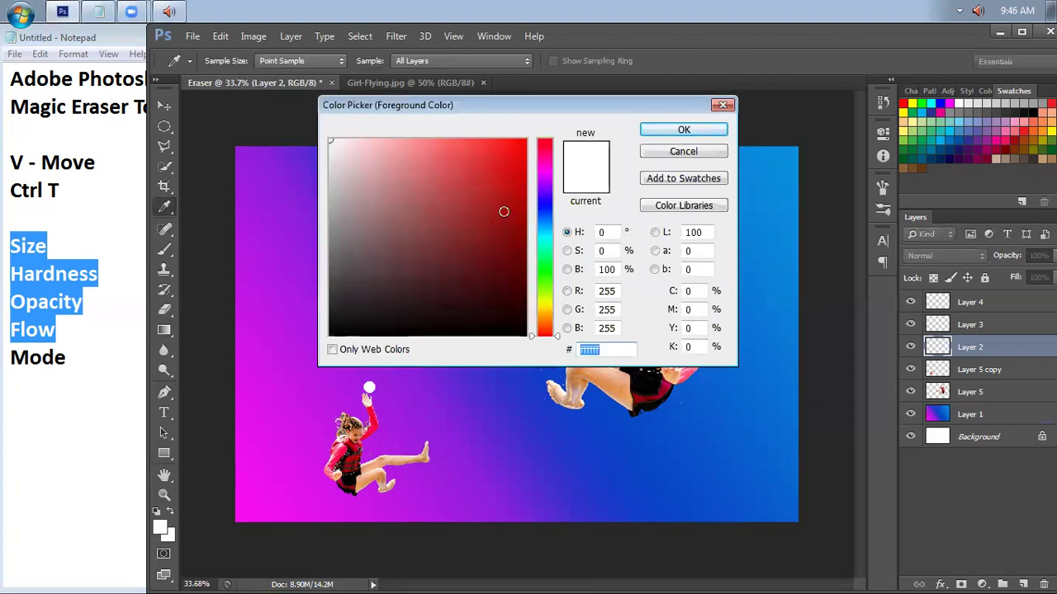
pyautogui.click(522, 178)
pyautogui.click(467, 152)
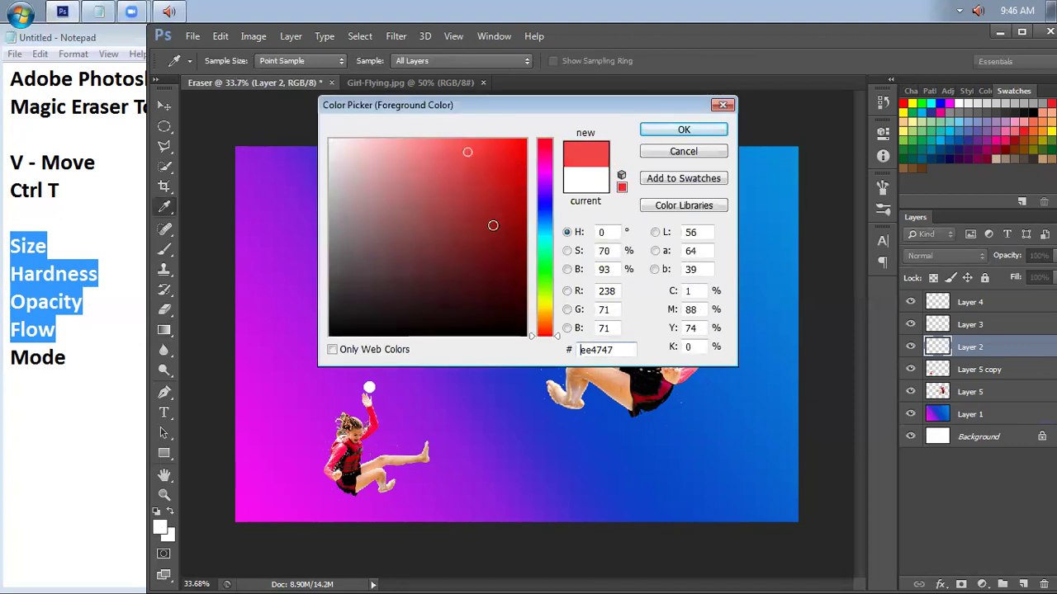
pyautogui.click(545, 254)
pyautogui.click(518, 157)
pyautogui.click(479, 149)
pyautogui.click(476, 146)
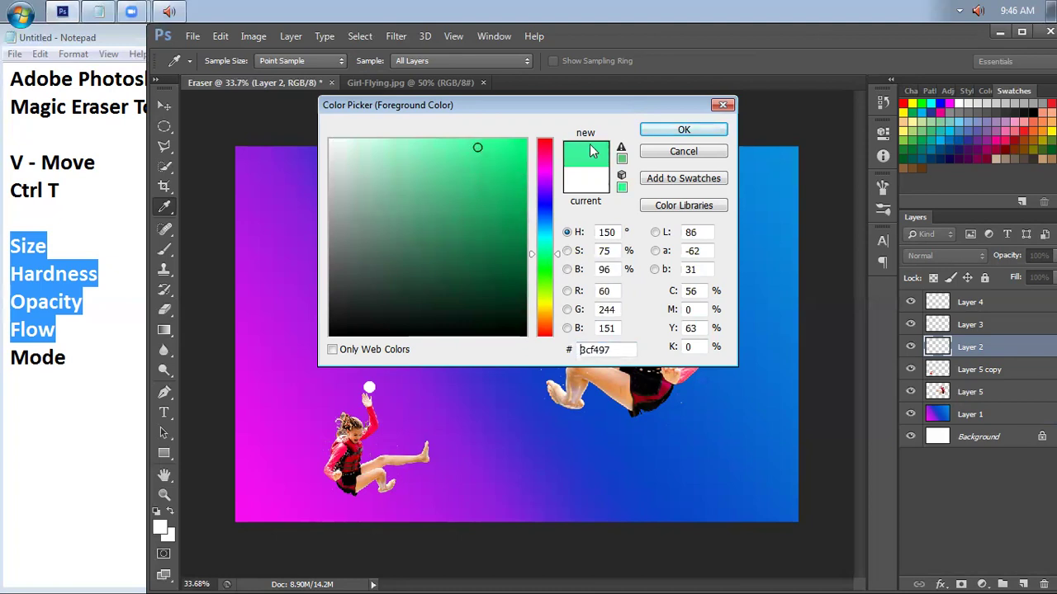
pyautogui.click(684, 130)
pyautogui.moveTo(363, 349)
pyautogui.mouseDown()
pyautogui.moveTo(723, 358)
pyautogui.moveTo(502, 431)
pyautogui.moveTo(741, 403)
pyautogui.moveTo(748, 455)
pyautogui.mouseUp()
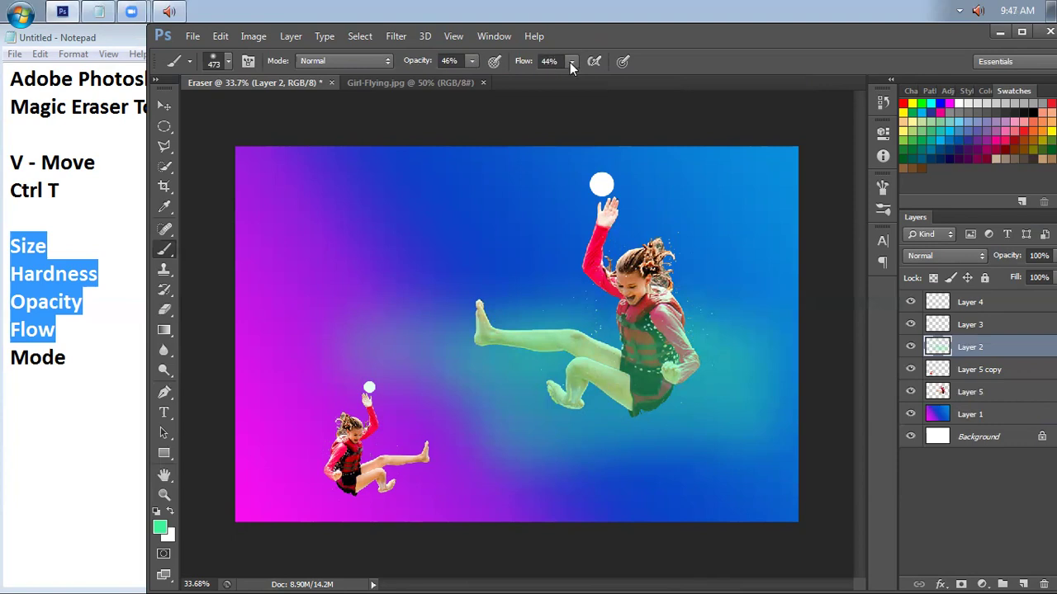
# - Try denser mint-green strokes over the large girl with brush opacity and flow at 100%, and undo them
pyautogui.click(472, 61)
pyautogui.moveTo(470, 79); pyautogui.dragTo(552, 80)
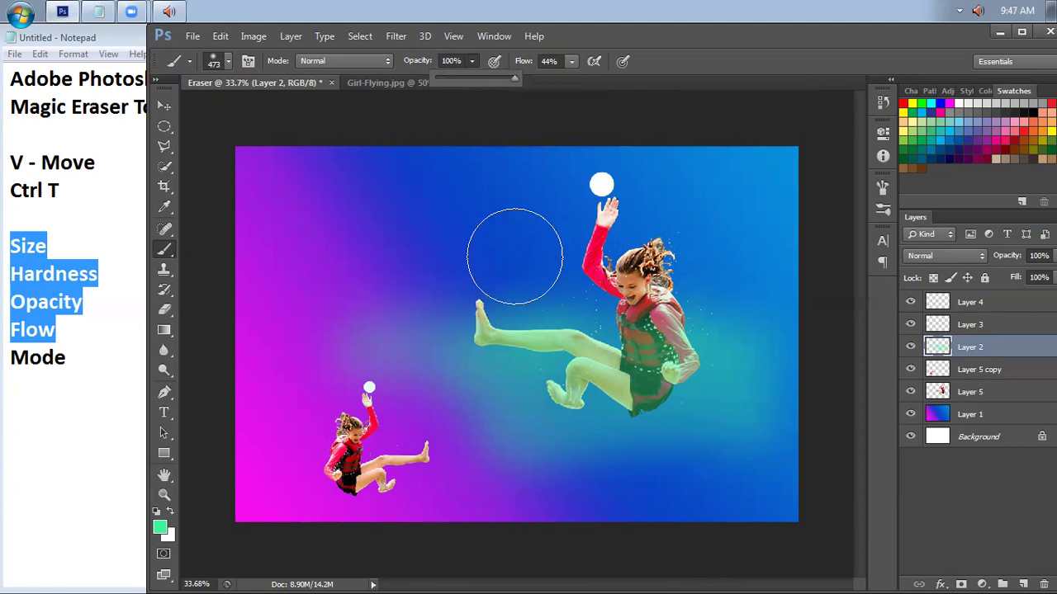
pyautogui.click(477, 378)
pyautogui.click(652, 343)
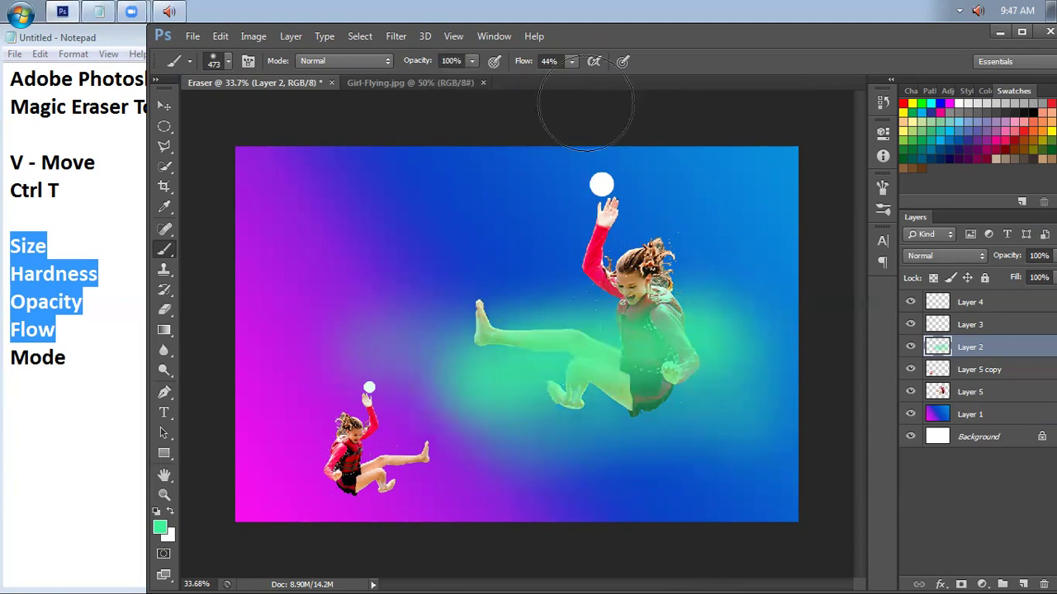
pyautogui.click(568, 62)
pyautogui.moveTo(571, 78); pyautogui.dragTo(650, 82)
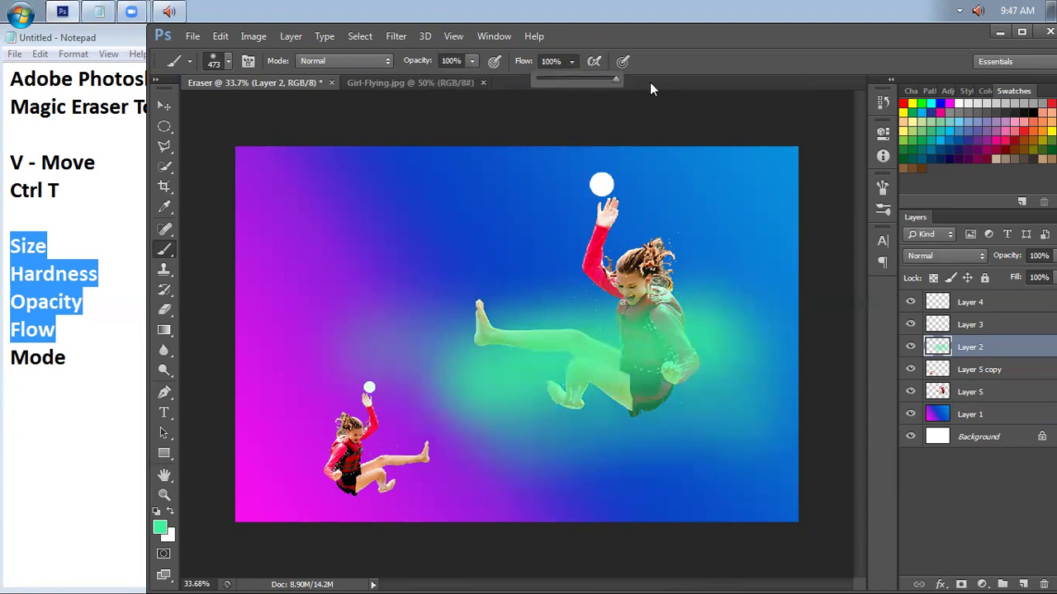
pyautogui.moveTo(518, 346)
pyautogui.mouseDown()
pyautogui.moveTo(684, 306)
pyautogui.moveTo(706, 313)
pyautogui.mouseUp()
pyautogui.hotkey('ctrl', 'alt', 'z')
pyautogui.hotkey('ctrl', 'alt', 'z')
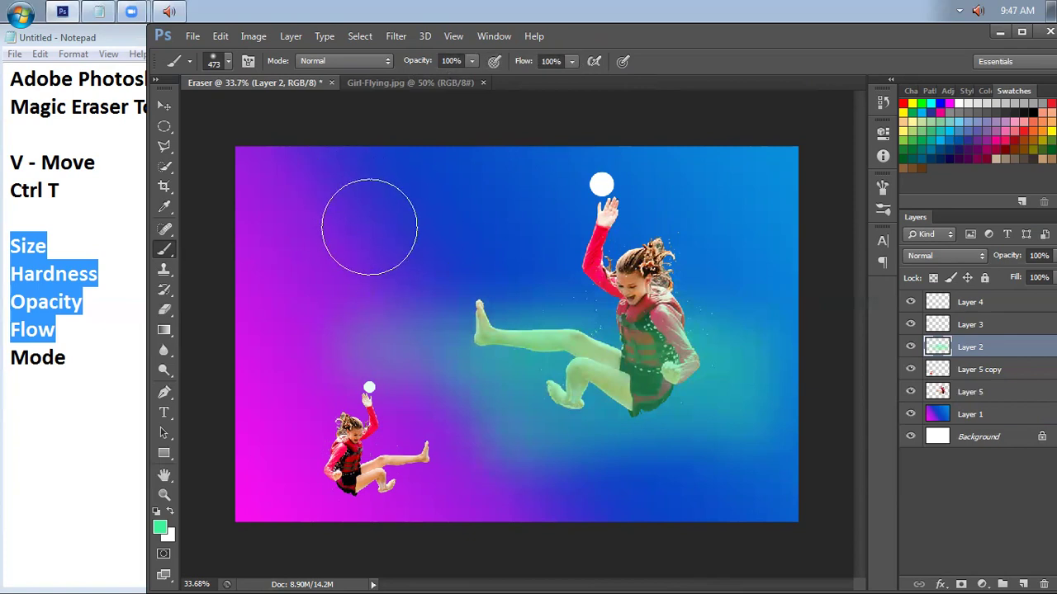
# - Try hard-edged mint-green strokes on Layer 2 with brush hardness raised to about 90%, and undo them
pyautogui.rightClick(368, 213)
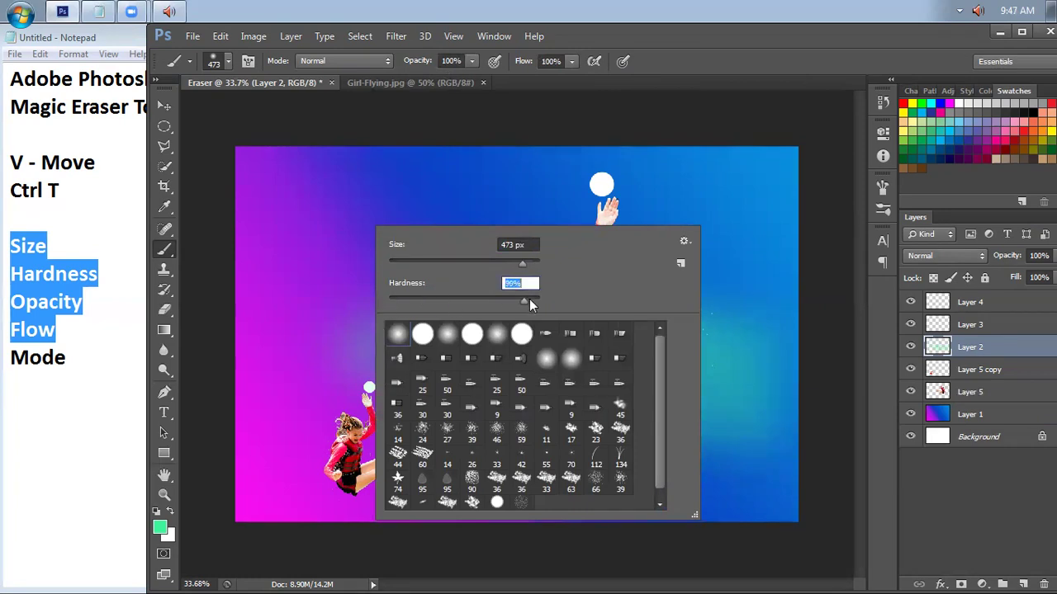
pyautogui.moveTo(306, 318); pyautogui.dragTo(636, 275)
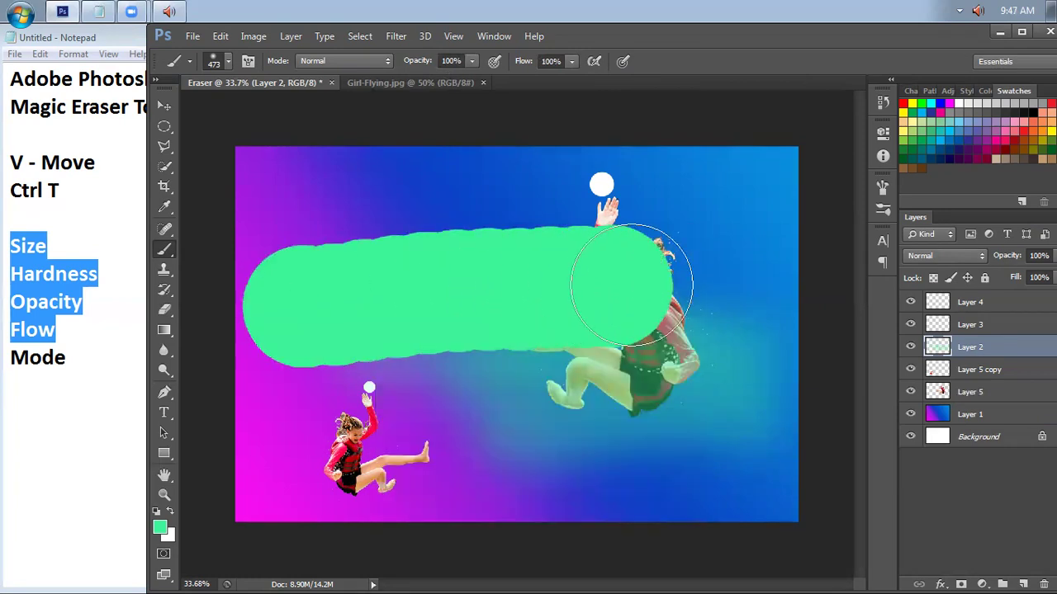
pyautogui.hotkey('ctrl', 'z')
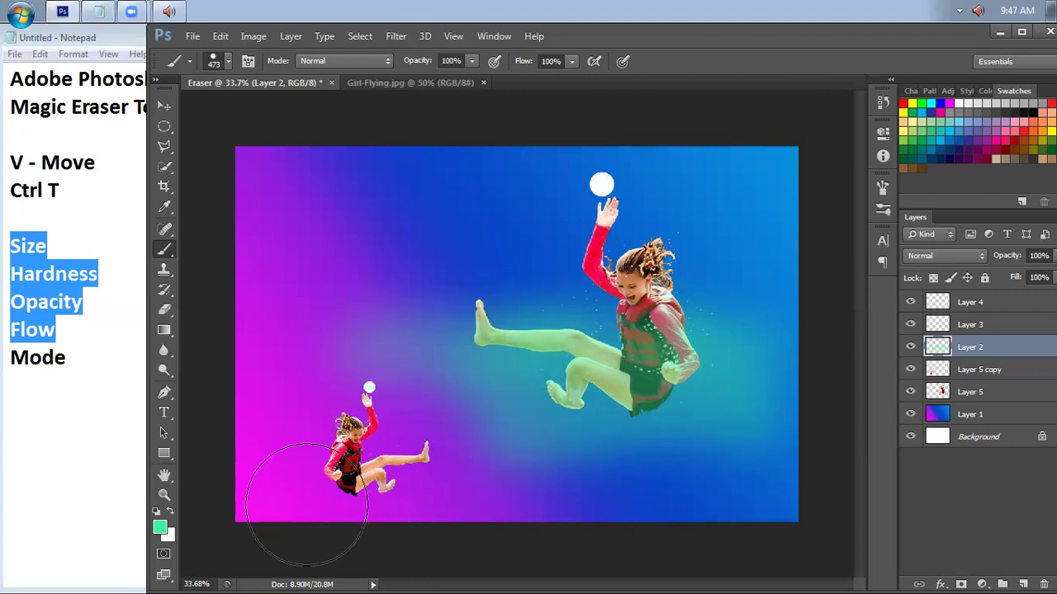
pyautogui.moveTo(306, 504)
pyautogui.mouseDown()
pyautogui.moveTo(413, 471)
pyautogui.moveTo(431, 486)
pyautogui.mouseUp()
pyautogui.hotkey('ctrl', 'z')
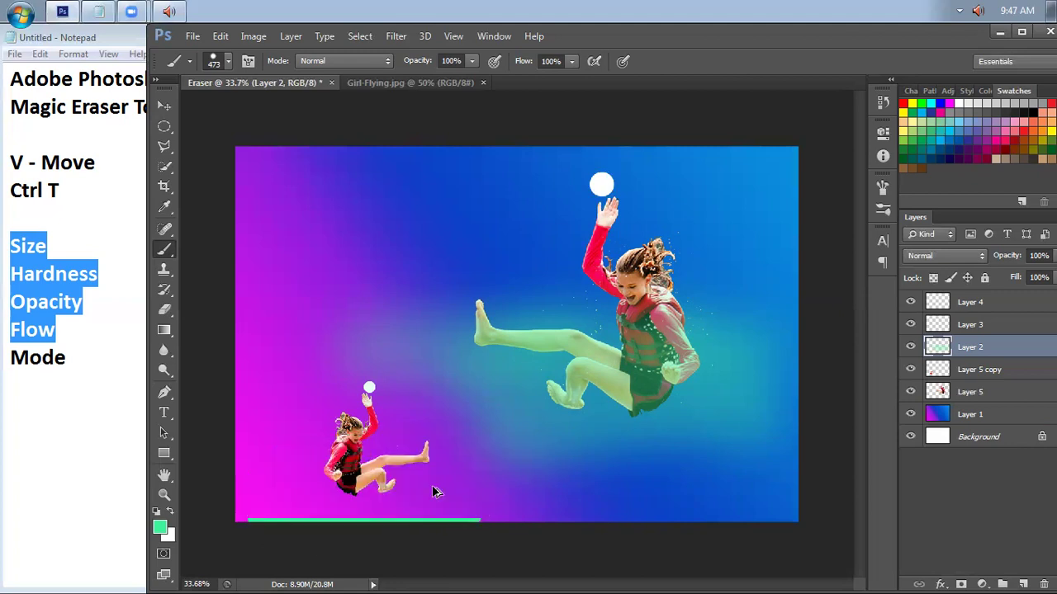
# - Soften the brush edge again, try a stroke over the small girl, and undo it
pyautogui.rightClick(415, 289)
pyautogui.moveTo(586, 360); pyautogui.dragTo(377, 351)
pyautogui.moveTo(327, 492)
pyautogui.mouseDown()
pyautogui.moveTo(322, 478)
pyautogui.moveTo(424, 484)
pyautogui.mouseUp()
pyautogui.hotkey('ctrl', 'z')
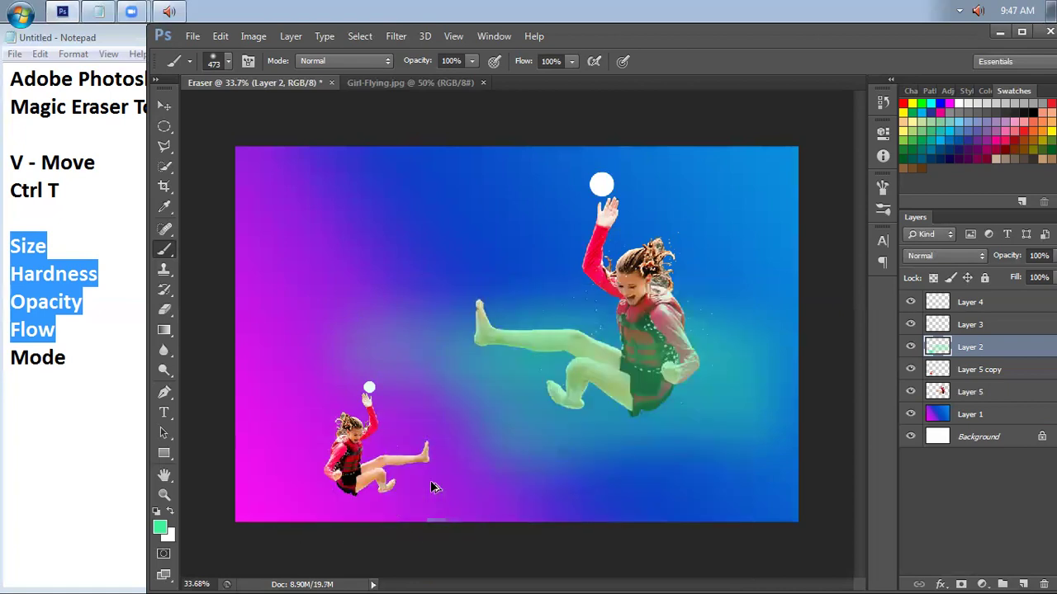
# - Set the brush opacity to 36% and flow to 48%, and paint mint green over the small girl on Layer 2
pyautogui.click(472, 61)
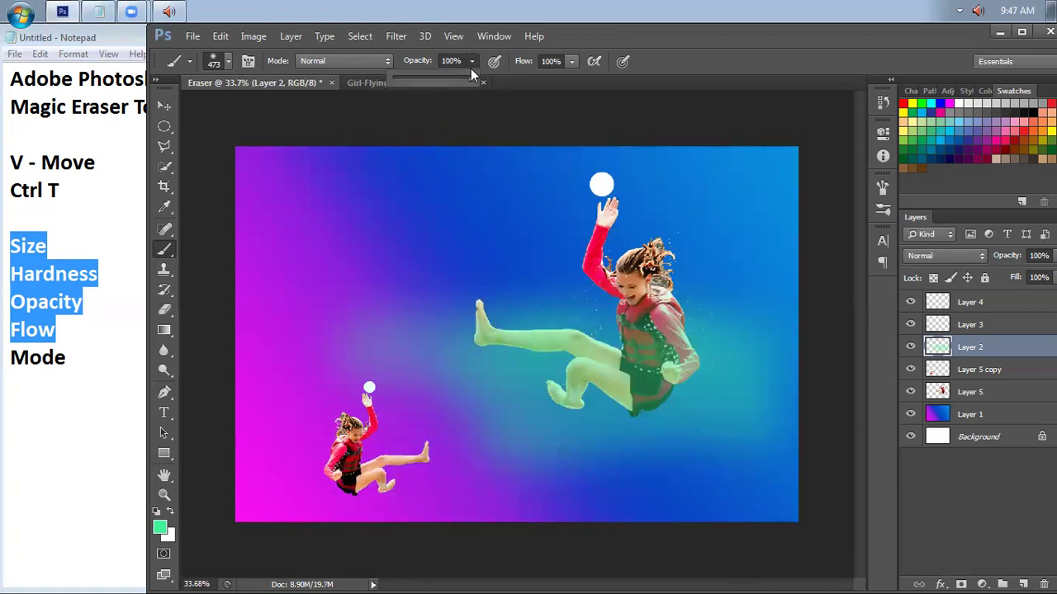
pyautogui.click(570, 63)
pyautogui.moveTo(534, 79); pyautogui.dragTo(529, 116)
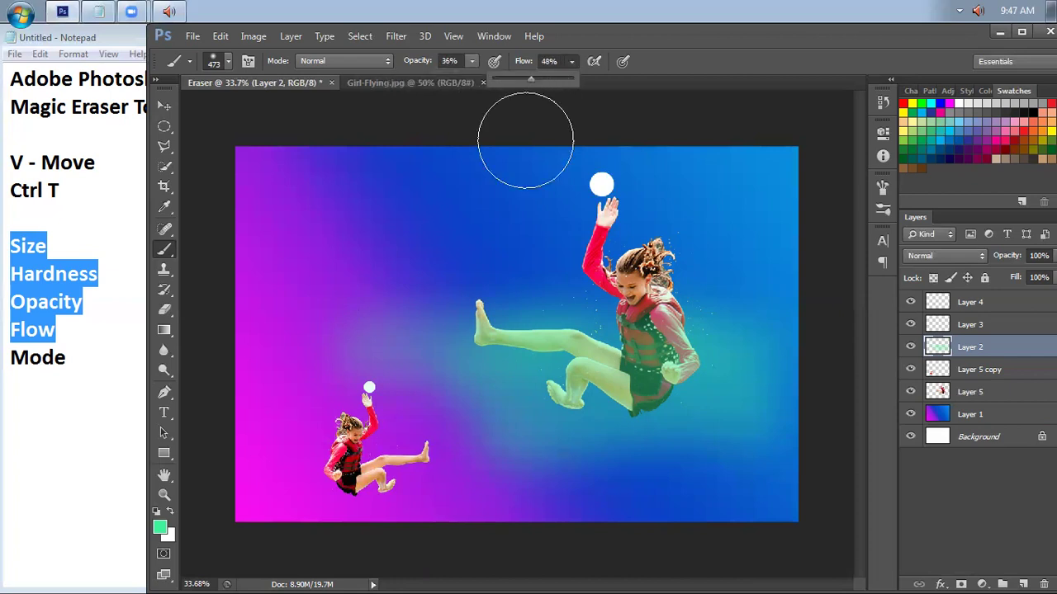
pyautogui.click(330, 487)
pyautogui.moveTo(425, 487)
pyautogui.mouseDown()
pyautogui.moveTo(270, 492)
pyautogui.moveTo(426, 501)
pyautogui.moveTo(440, 477)
pyautogui.moveTo(407, 478)
pyautogui.moveTo(441, 466)
pyautogui.mouseUp()
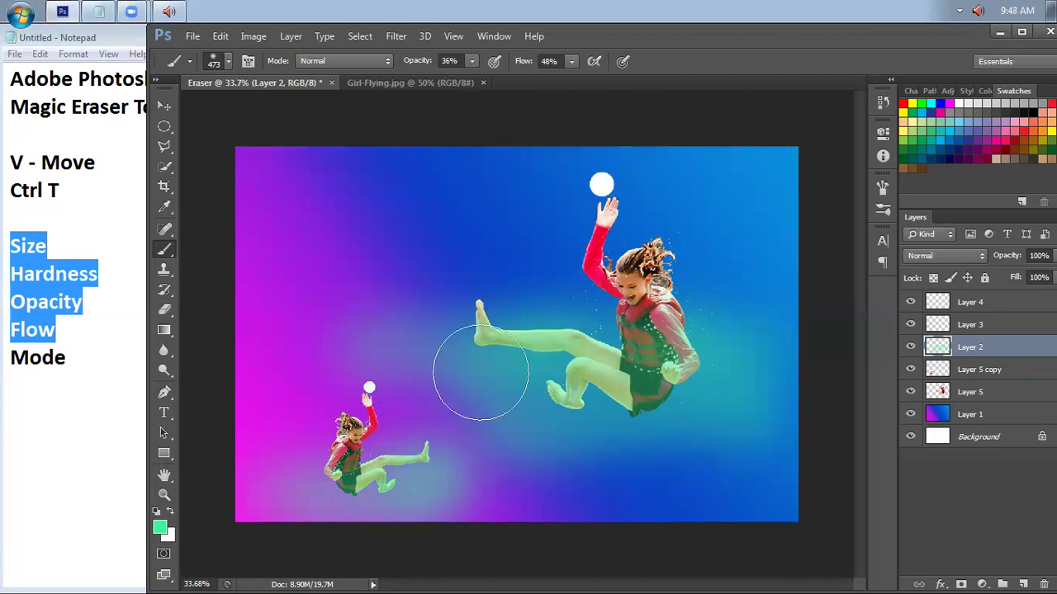
# - Move Layer 3 beneath Layer 5 and brush soft dark green 197547 strokes on it behind both girls
pyautogui.moveTo(957, 368); pyautogui.dragTo(962, 401)
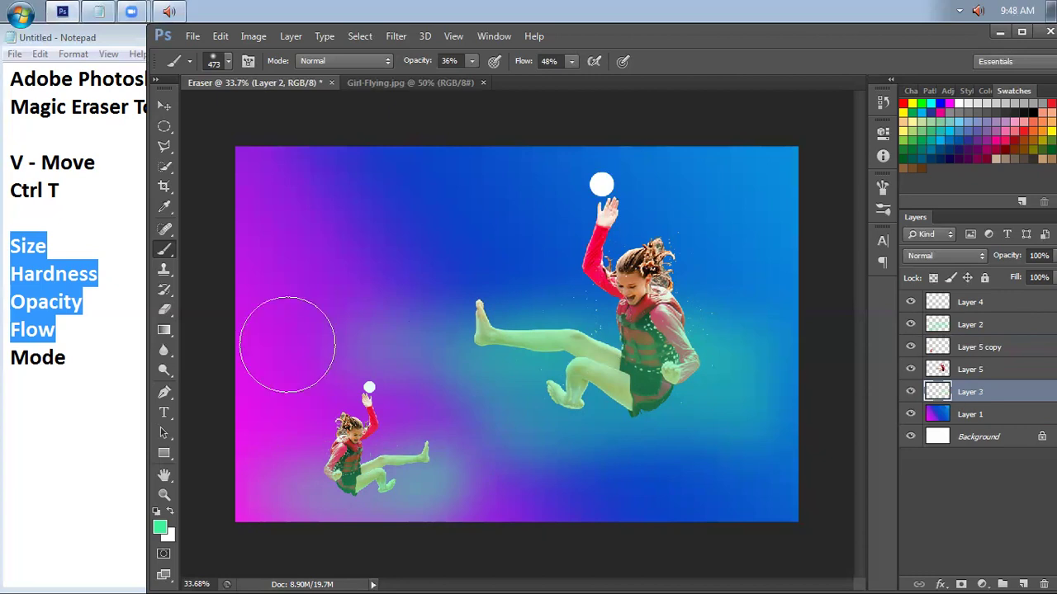
pyautogui.click(161, 528)
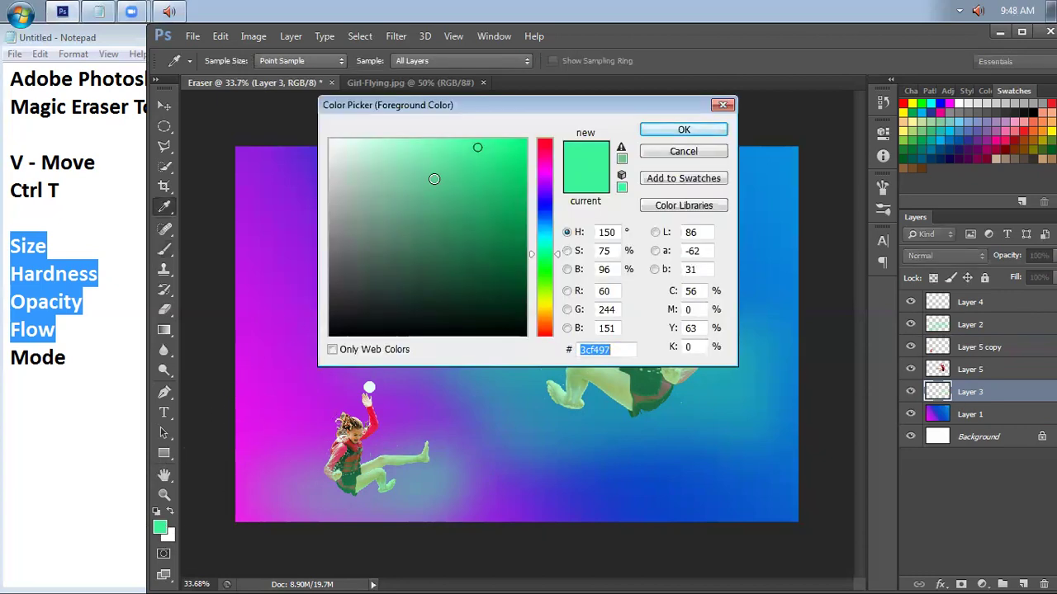
pyautogui.click(516, 227)
pyautogui.click(484, 245)
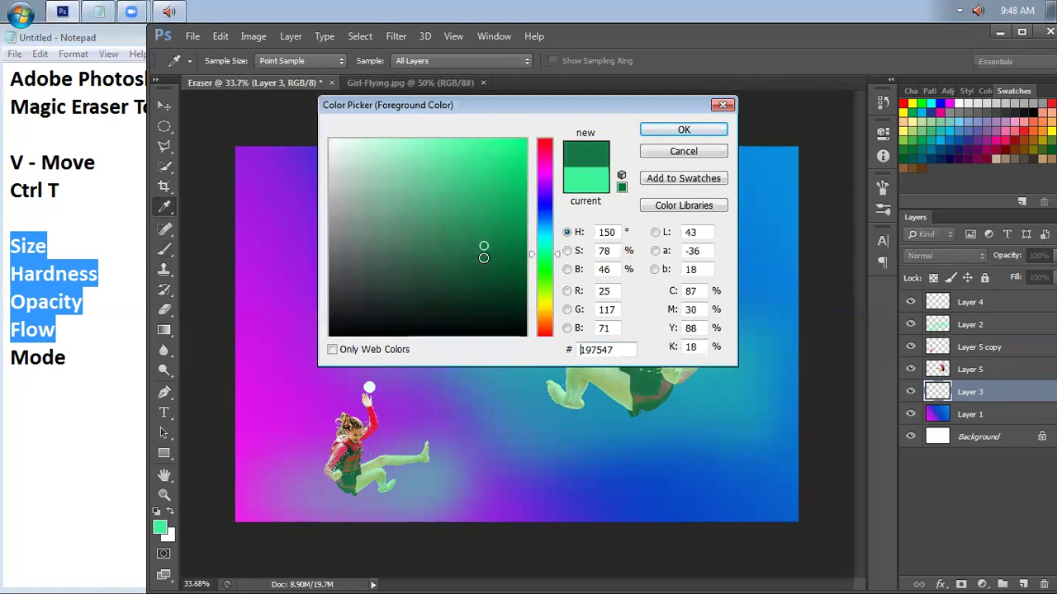
pyautogui.click(675, 131)
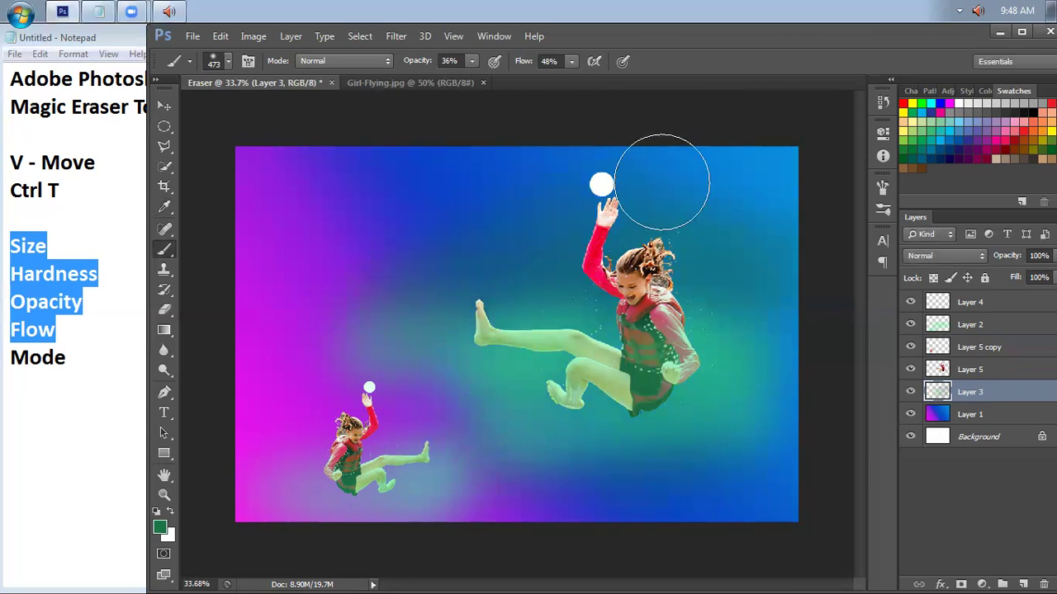
pyautogui.moveTo(265, 388)
pyautogui.mouseDown()
pyautogui.moveTo(363, 389)
pyautogui.moveTo(423, 415)
pyautogui.moveTo(392, 450)
pyautogui.moveTo(465, 472)
pyautogui.moveTo(353, 505)
pyautogui.moveTo(229, 482)
pyautogui.moveTo(305, 416)
pyautogui.moveTo(352, 399)
pyautogui.mouseUp()
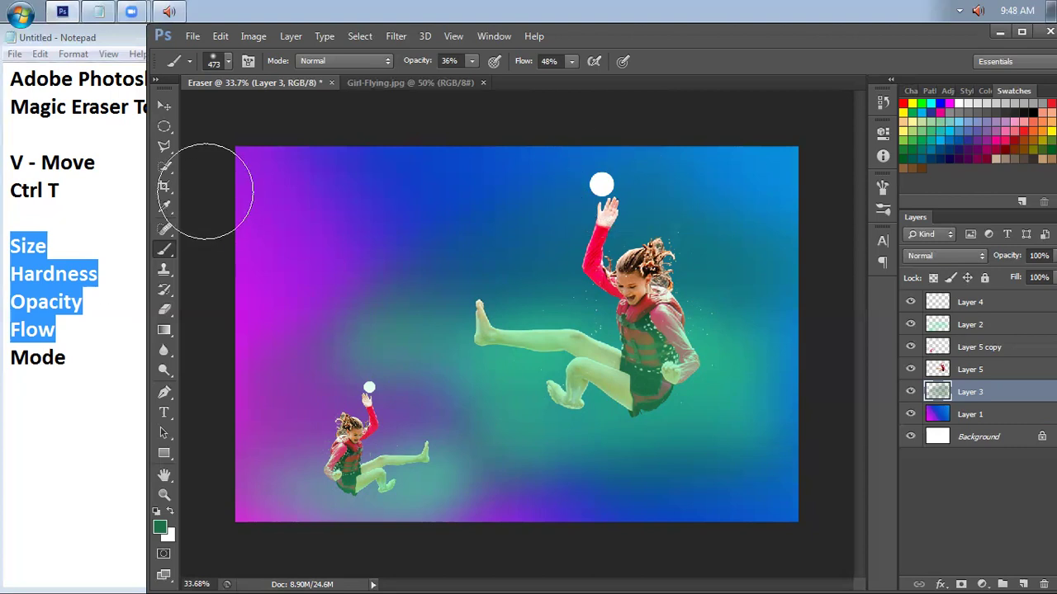
# - Try a dark green circle around the large girl's ball on Layer 3 with an elliptical selection and Paint Bucket, and remove it
pyautogui.click(165, 127)
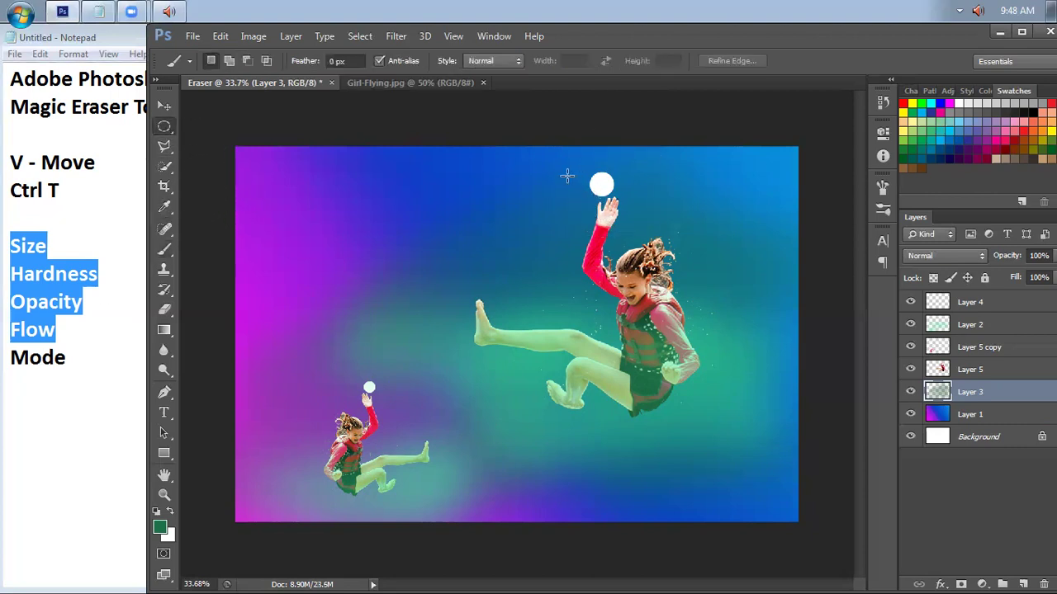
pyautogui.moveTo(451, 177); pyautogui.dragTo(523, 238)
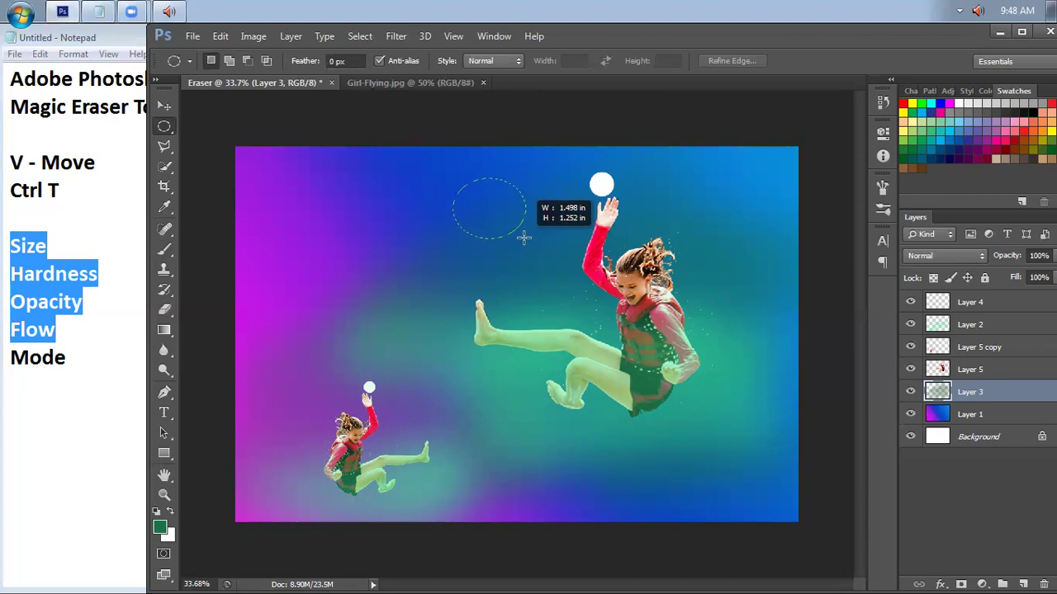
pyautogui.moveTo(524, 238); pyautogui.dragTo(596, 188)
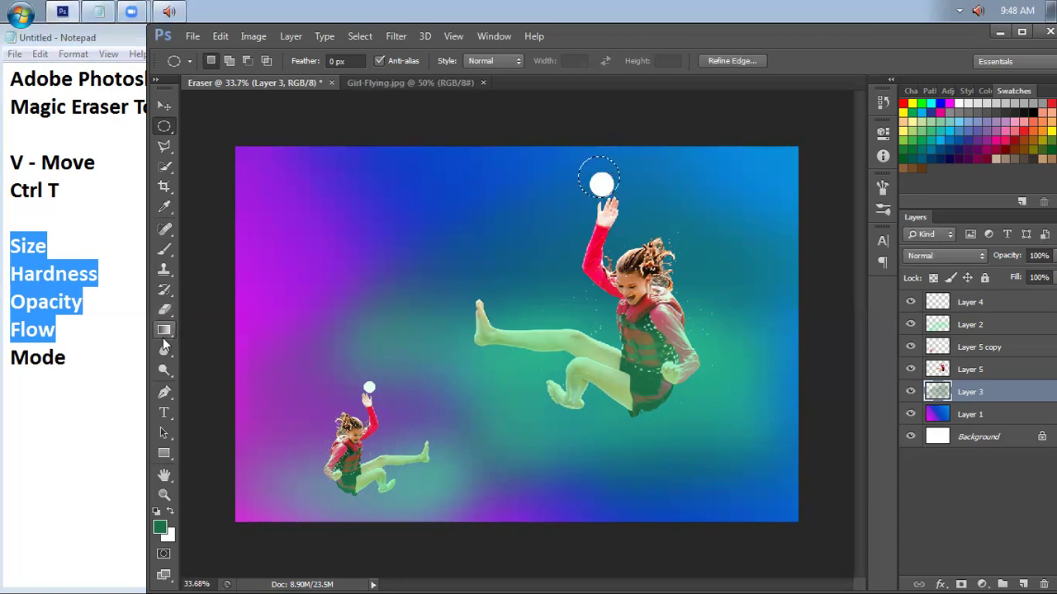
pyautogui.moveTo(165, 329); pyautogui.dragTo(231, 343)
pyautogui.click(583, 171)
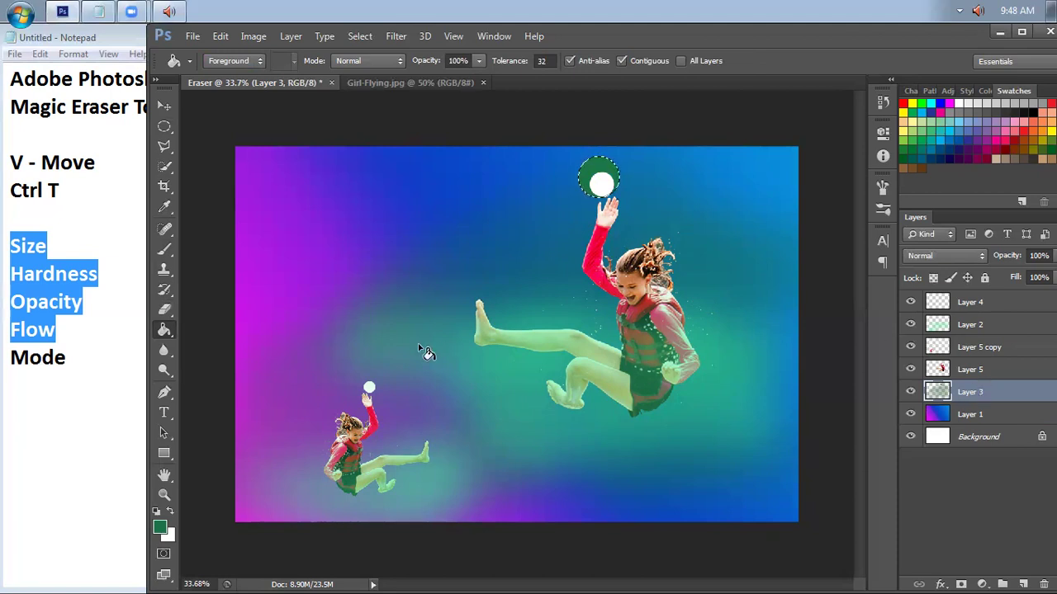
pyautogui.press('Delete')
pyautogui.hotkey('ctrl', 'd')
# - Place a dark green circle on Layer 4 and position it over the white ball above the large girl's hand
pyautogui.click(967, 307)
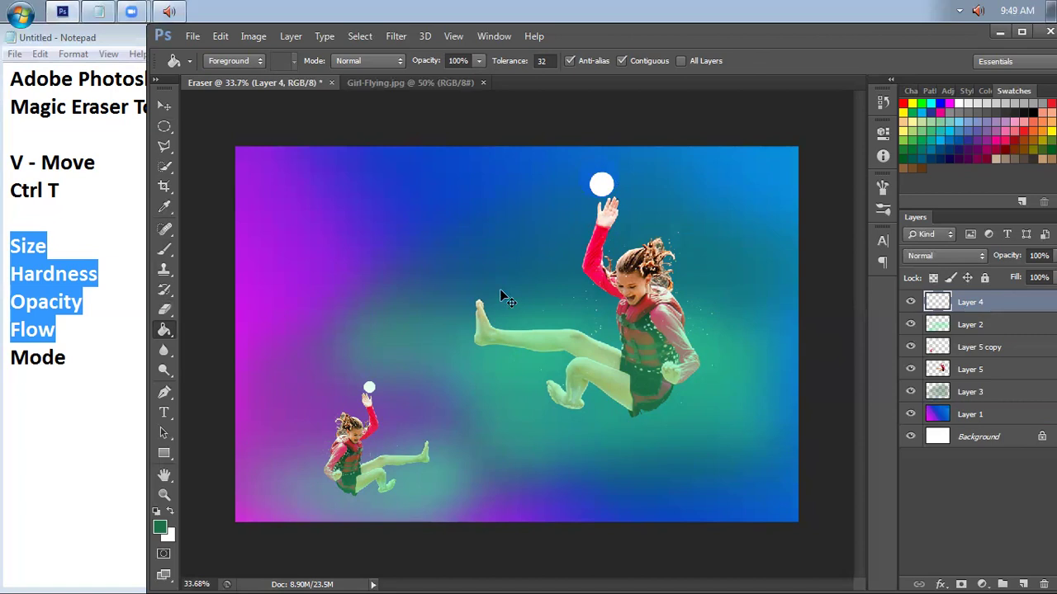
pyautogui.click(505, 326)
pyautogui.press('v')
pyautogui.moveTo(522, 340); pyautogui.dragTo(602, 182)
pyautogui.hotkey('shift', 'Right')
pyautogui.hotkey('shift', 'Down')
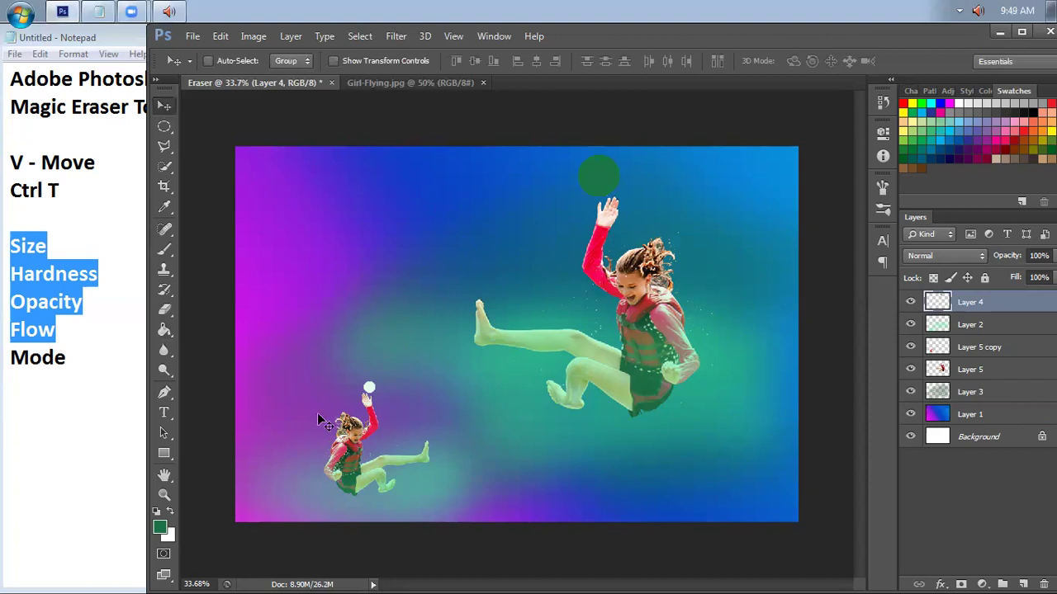
# - Start a horizontal text reading "Photoshop" beneath the large girl and set its size to 48 pt
pyautogui.click(163, 413)
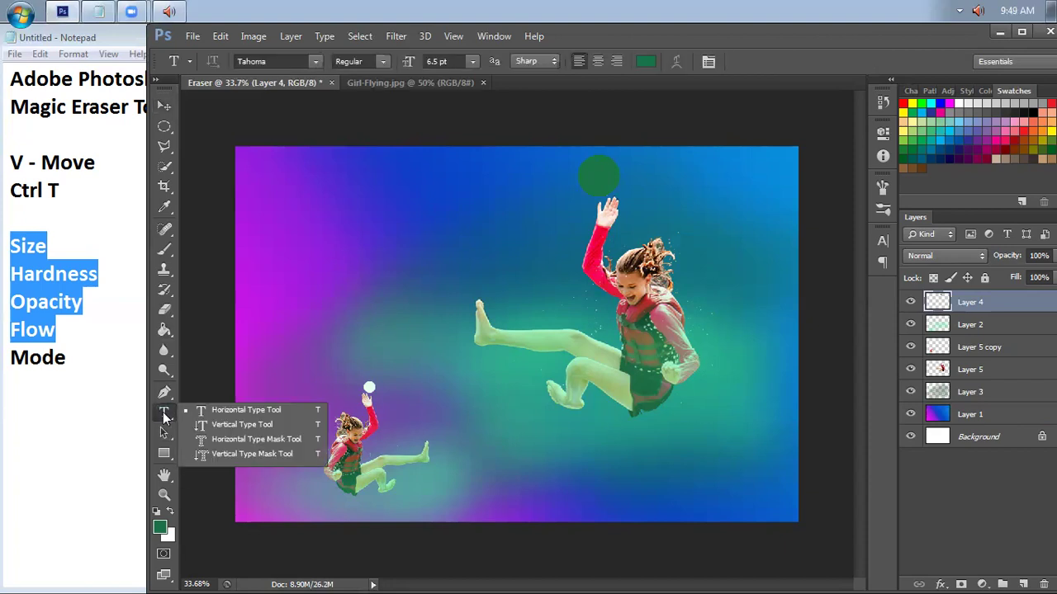
pyautogui.click(235, 409)
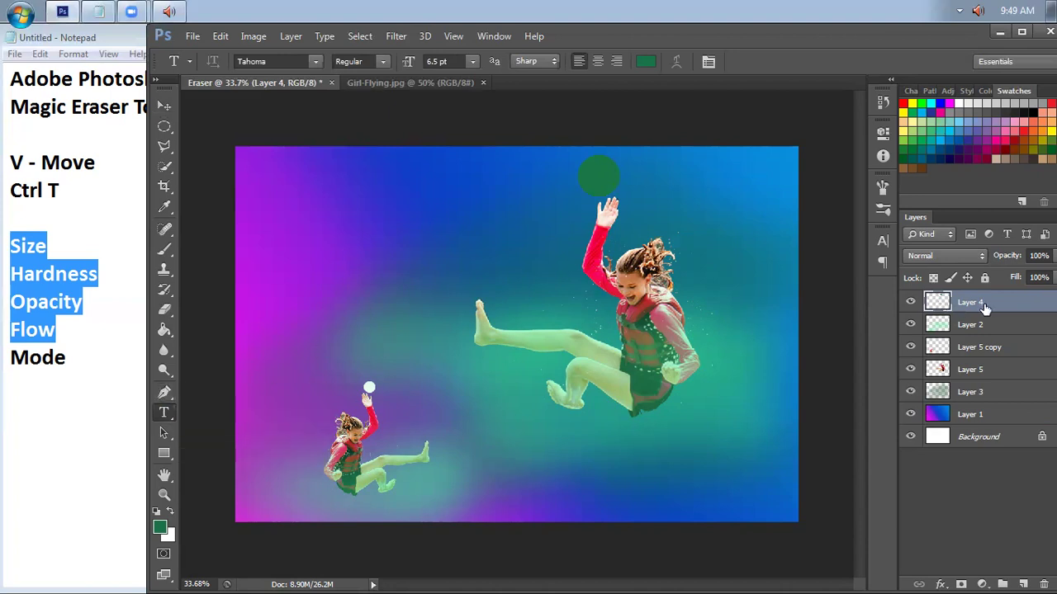
pyautogui.click(488, 454)
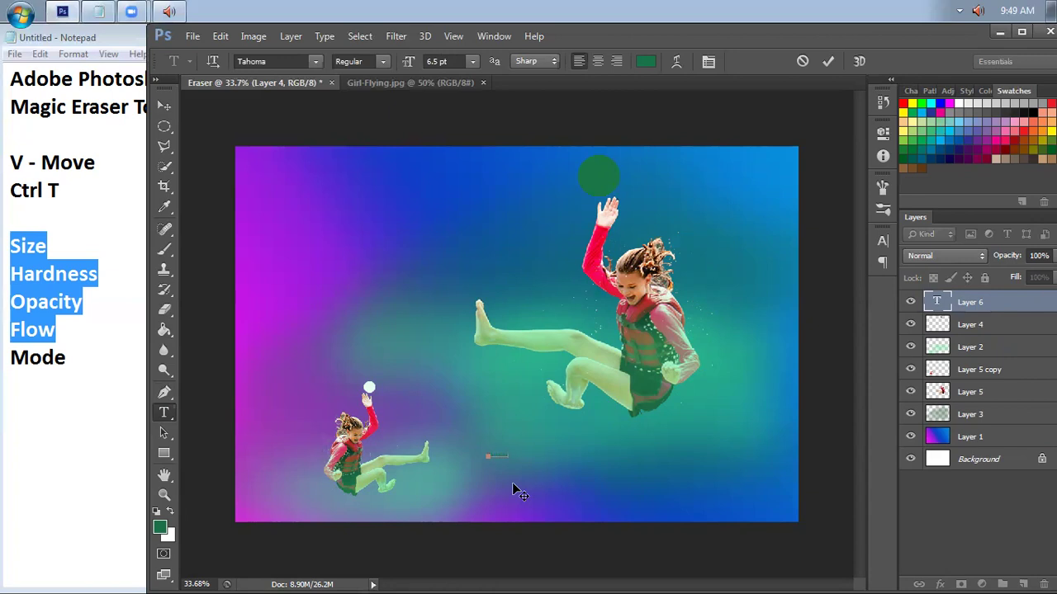
pyautogui.hotkey('ctrl', 'a')
pyautogui.click(473, 62)
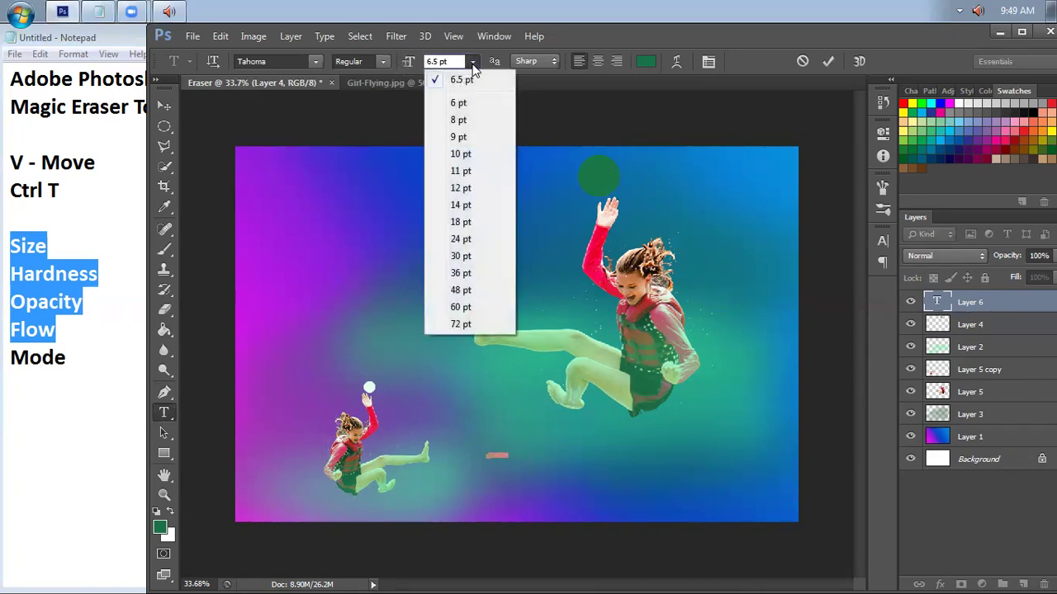
pyautogui.click(464, 274)
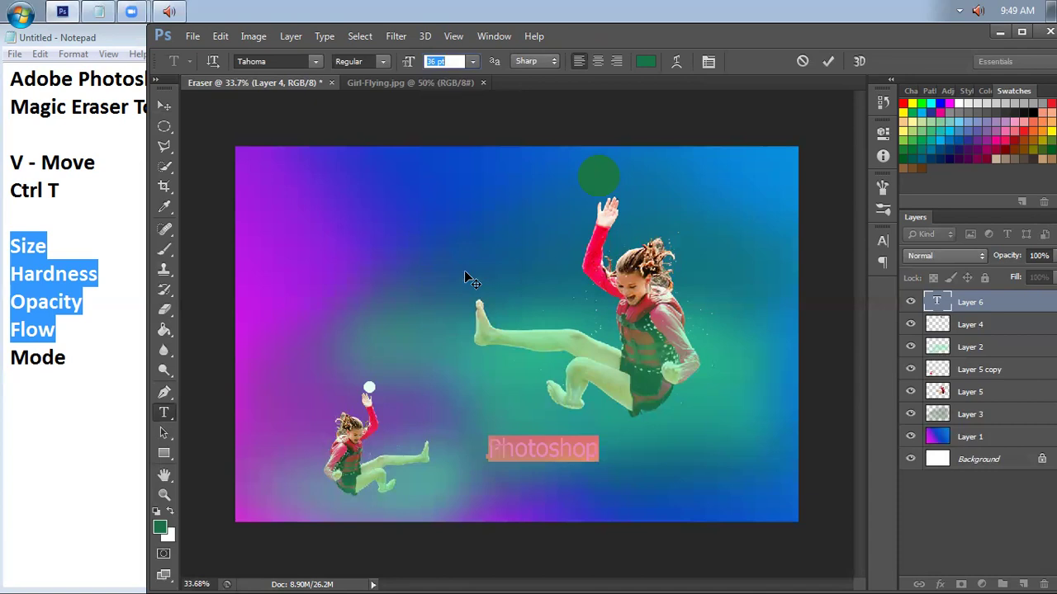
pyautogui.click(473, 62)
pyautogui.click(460, 290)
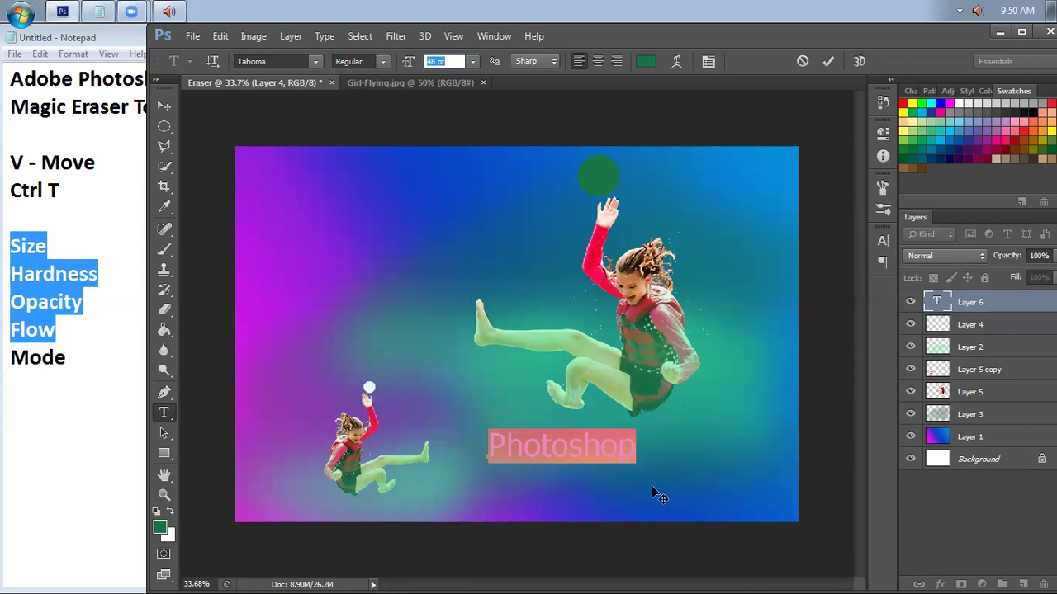
# - Extend the text beneath the large girl to read "Photoshop is Fun!"
pyautogui.click(627, 450)
pyautogui.write('.id')
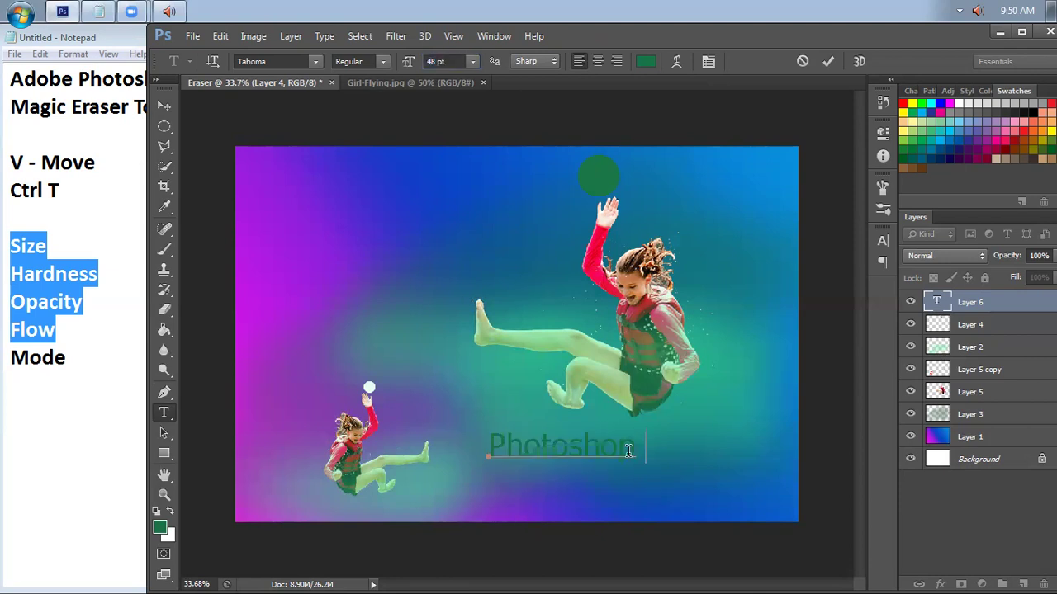
pyautogui.press('BackSpace')
pyautogui.write('sFu')
pyautogui.press('BackSpace')
pyautogui.press('BackSpace')
pyautogui.press('BackSpace')
pyautogui.write('Fun!')
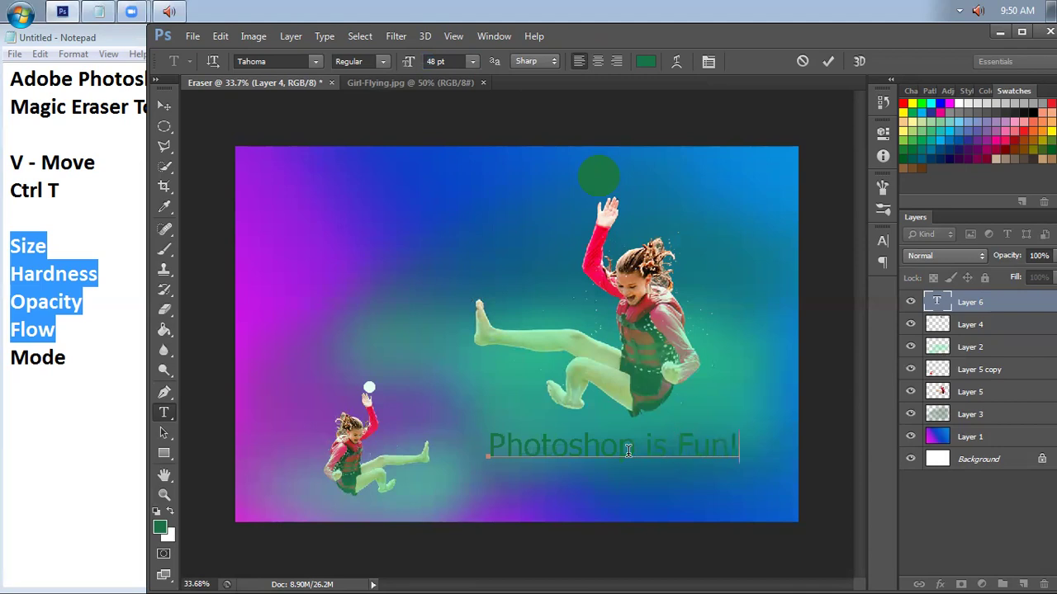
# - Change the color of the whole "Photoshop is Fun!" text to near-black
pyautogui.tripleClick(627, 450)
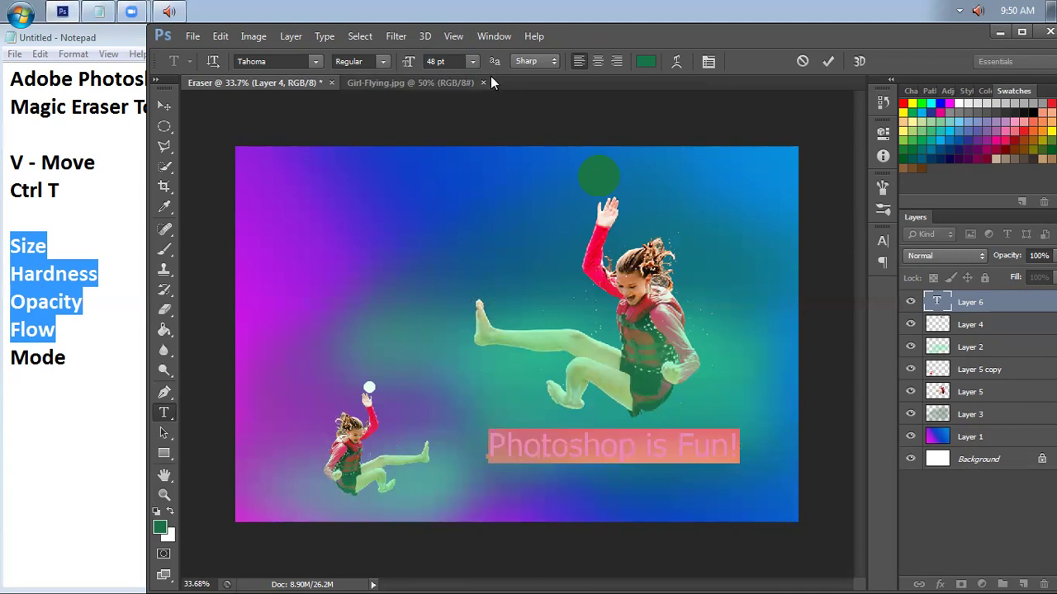
pyautogui.click(651, 59)
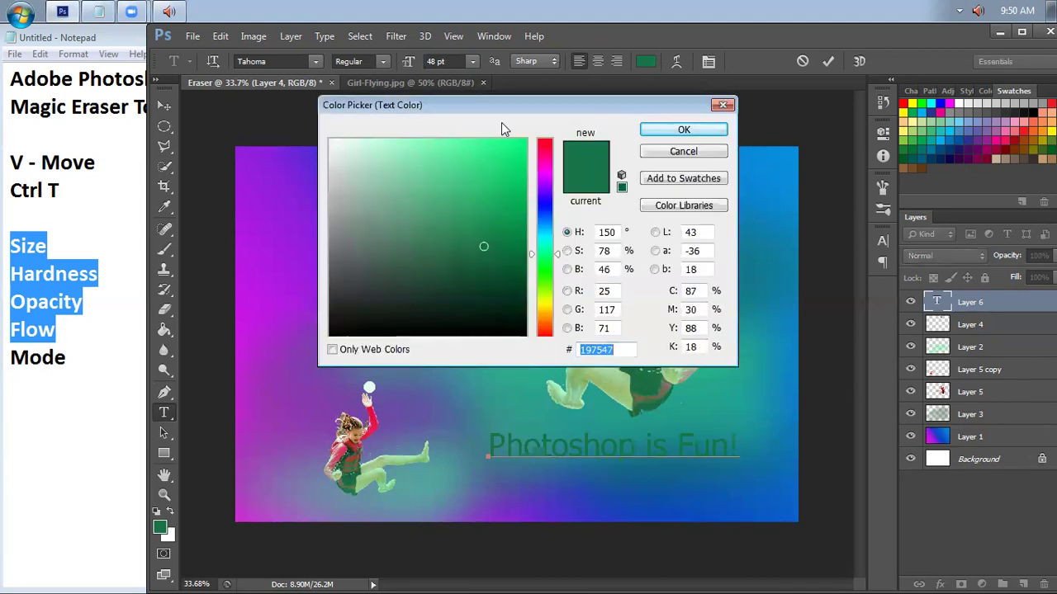
pyautogui.click(338, 326)
pyautogui.click(701, 127)
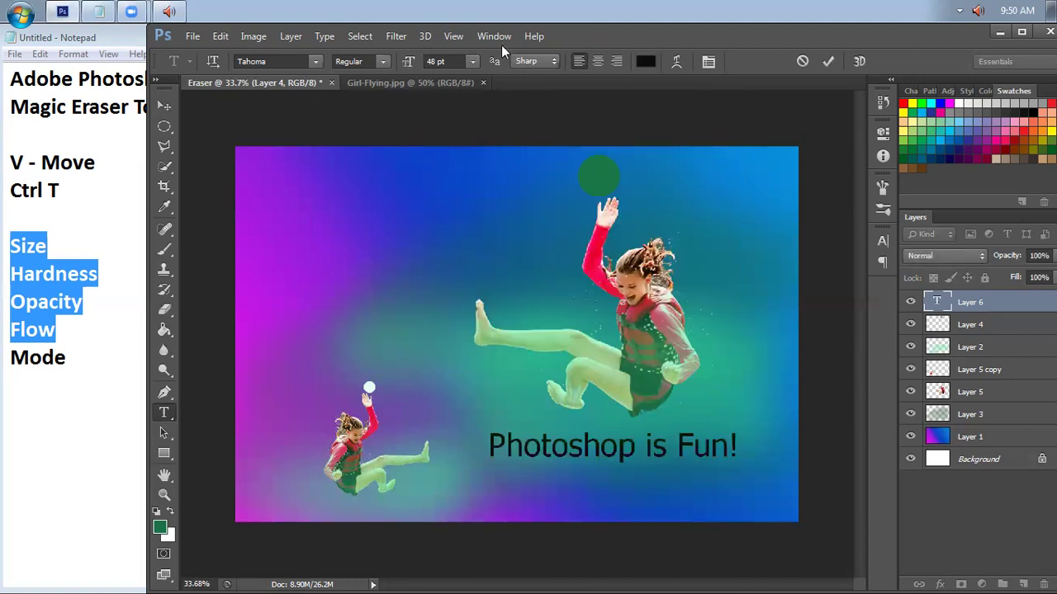
# - Set the font of the "Photoshop is Fun!" text to Segoe Script
pyautogui.click(315, 62)
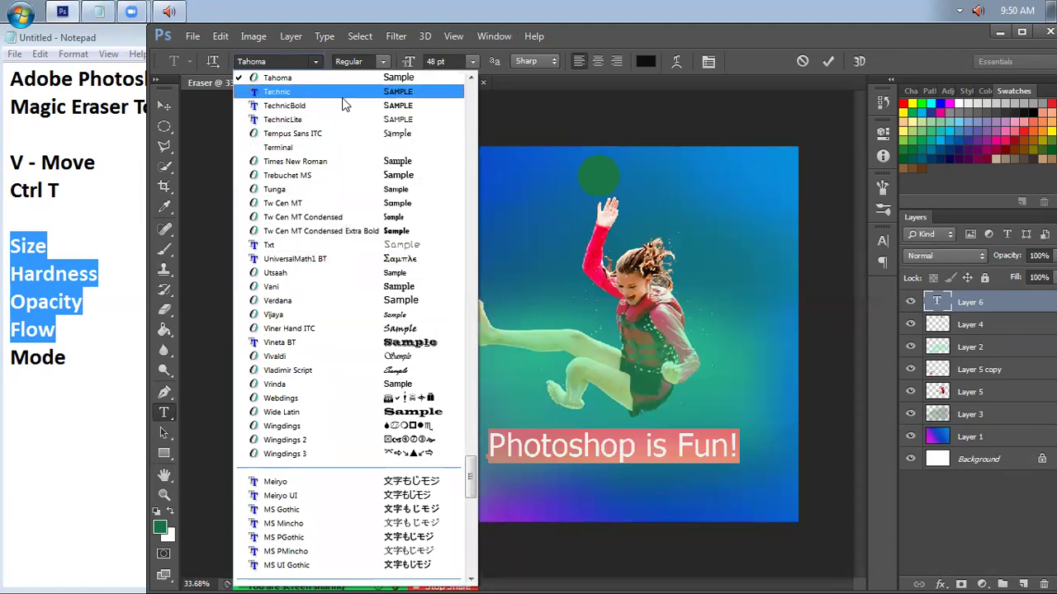
pyautogui.scroll(-1, 342, 432)
pyautogui.scroll(12, 340, 434)
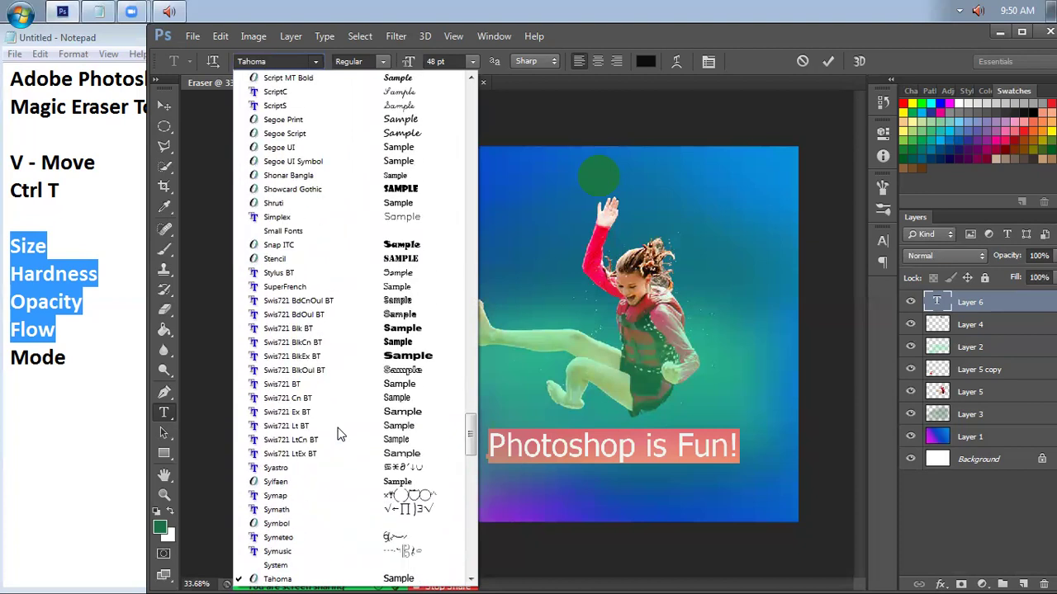
pyautogui.click(379, 133)
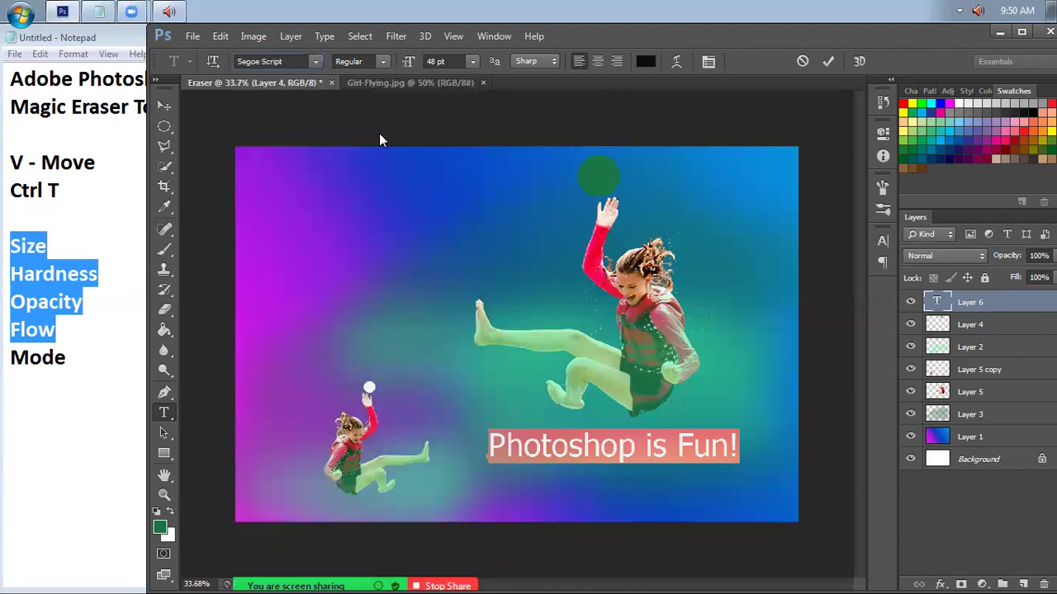
# - Commit the "Photoshop is Fun!" text and move it to the canvas's upper left, beside the green circle
pyautogui.moveTo(612, 433); pyautogui.dragTo(400, 334)
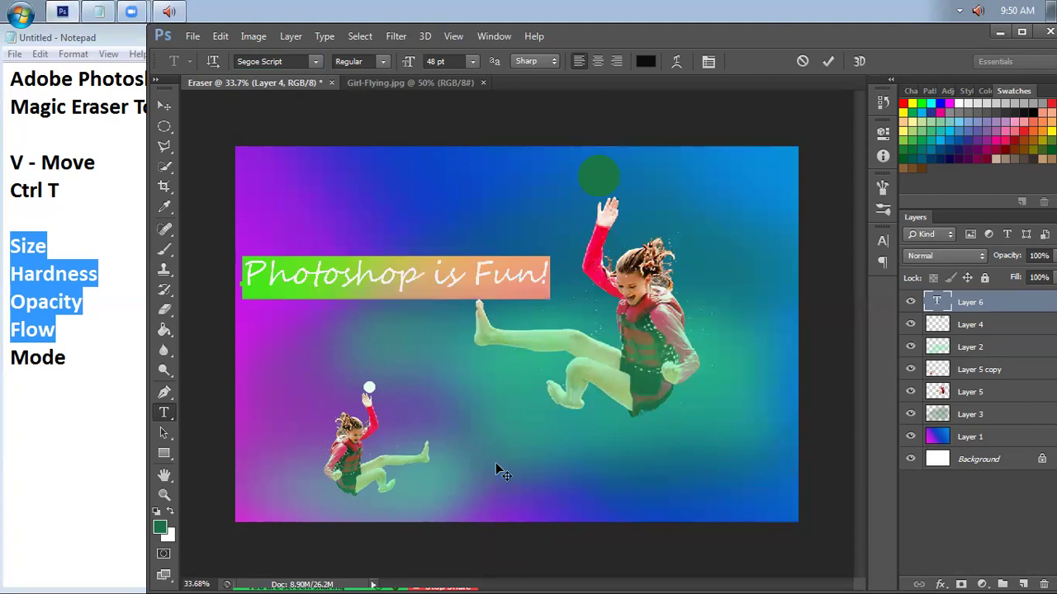
pyautogui.moveTo(496, 470); pyautogui.dragTo(639, 518)
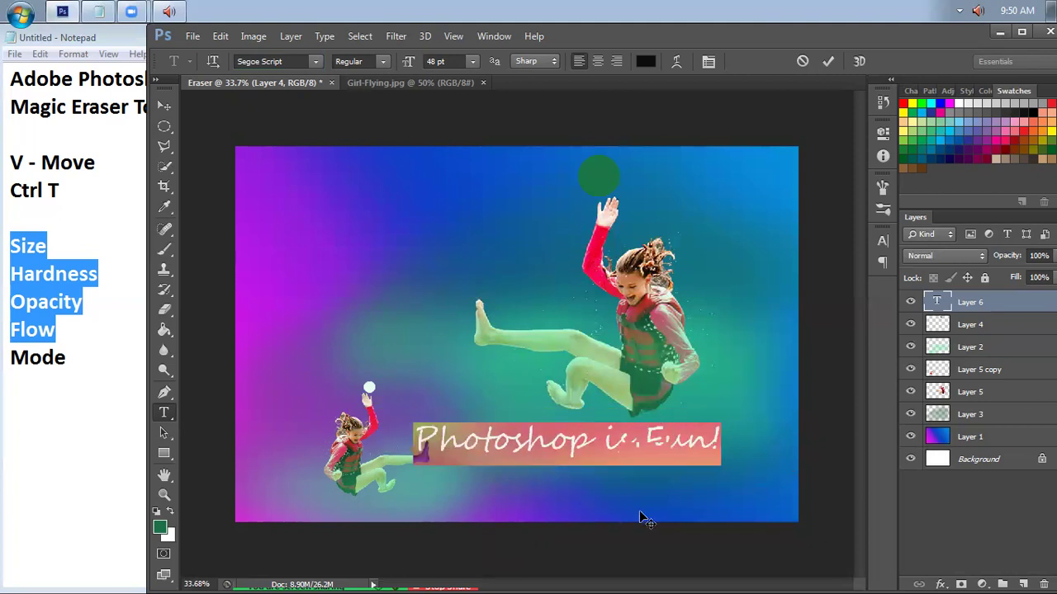
pyautogui.click(829, 61)
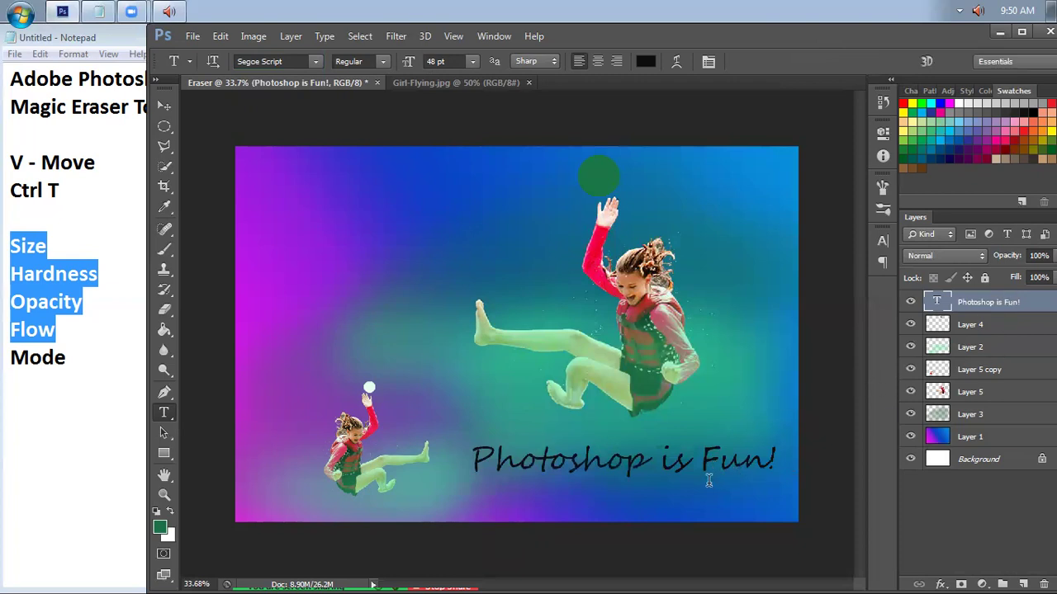
pyautogui.press('v')
pyautogui.moveTo(705, 488)
pyautogui.mouseDown()
pyautogui.moveTo(576, 391)
pyautogui.moveTo(509, 377)
pyautogui.moveTo(508, 257)
pyautogui.moveTo(495, 249)
pyautogui.moveTo(489, 402)
pyautogui.moveTo(485, 209)
pyautogui.mouseUp()
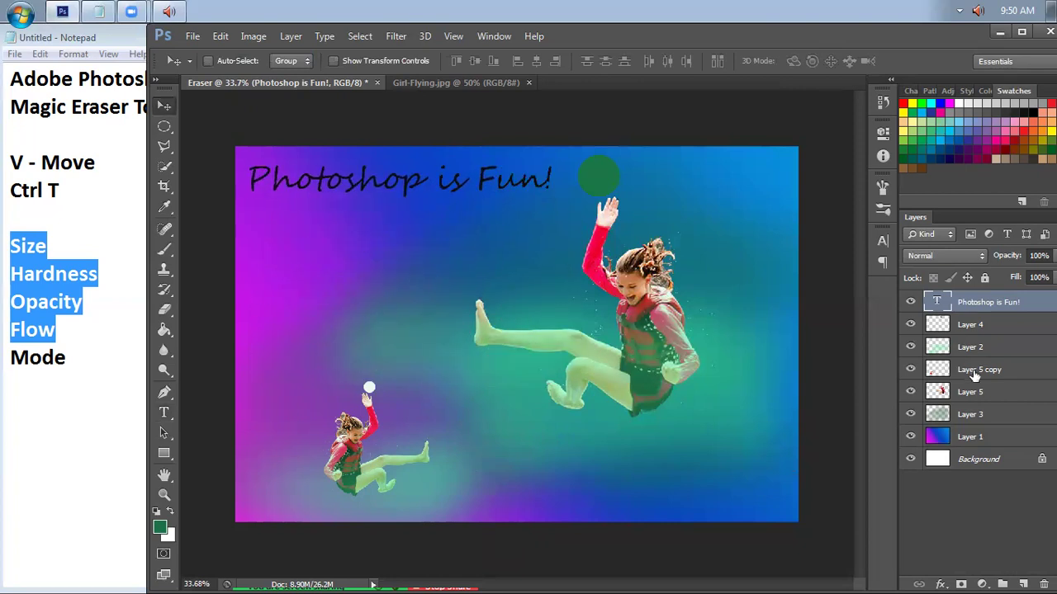
# - Duplicate the "Photoshop is Fun!" text layer and place the copy beneath the large girl
pyautogui.click(973, 325)
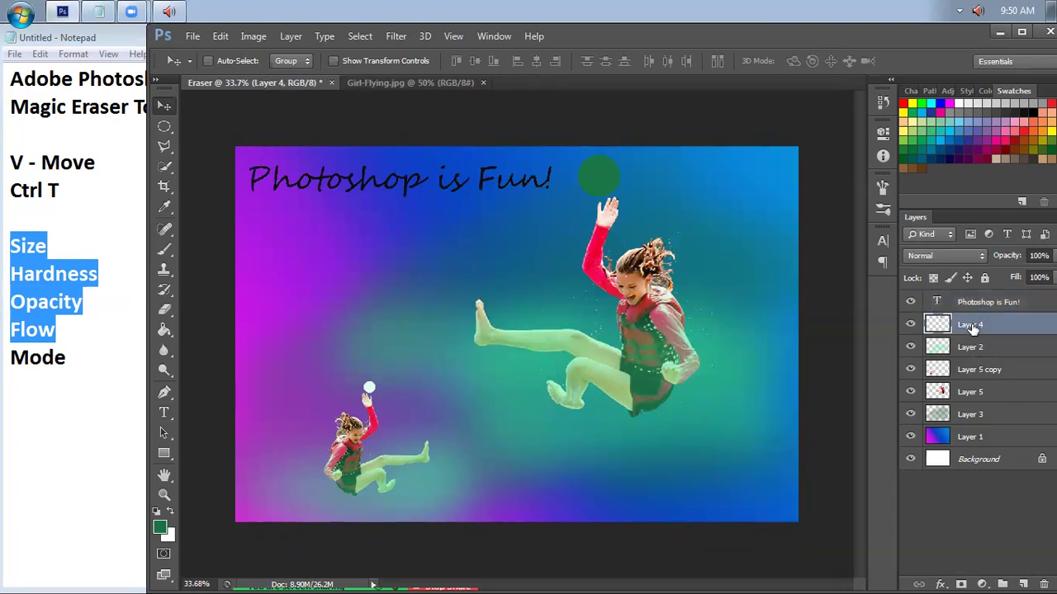
pyautogui.click(972, 304)
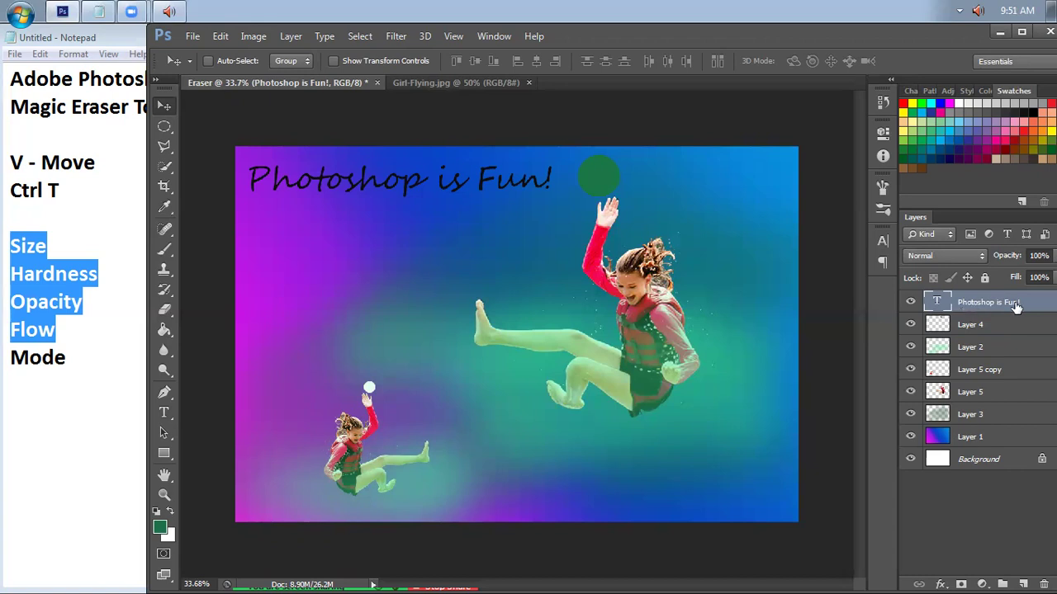
pyautogui.moveTo(375, 196); pyautogui.dragTo(590, 484)
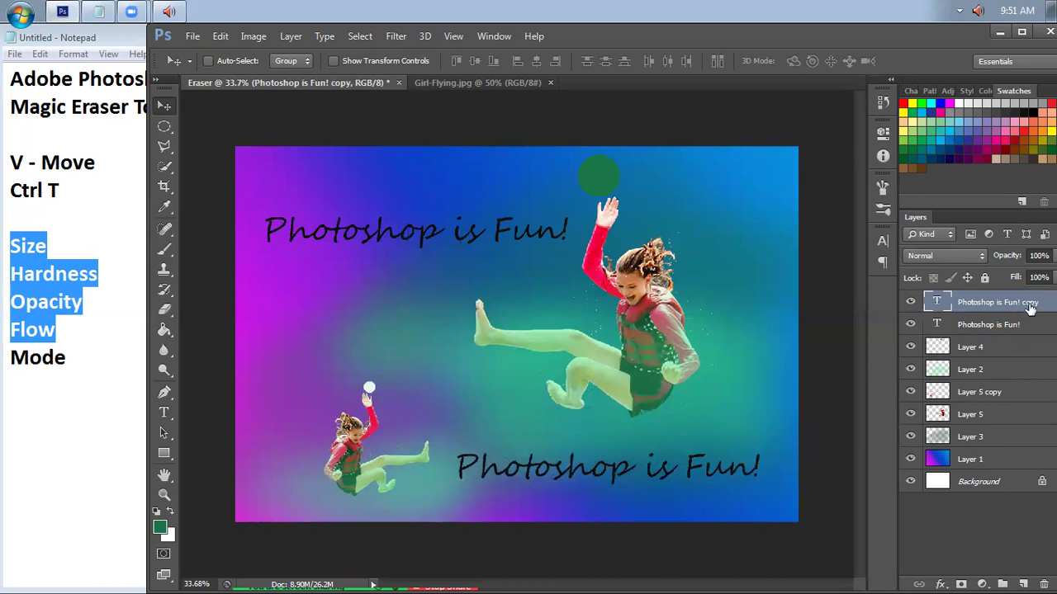
# - Replace the wording of the copied text beneath the large girl with "Enjoy!"
pyautogui.press('t')
pyautogui.click(569, 467)
pyautogui.hotkey('ctrl', 'a')
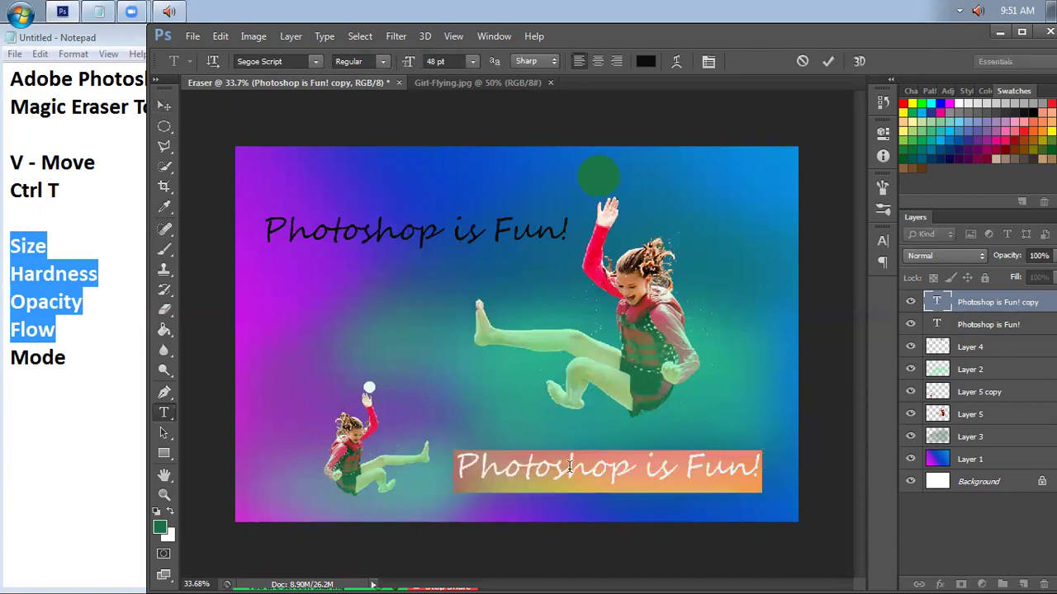
pyautogui.write('Enjoy!')
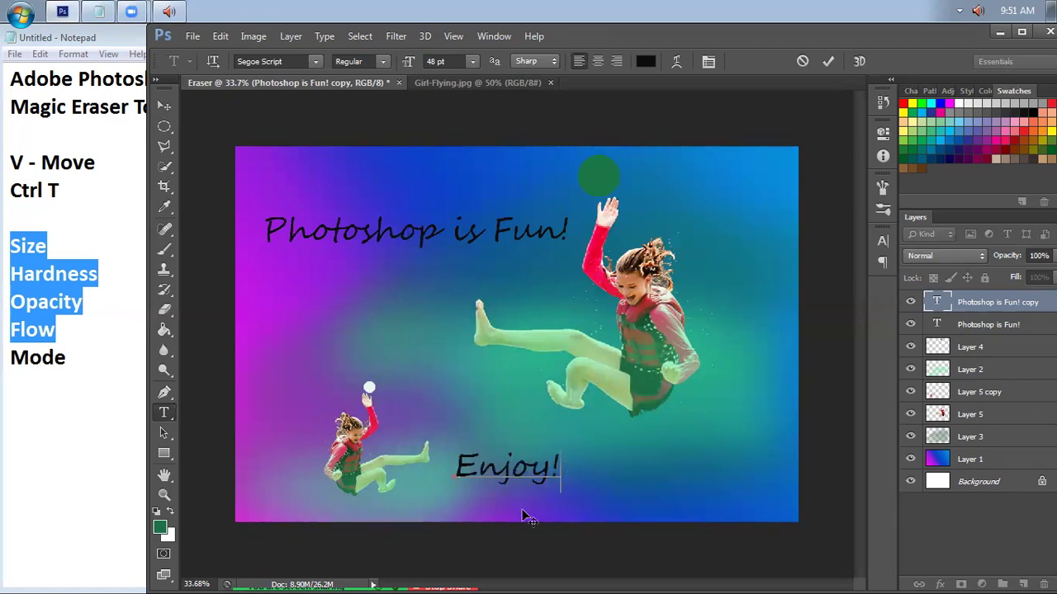
# - Set the "Enjoy!" text's font to Stencil and move it directly under the large girl
pyautogui.doubleClick(559, 494)
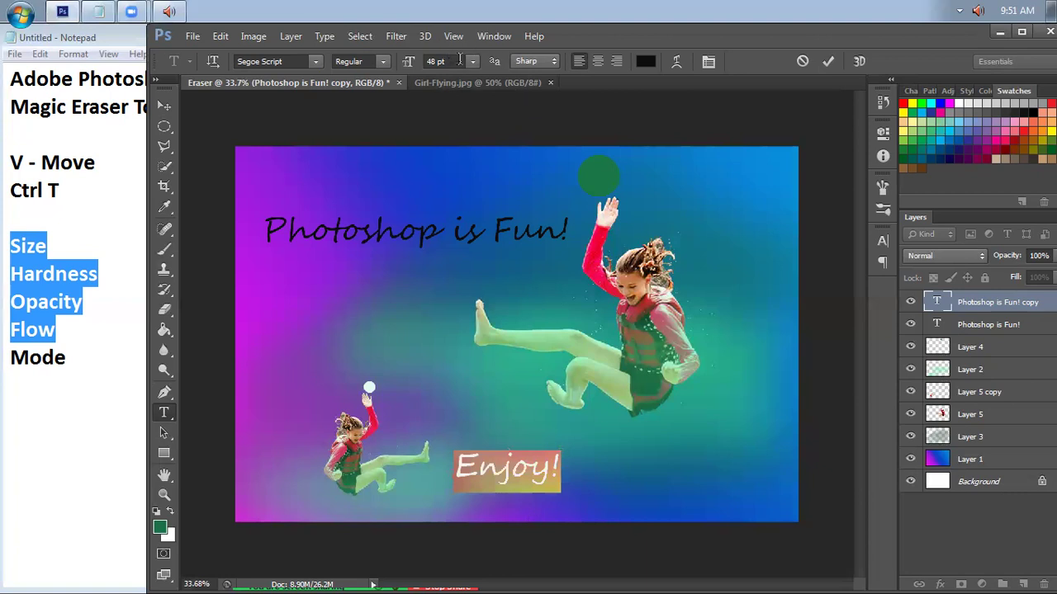
pyautogui.click(312, 62)
pyautogui.click(341, 203)
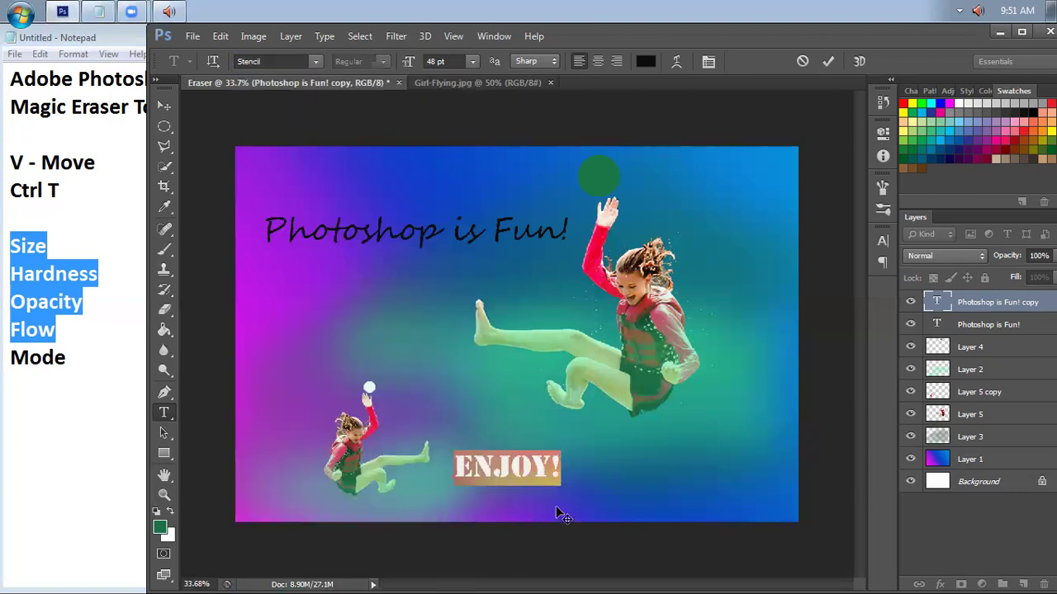
pyautogui.moveTo(760, 528); pyautogui.dragTo(703, 500)
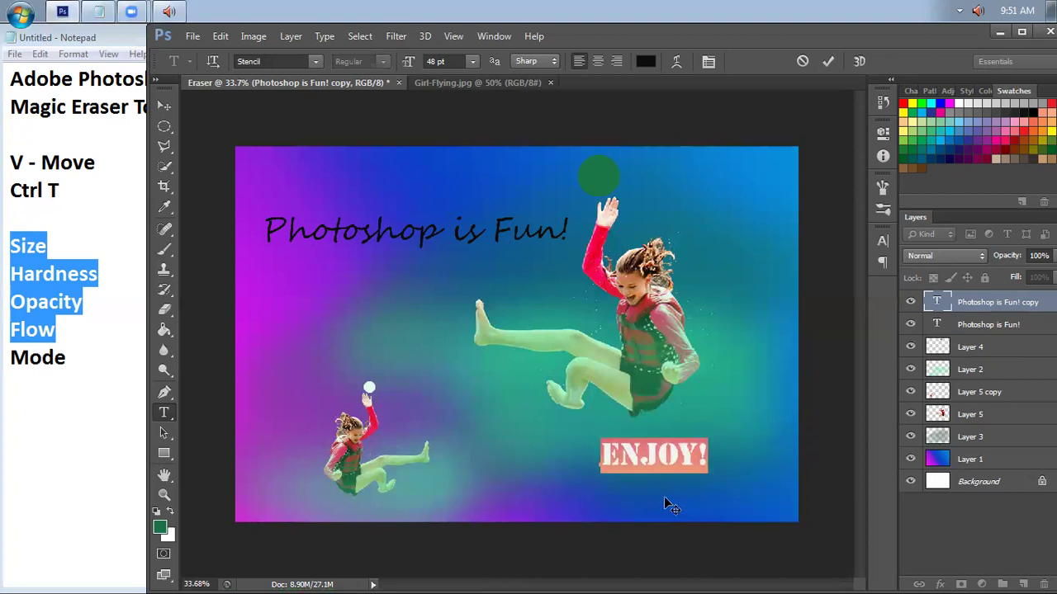
pyautogui.click(643, 456)
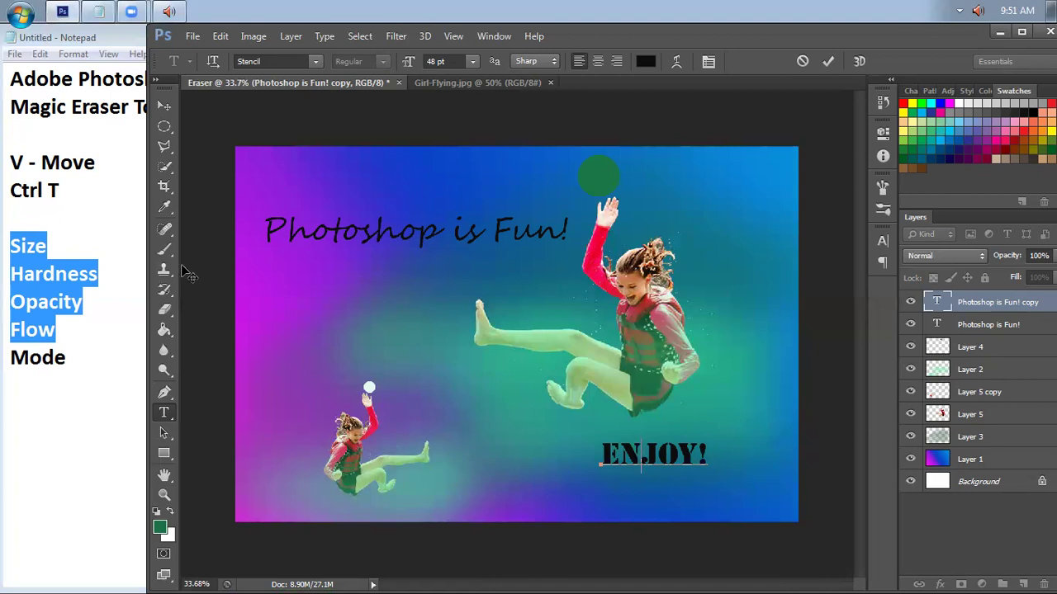
# - Switch to Notepad, highlight the "Magic Eraser Tool" line in the notes, and return to the "Enjoy!" text in Photoshop
pyautogui.click(50, 134)
pyautogui.moveTo(11, 109); pyautogui.dragTo(165, 117)
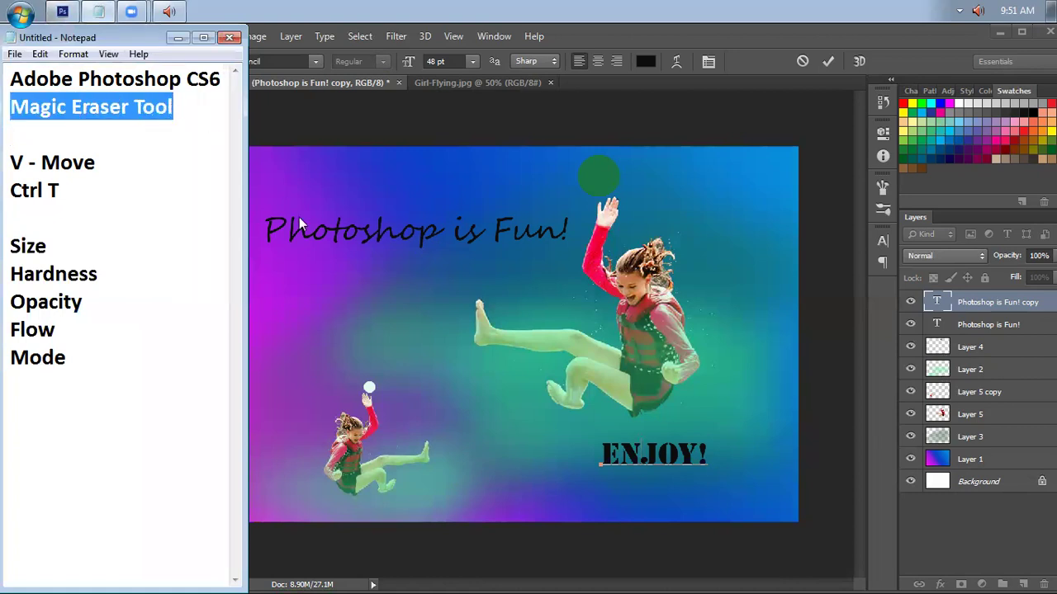
pyautogui.click(327, 126)
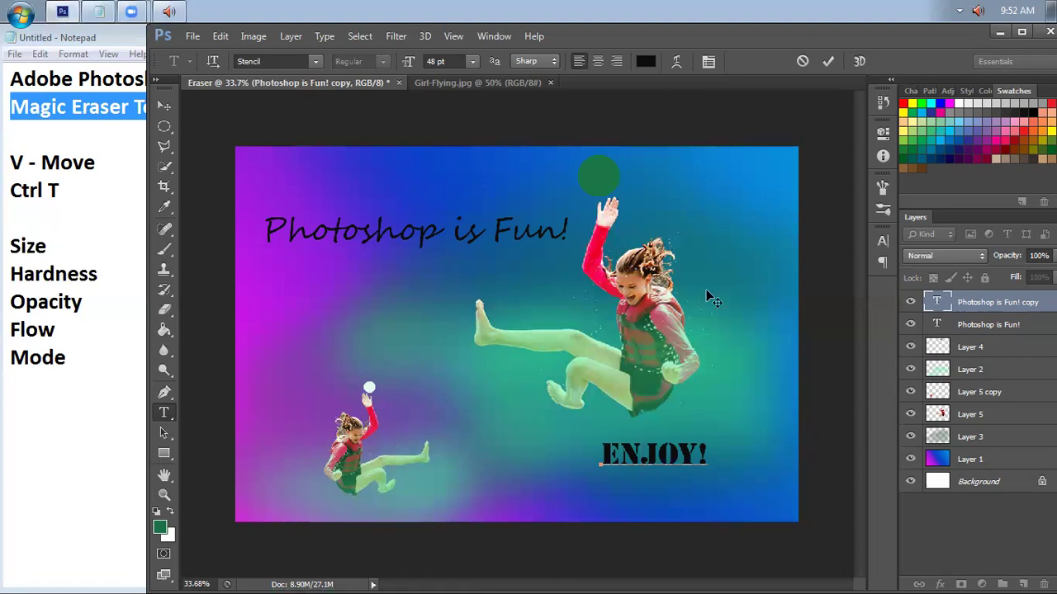
pyautogui.click(707, 454)
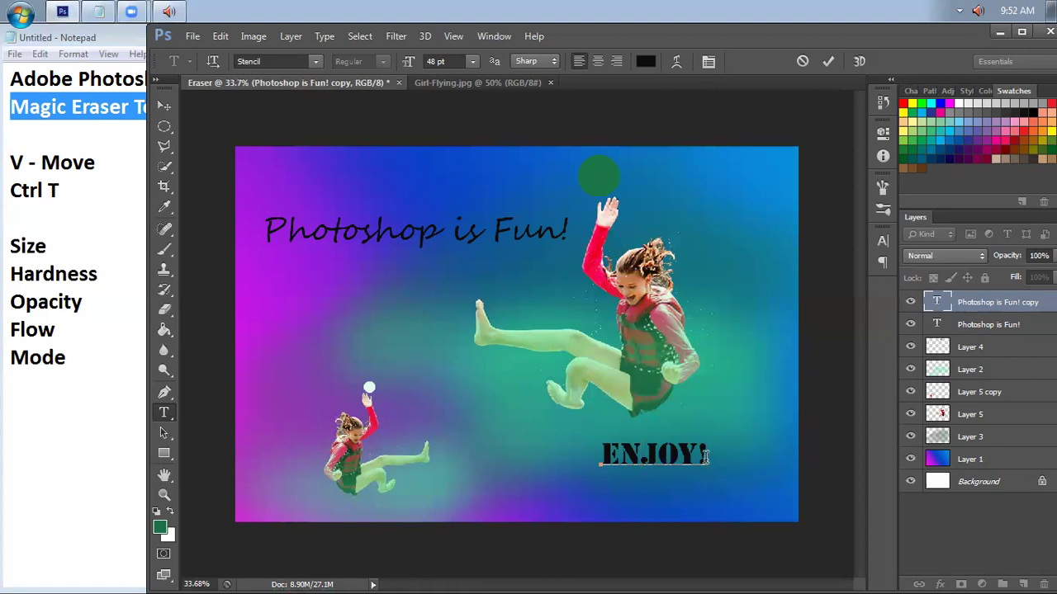